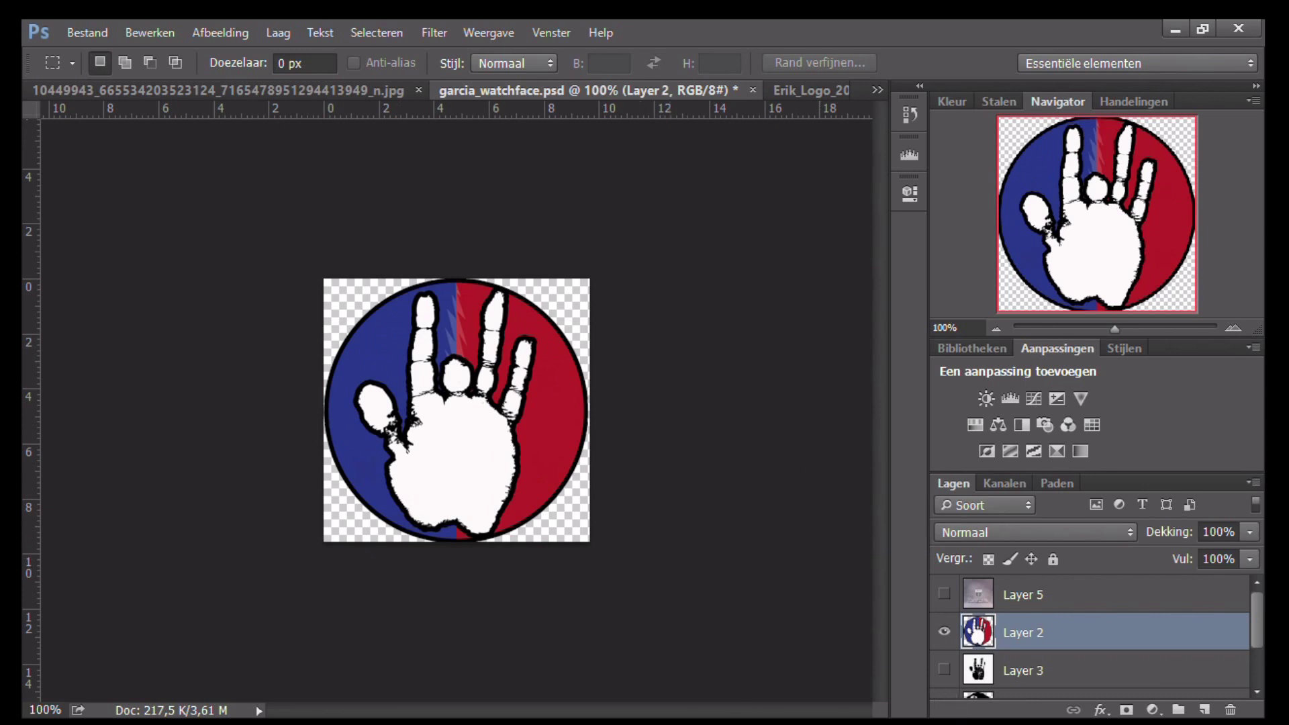
Hide Layer 2 and Layer 3 in garcia_watchface.psd
key("ctrl+comma")
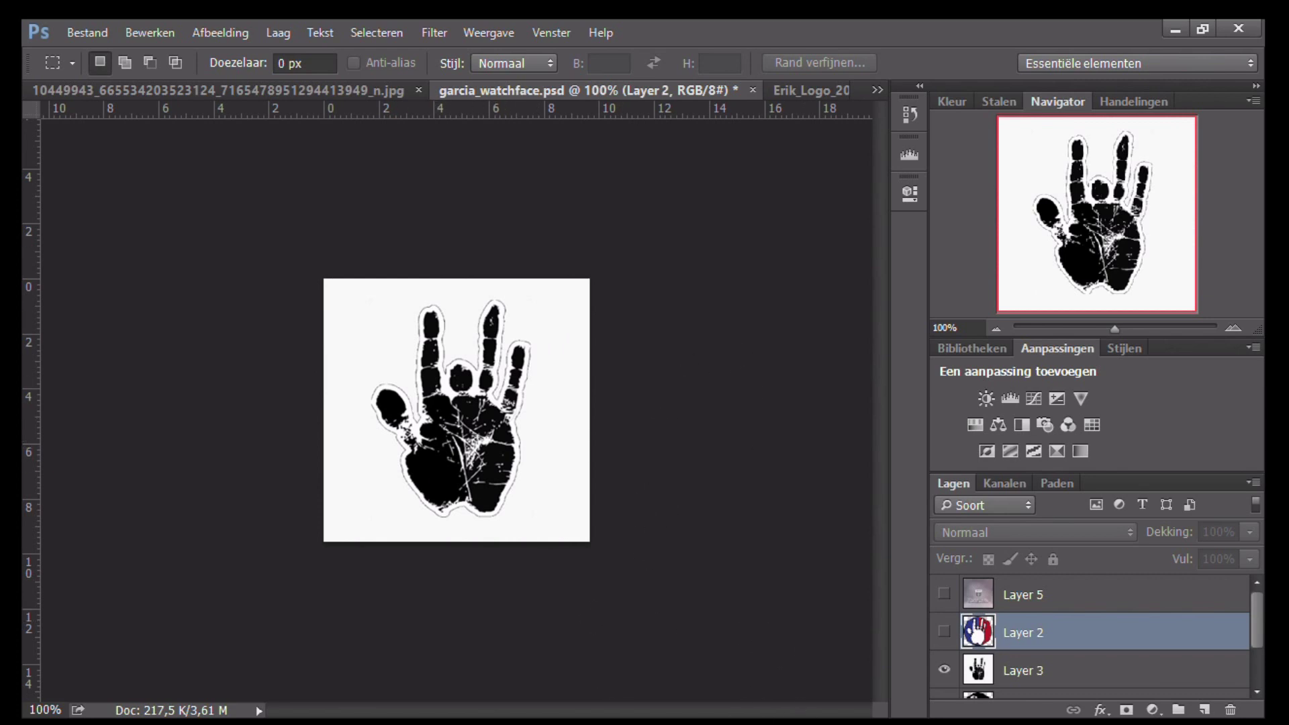
scroll(1091, 637, "down", 2)
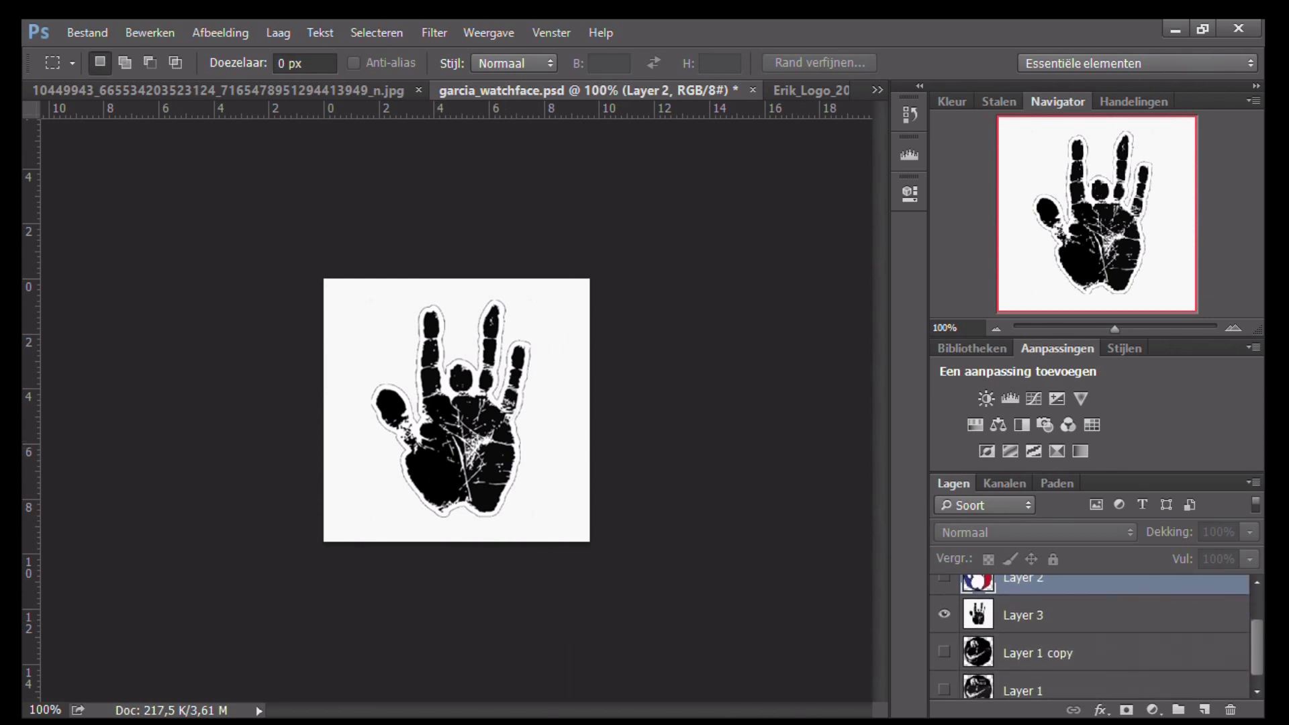
left_click(944, 614)
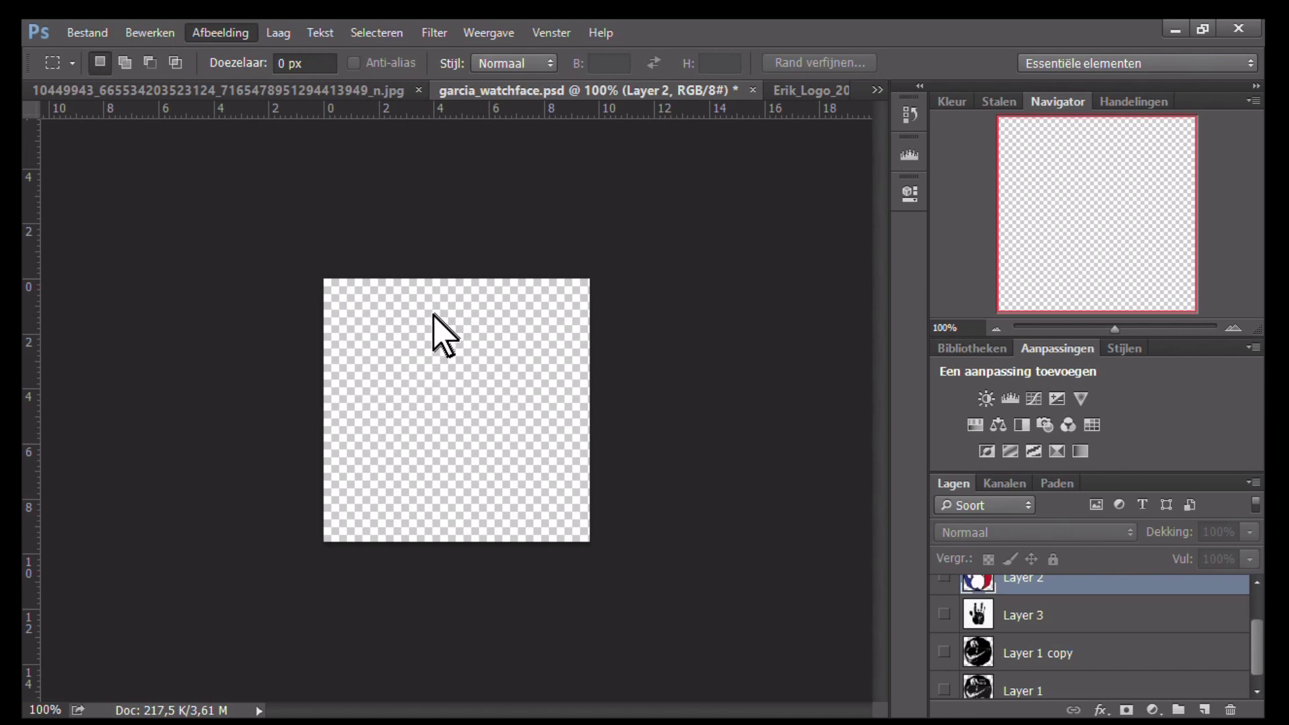
key("space")
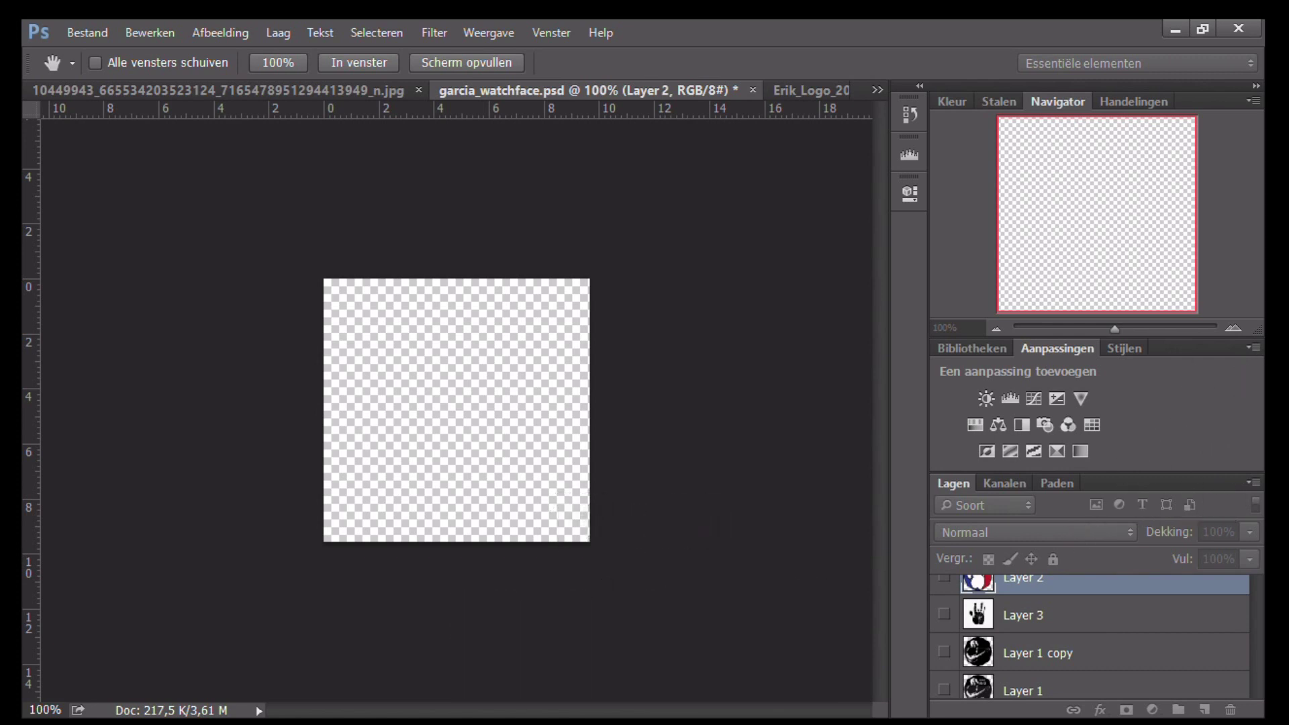
key("m")
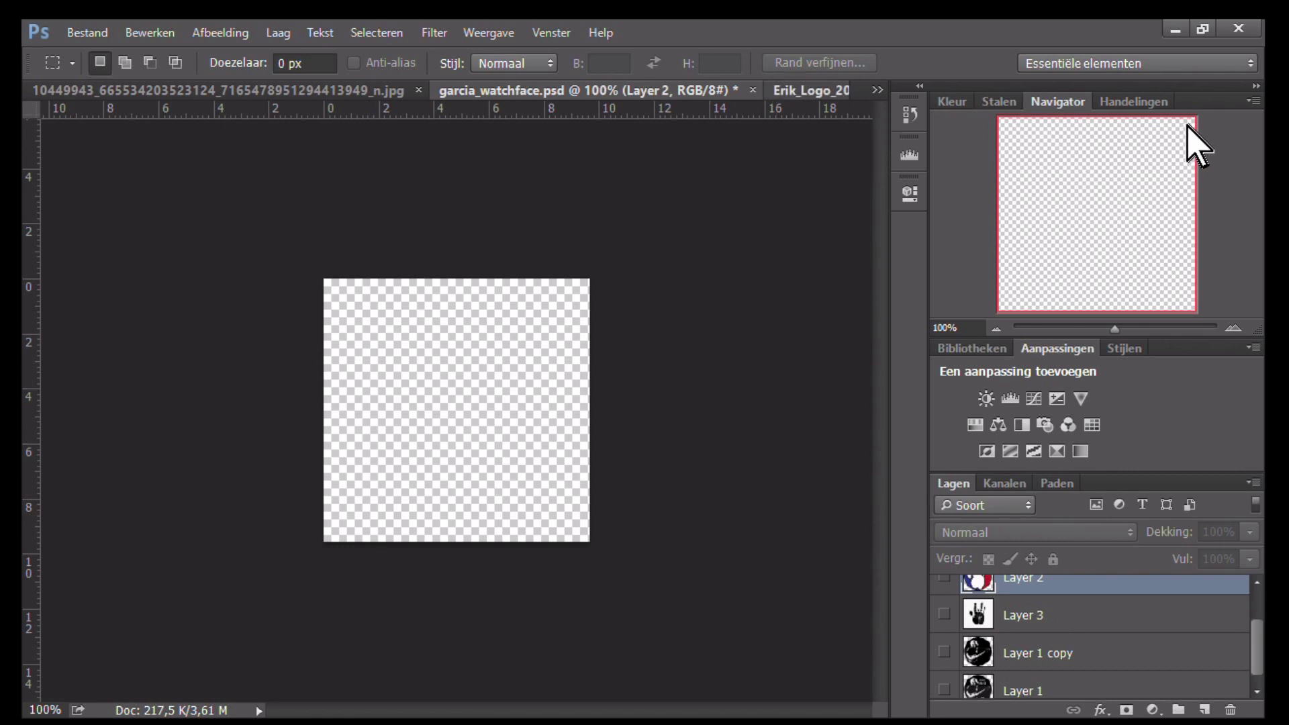
Bring the moon painting into garcia_watchface.psd as a new layer above Layer 2 and close the other two open images
key("ctrl+Tab")
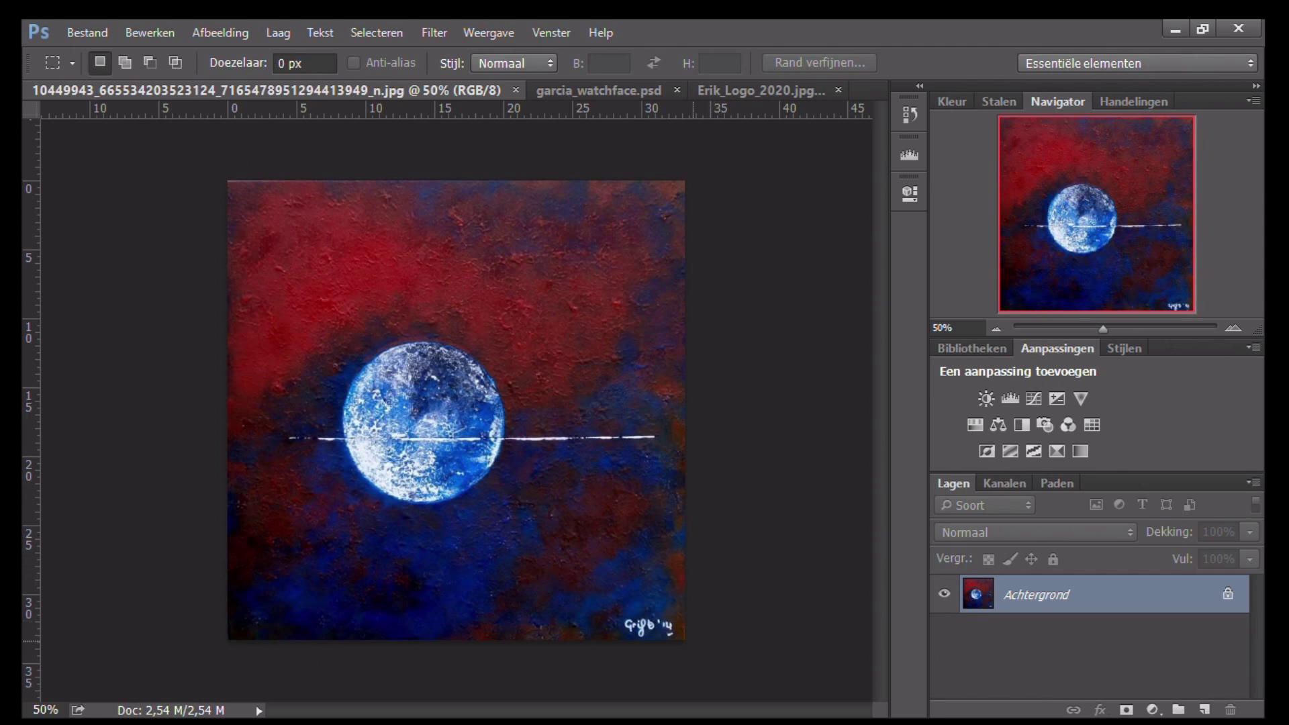
key("ctrl+w")
key("ctrl+w")
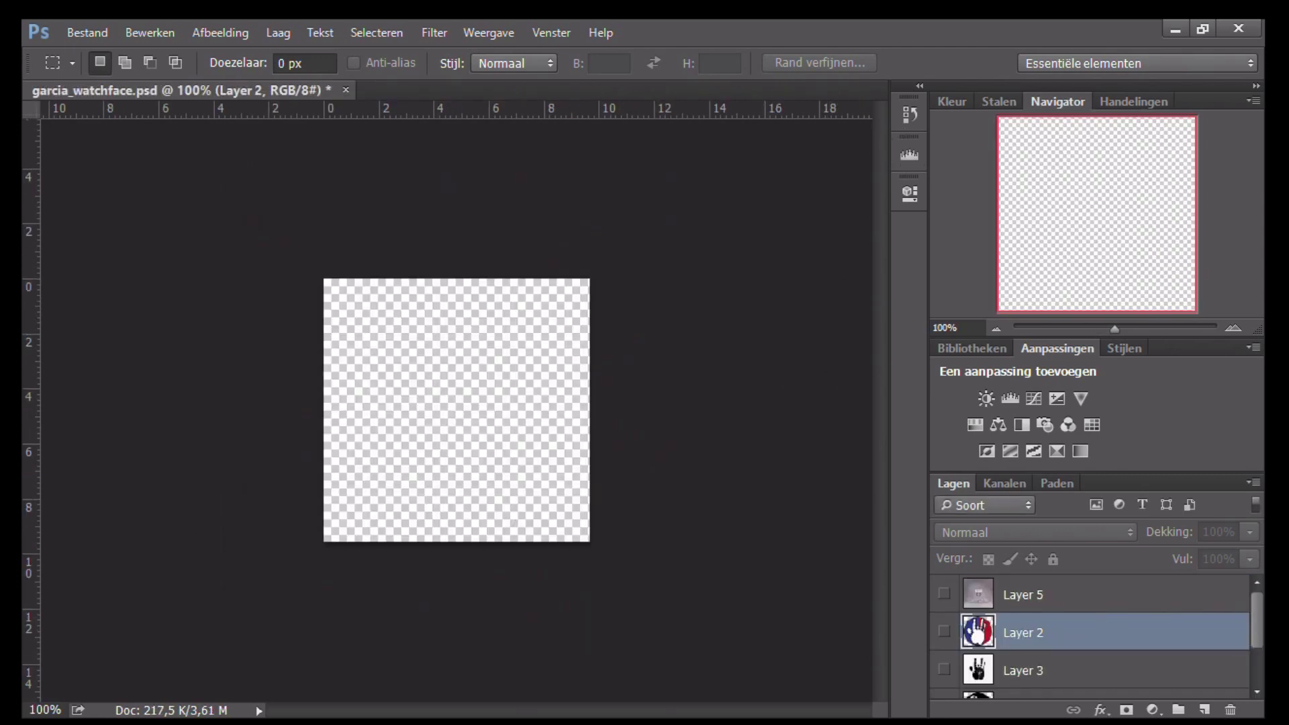
key("ctrl+w")
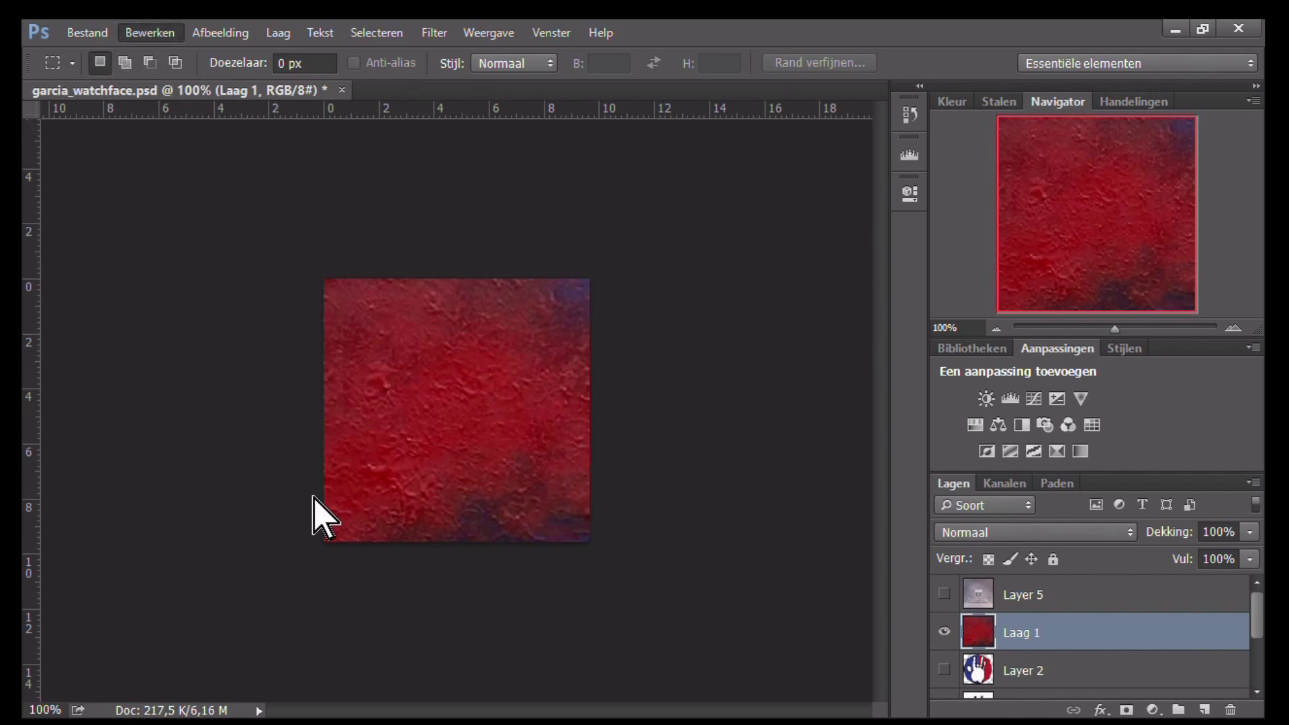
Scale the painting layer down to about 69% and position it so the moon sits in the middle of the canvas
key("ctrl+t")
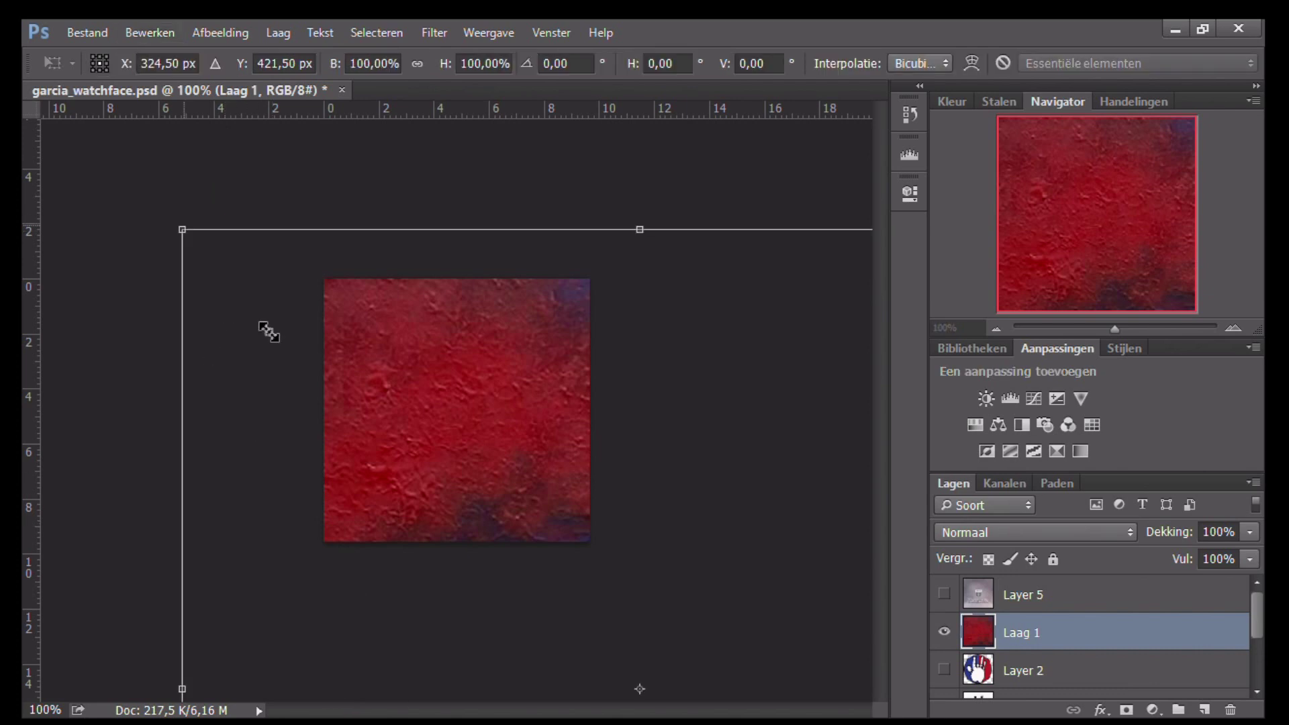
left_click_drag(268, 337, 440, 218)
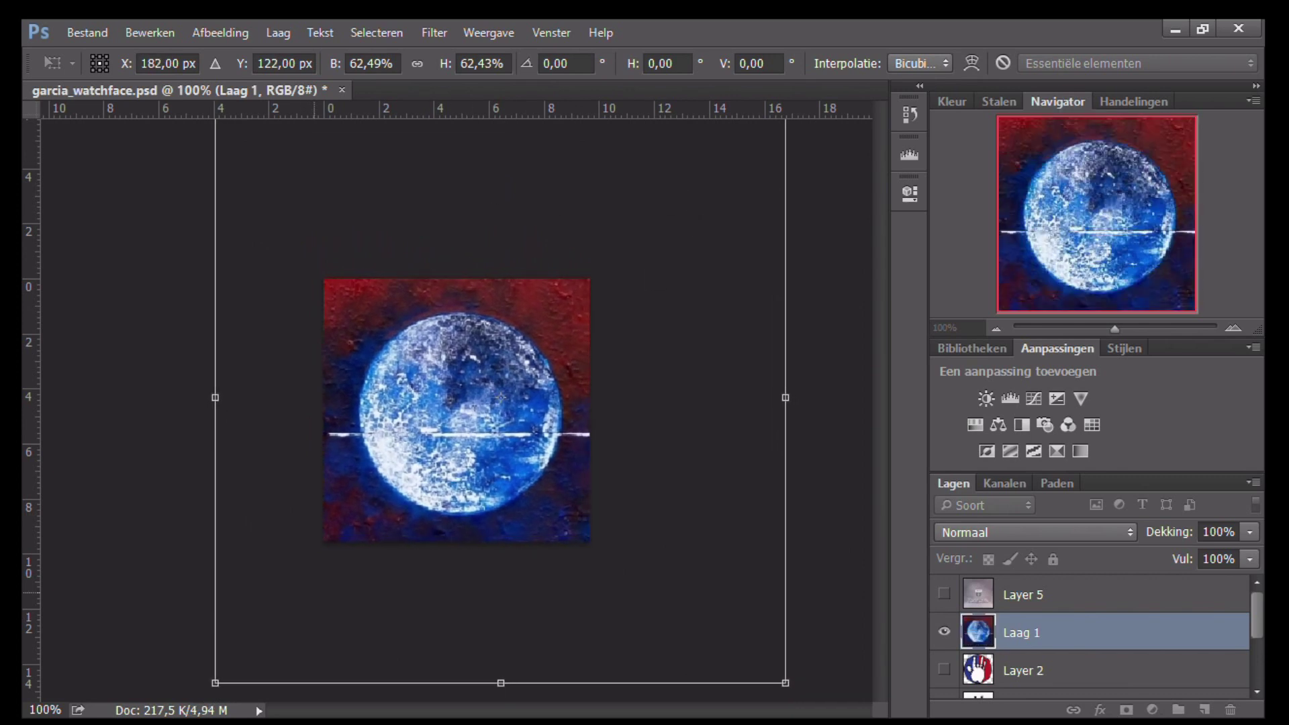
left_click_drag(215, 683, 157, 724)
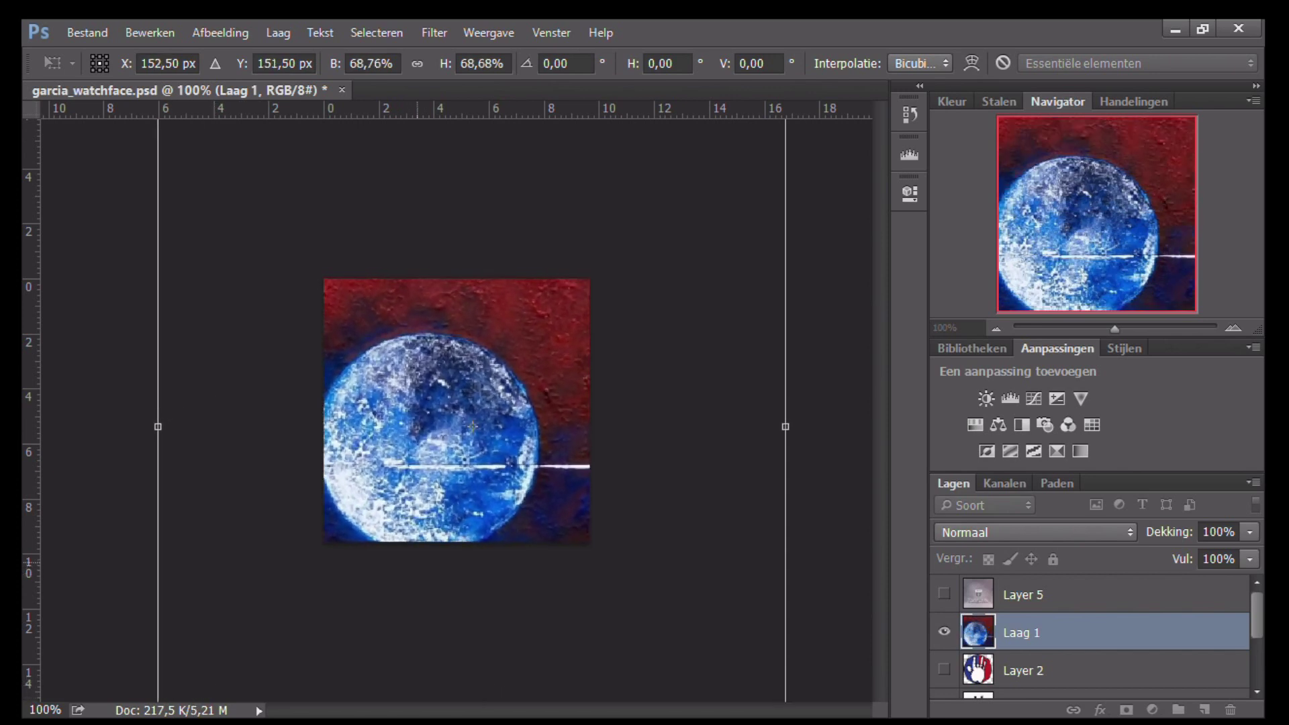
mouse_move(650, 724)
left_mouse_down()
mouse_move(696, 679)
mouse_move(659, 711)
left_mouse_up()
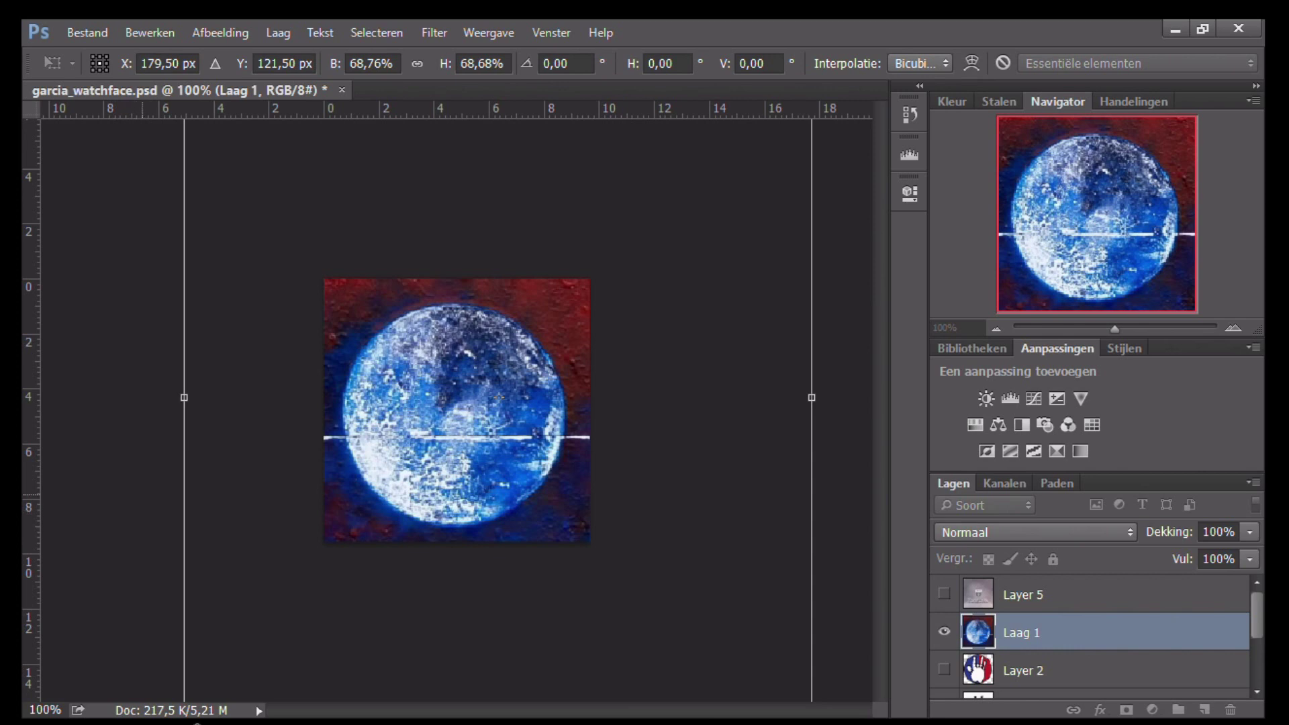
Rotate the painting layer to about -31°, recentre the moon, reduce the height to about 65%, and apply and save the result
left_click_drag(873, 398, 820, 205)
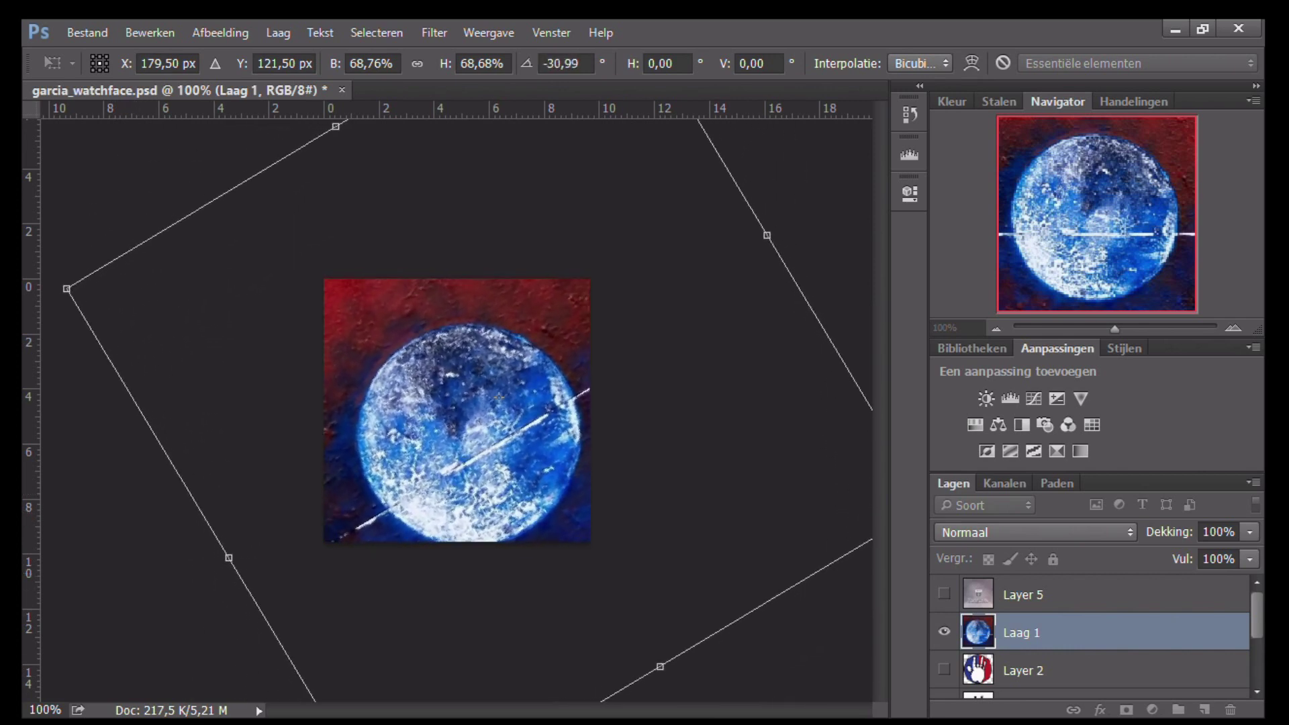
left_click_drag(651, 616, 633, 573)
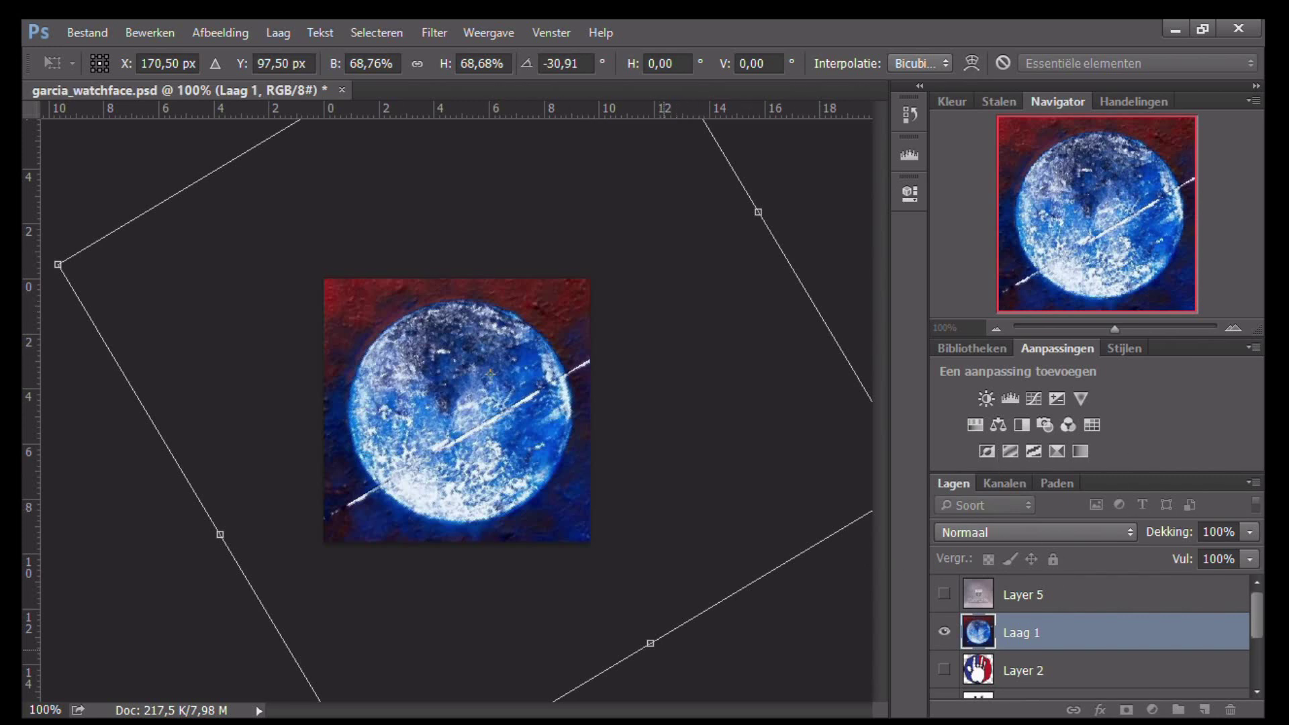
mouse_move(650, 643)
left_mouse_down()
mouse_move(632, 611)
mouse_move(643, 630)
left_mouse_up()
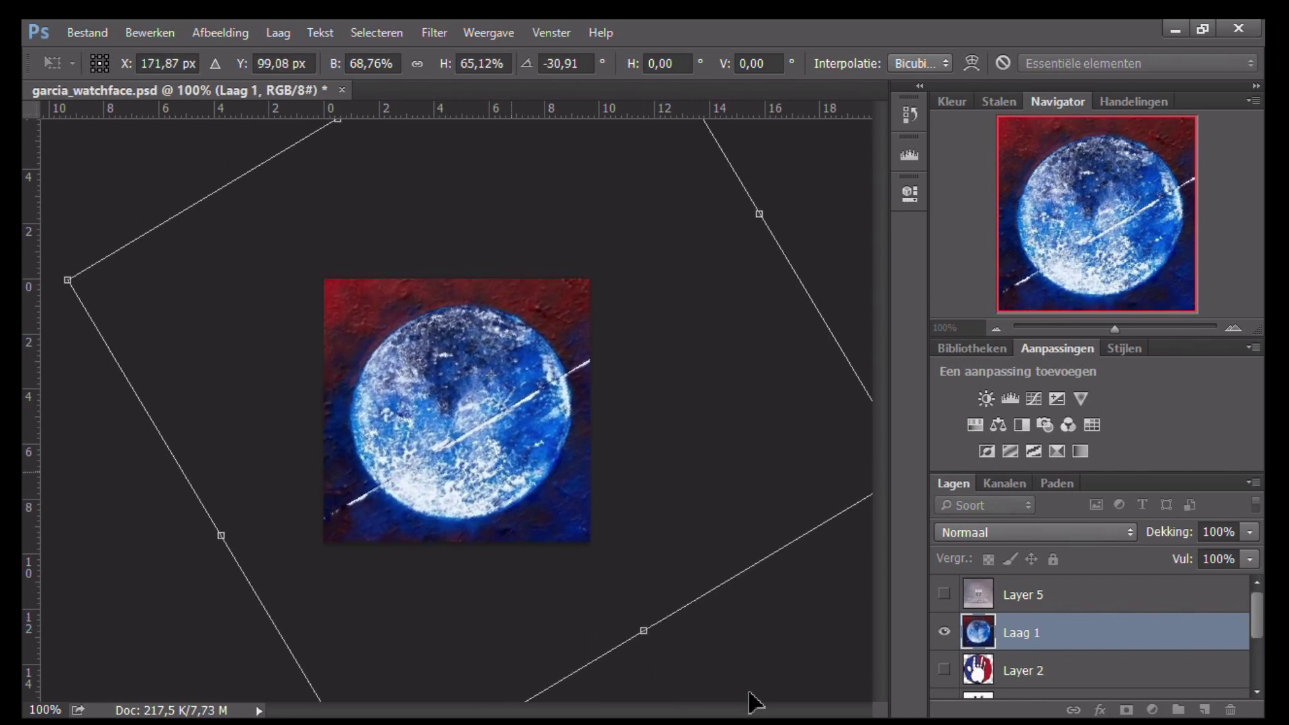
key("Return")
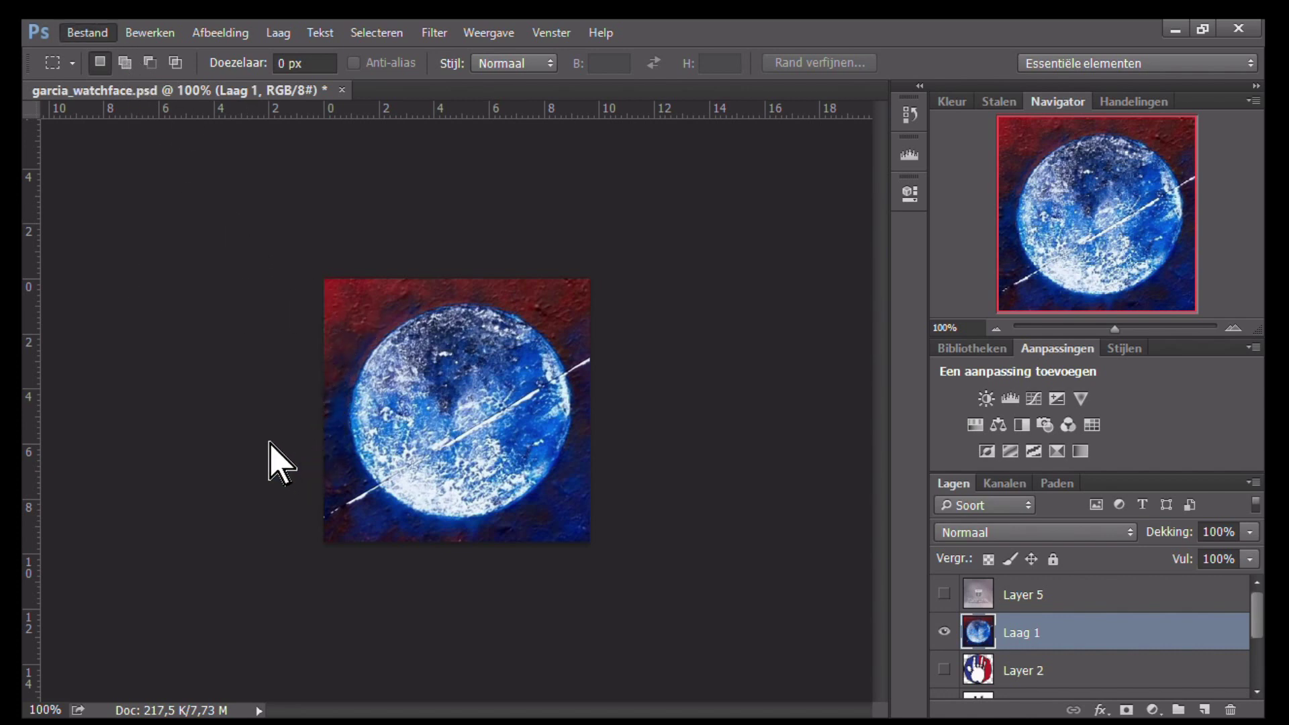
key("ctrl+s")
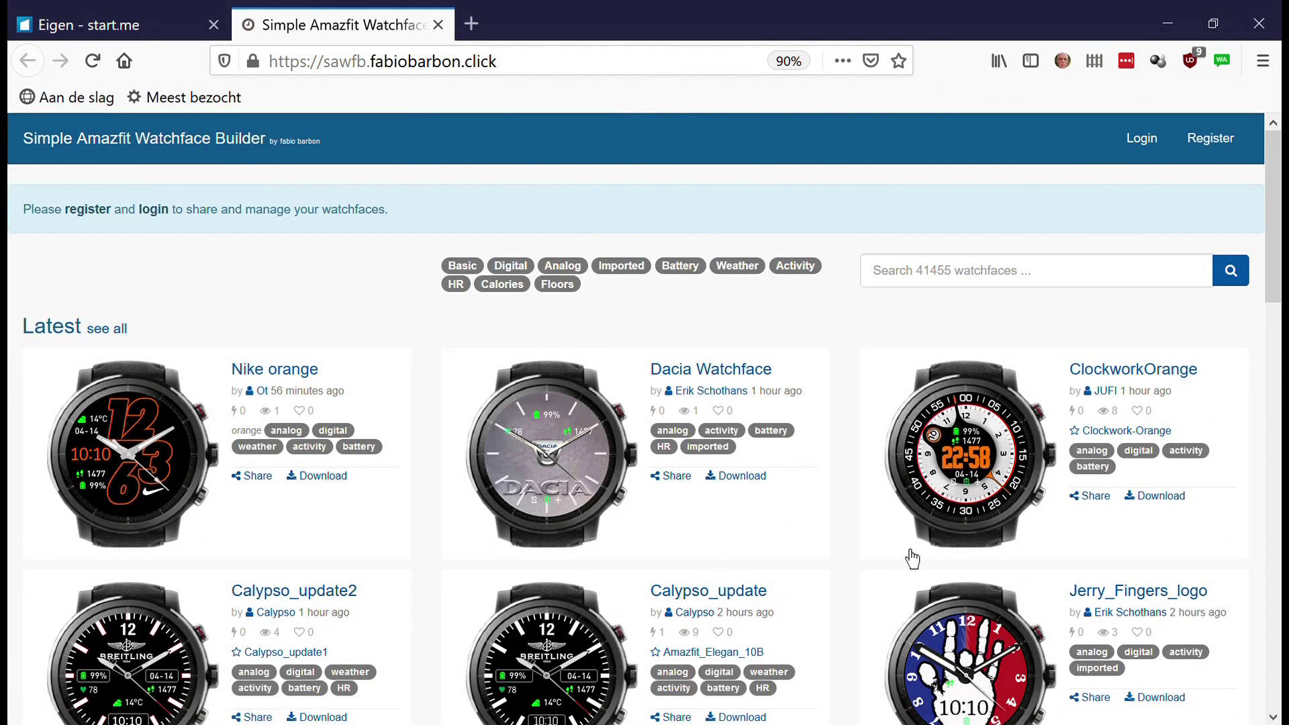
Browse the latest, random and most popular watchfaces on the Simple Amazfit Watchface Builder home page
scroll(953, 567, "down", 3)
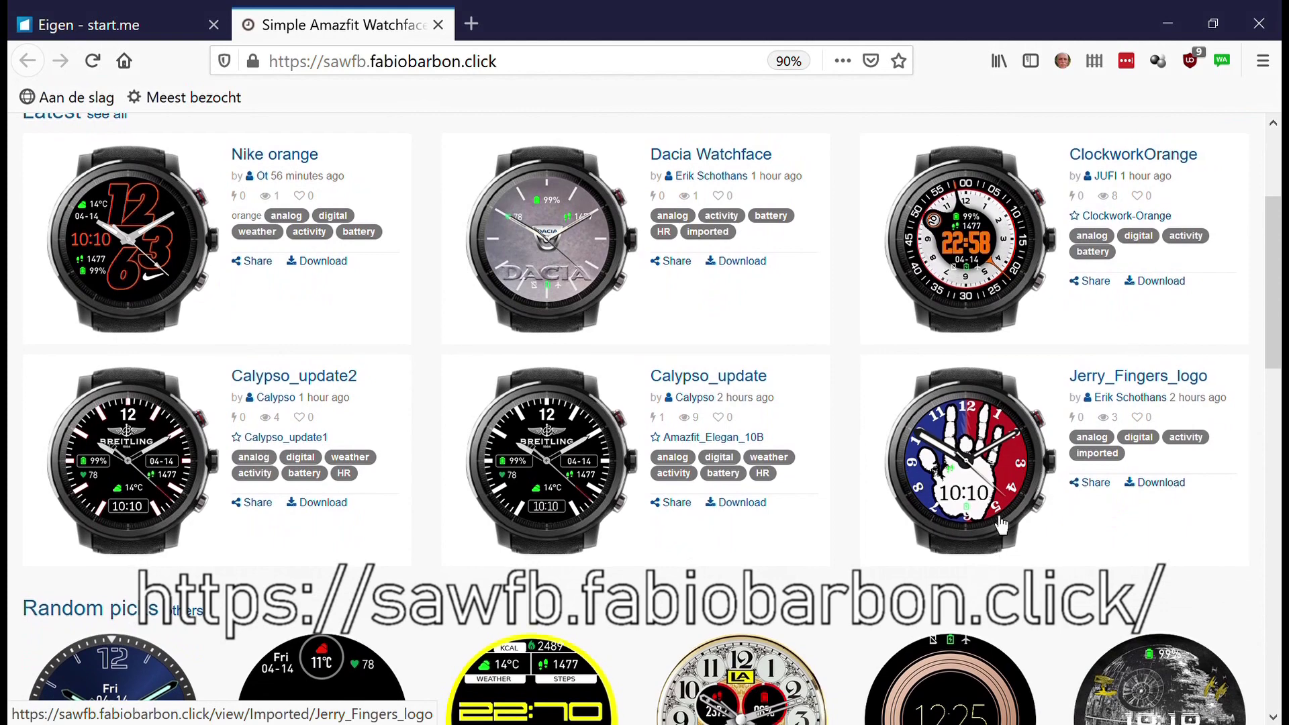
scroll(1001, 524, "down", 3)
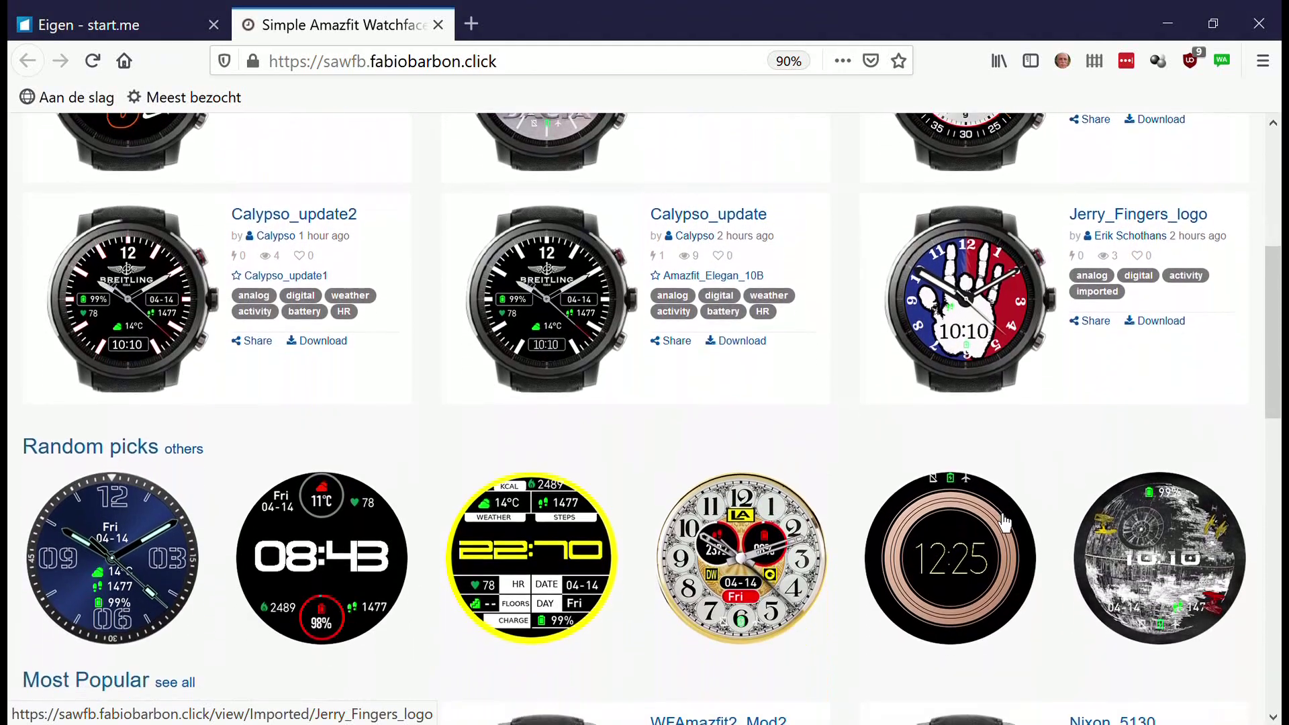
scroll(1005, 523, "down", 3)
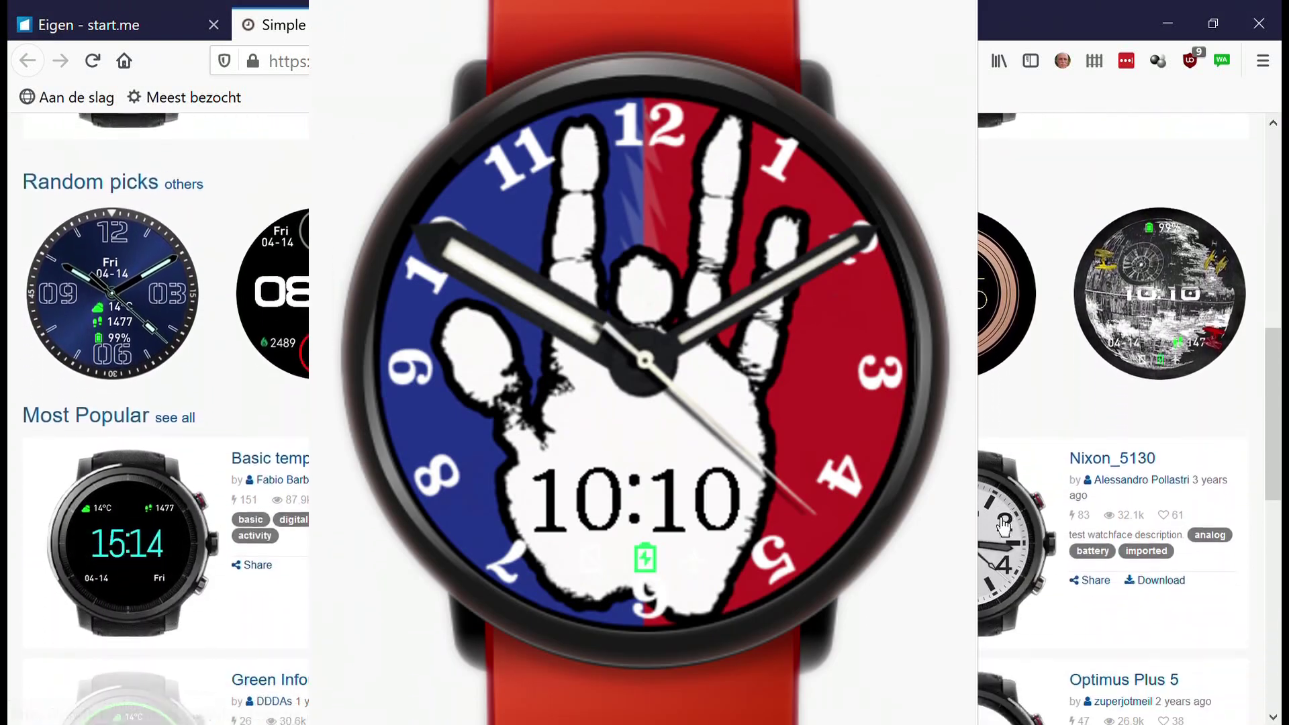
scroll(1005, 528, "up", 10)
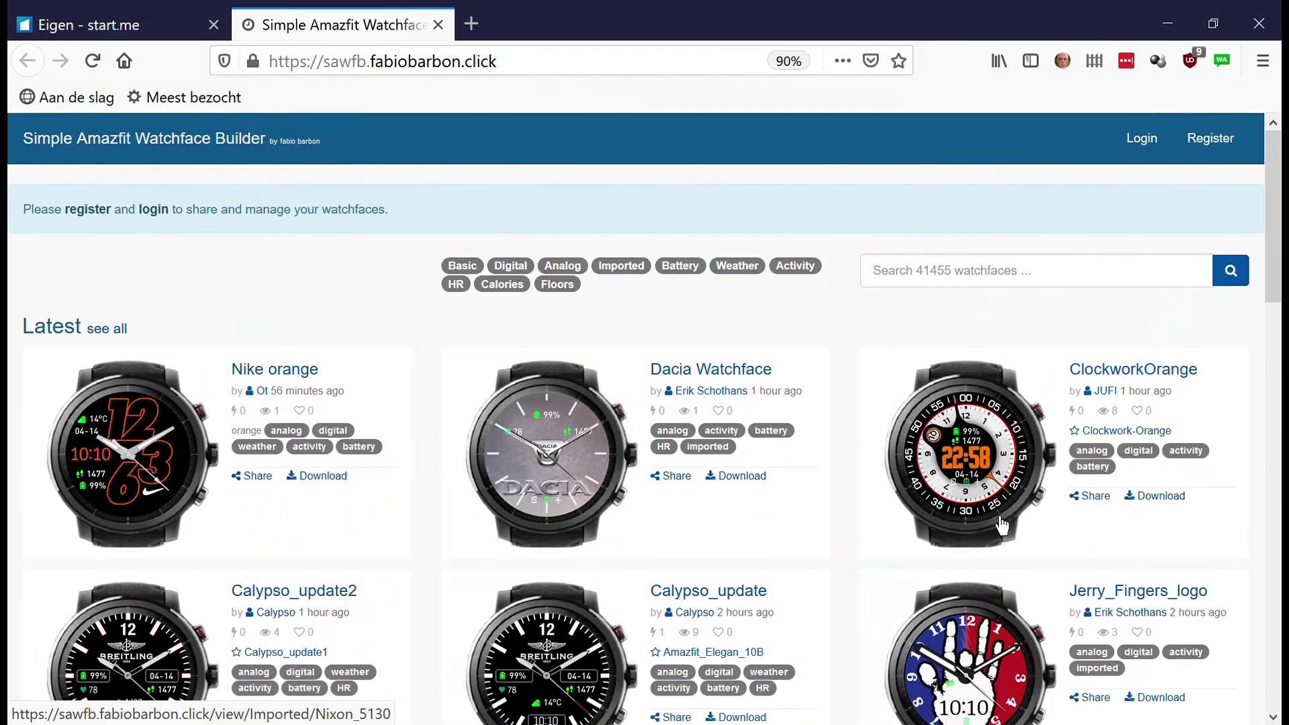
scroll(1002, 525, "down", 3)
scroll(1002, 525, "up", 3)
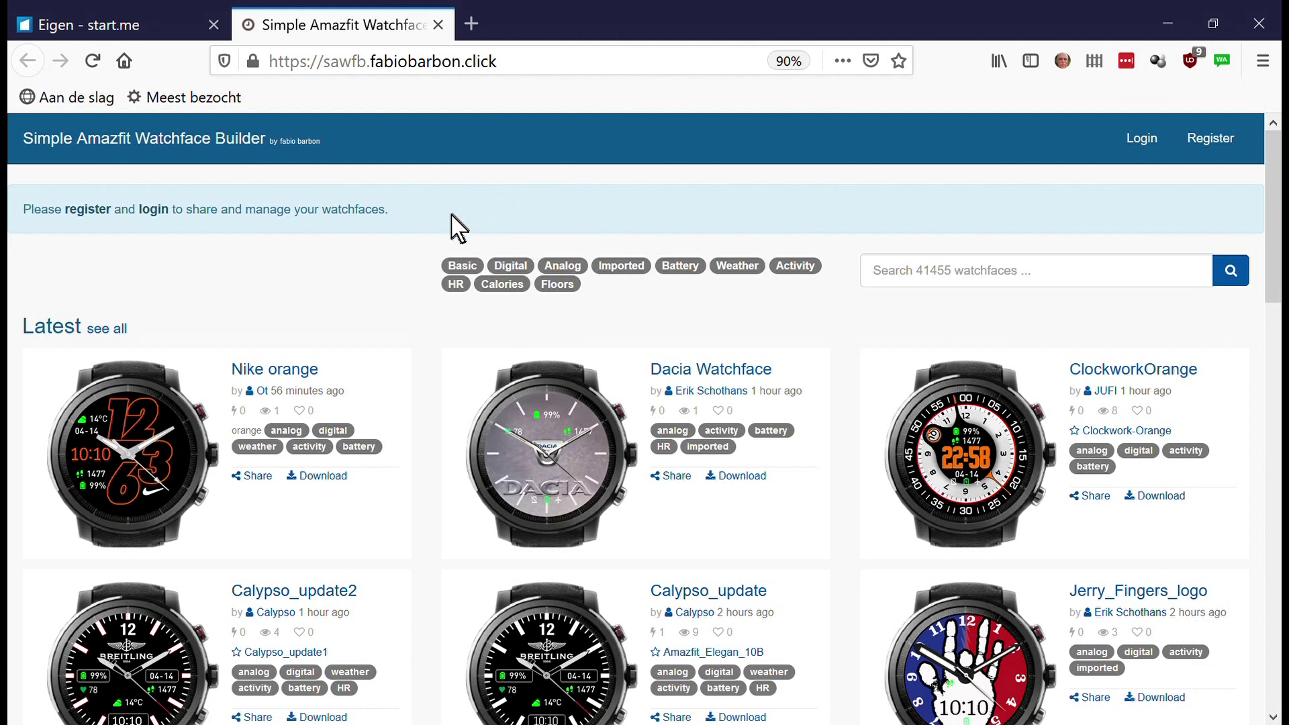
Log in with the prefilled credentials, agreeing to the terms and enabling Remember Me, and add the login to LastPass
left_click(153, 222)
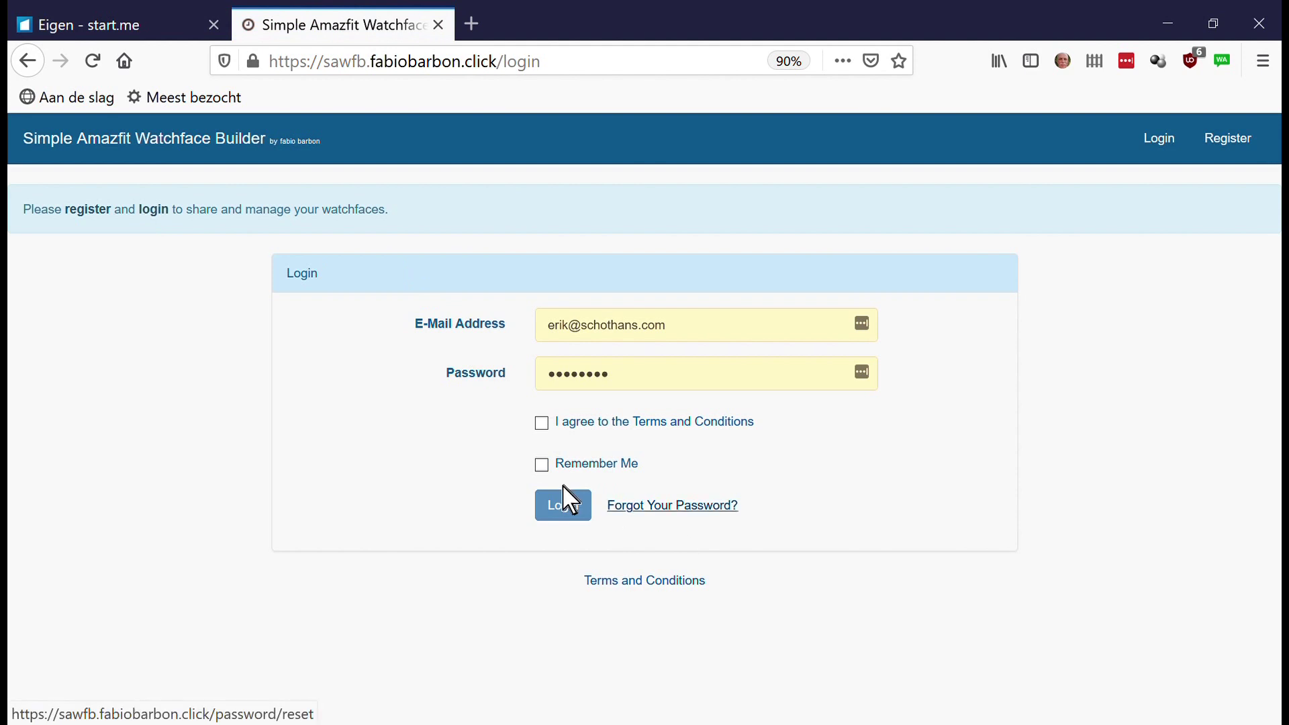
left_click(543, 422)
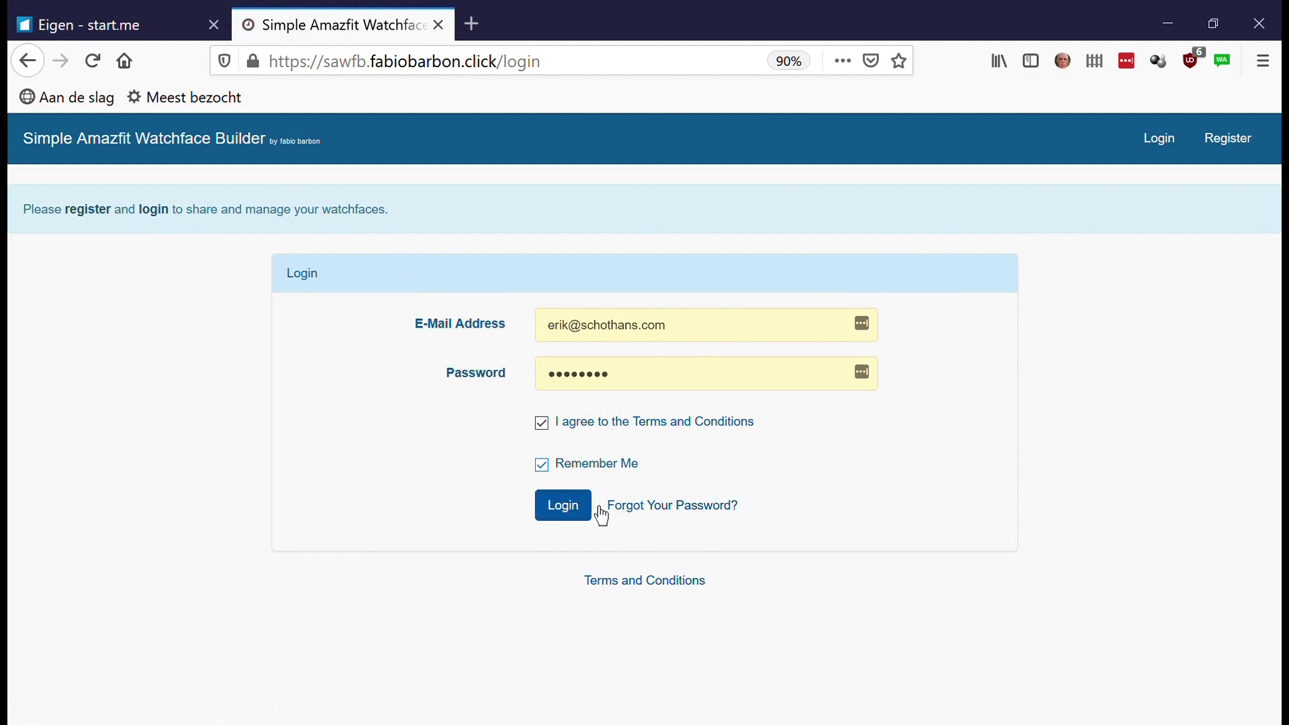
left_click(581, 517)
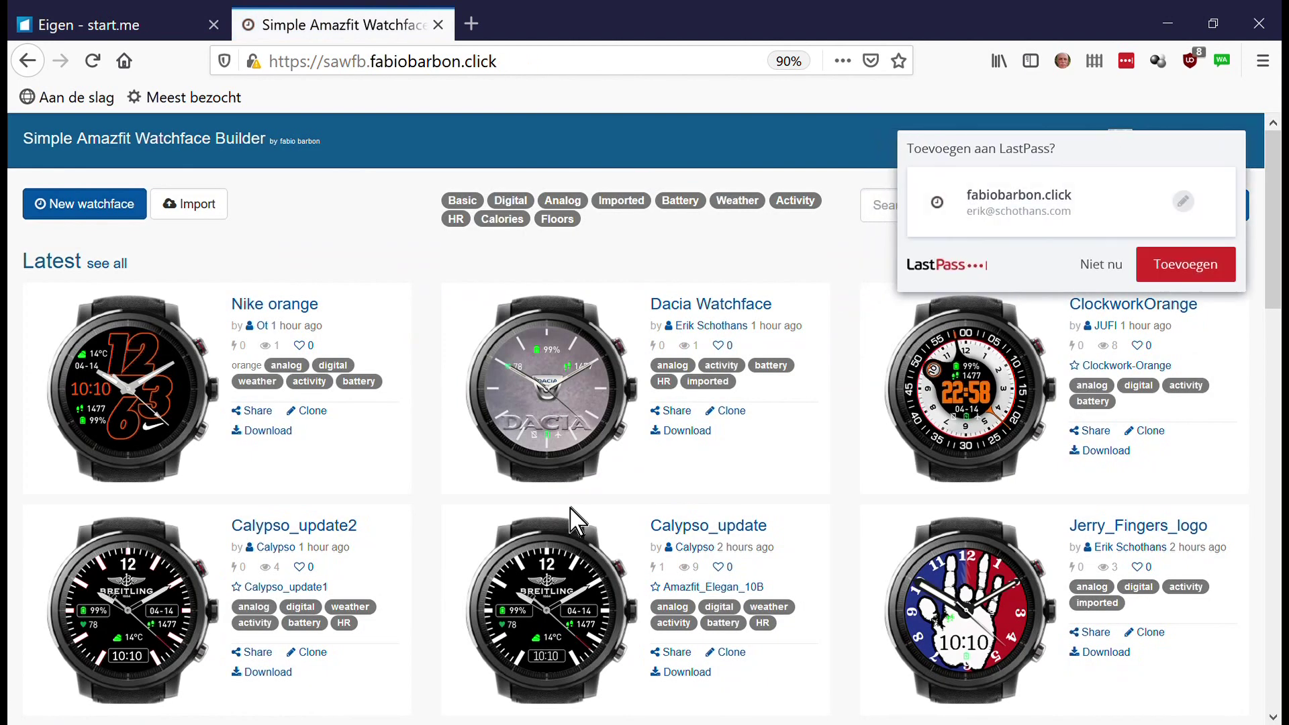
left_click(1216, 268)
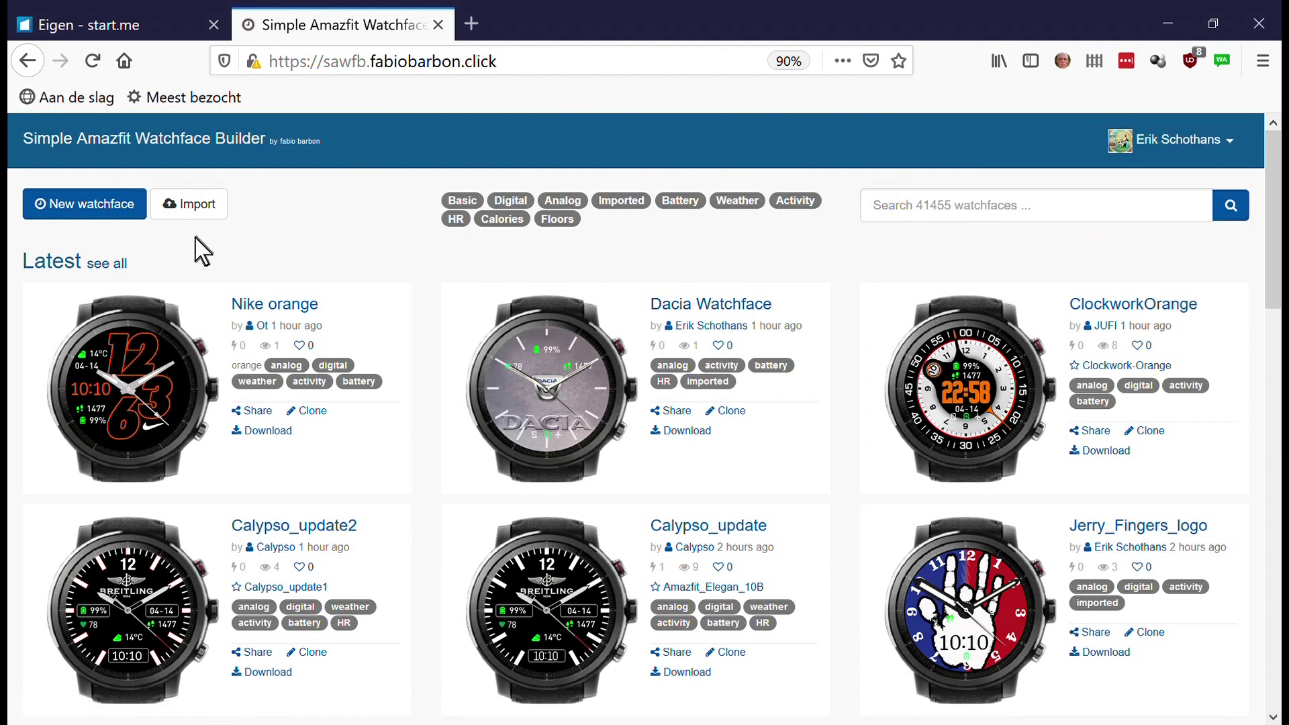
Create a new watchface named SF_Grift and describe it with #science #fiction #grift #amazfit #pace plus the author's nickname tags
left_click(115, 222)
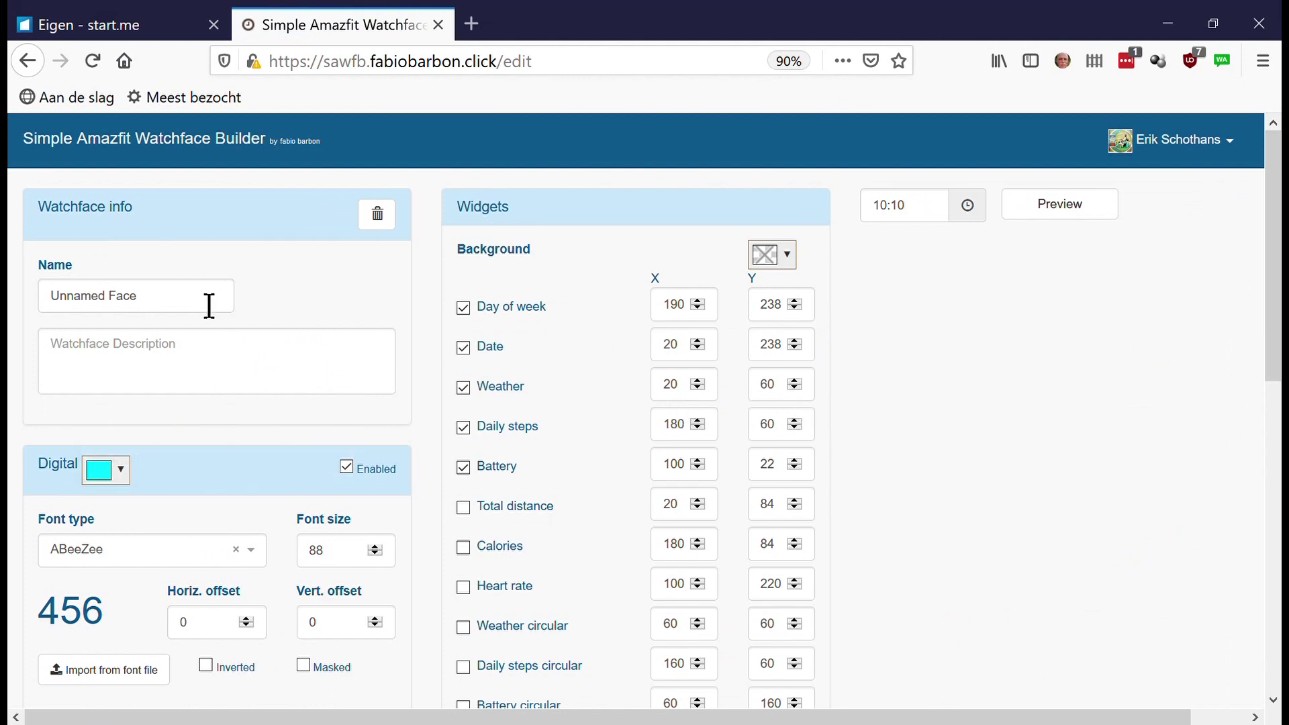
left_click_drag(186, 307, 40, 310)
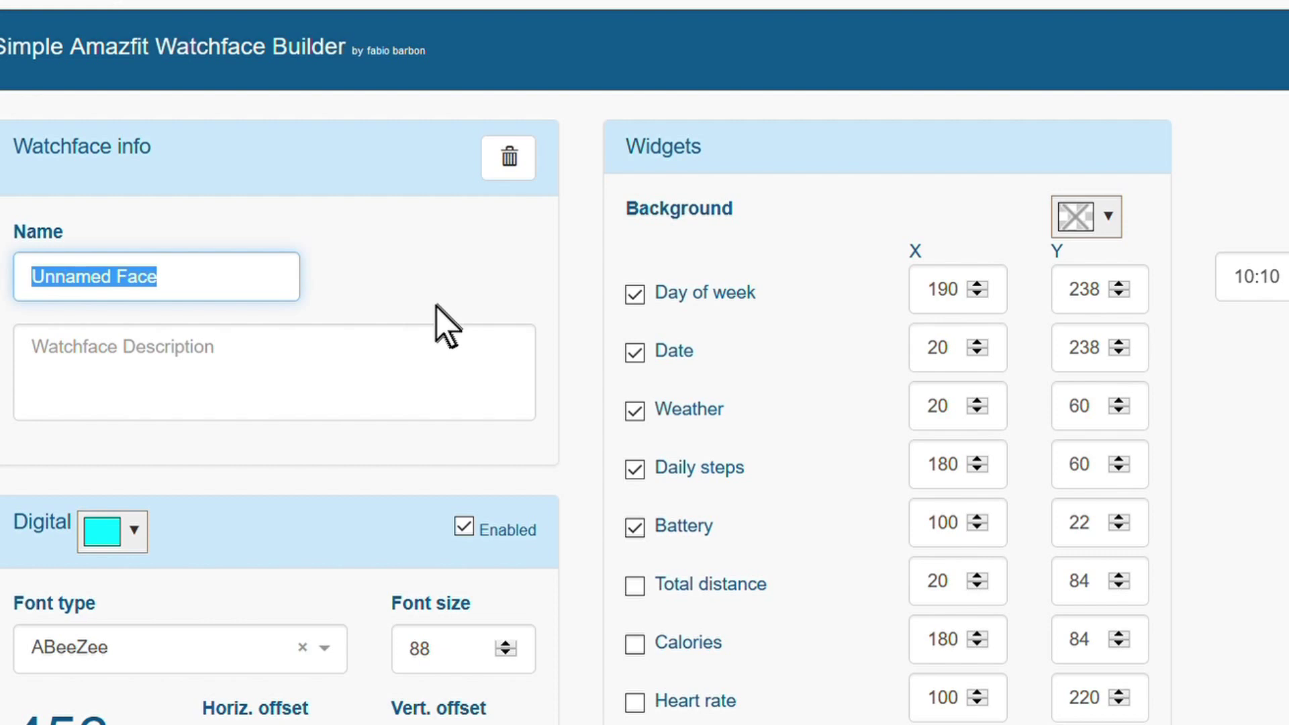
type("SF_Grift")
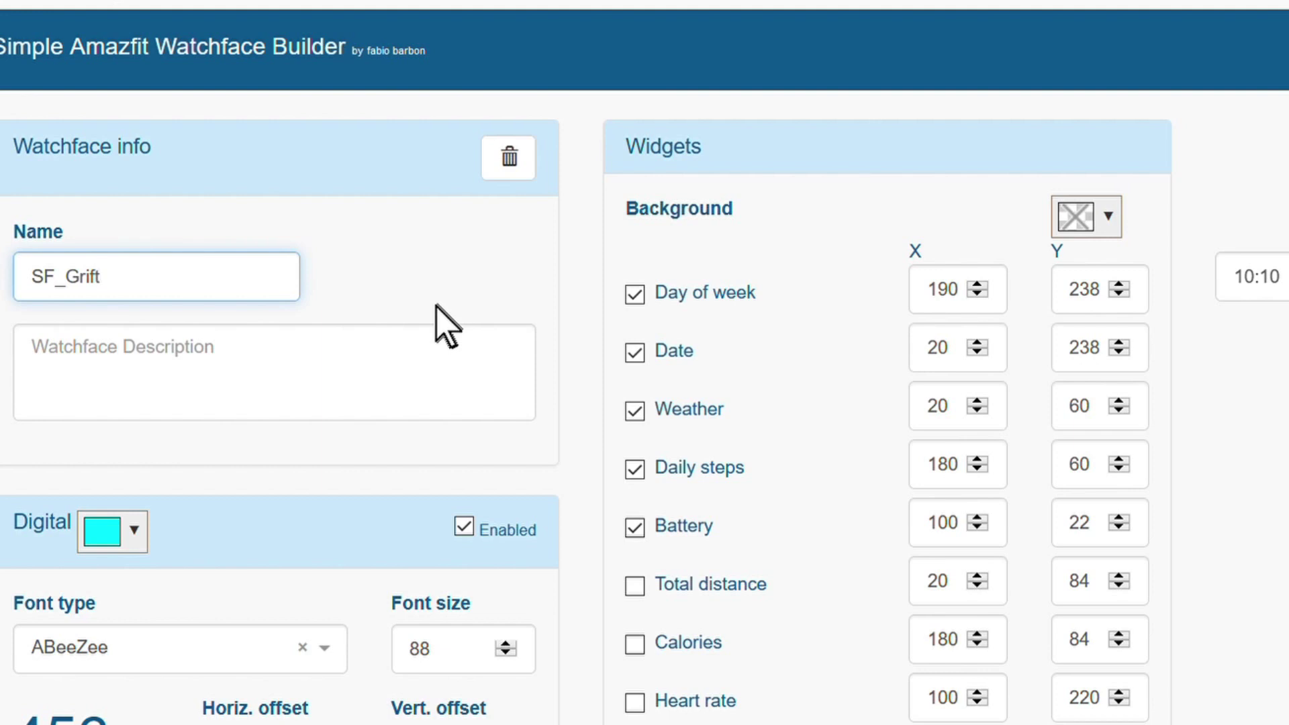
left_click(256, 384)
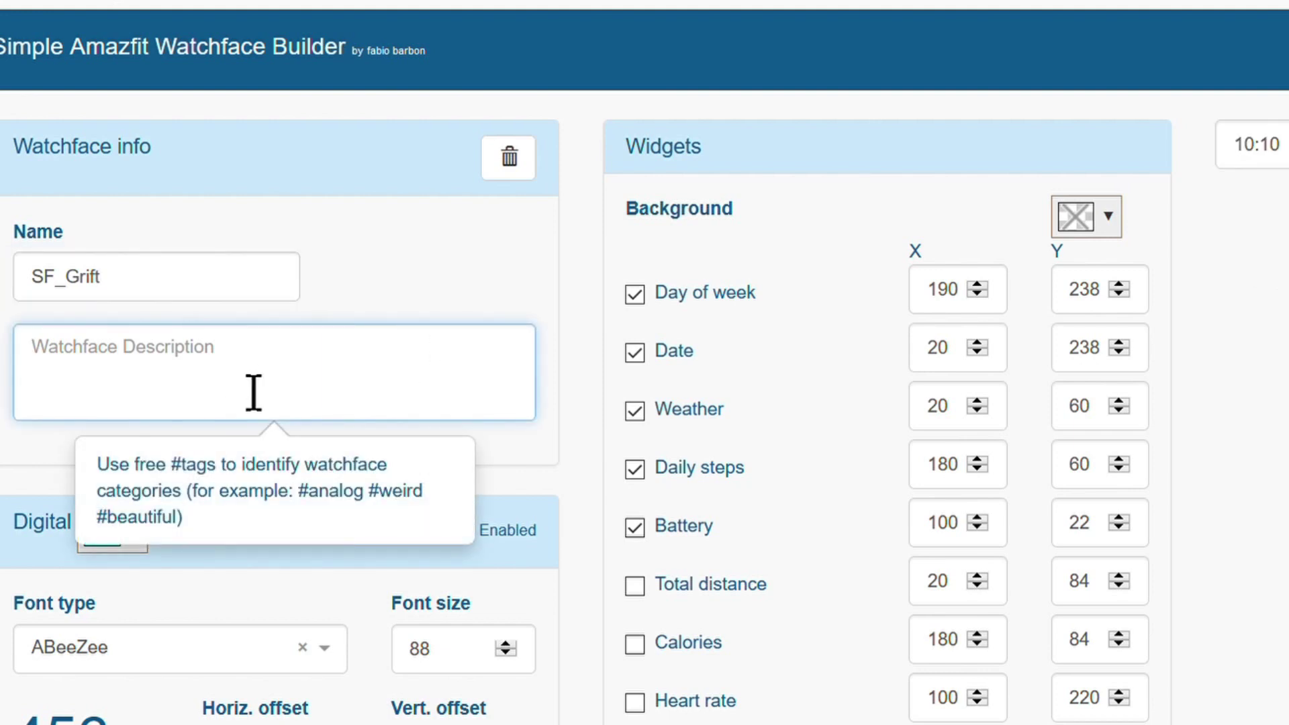
type("#")
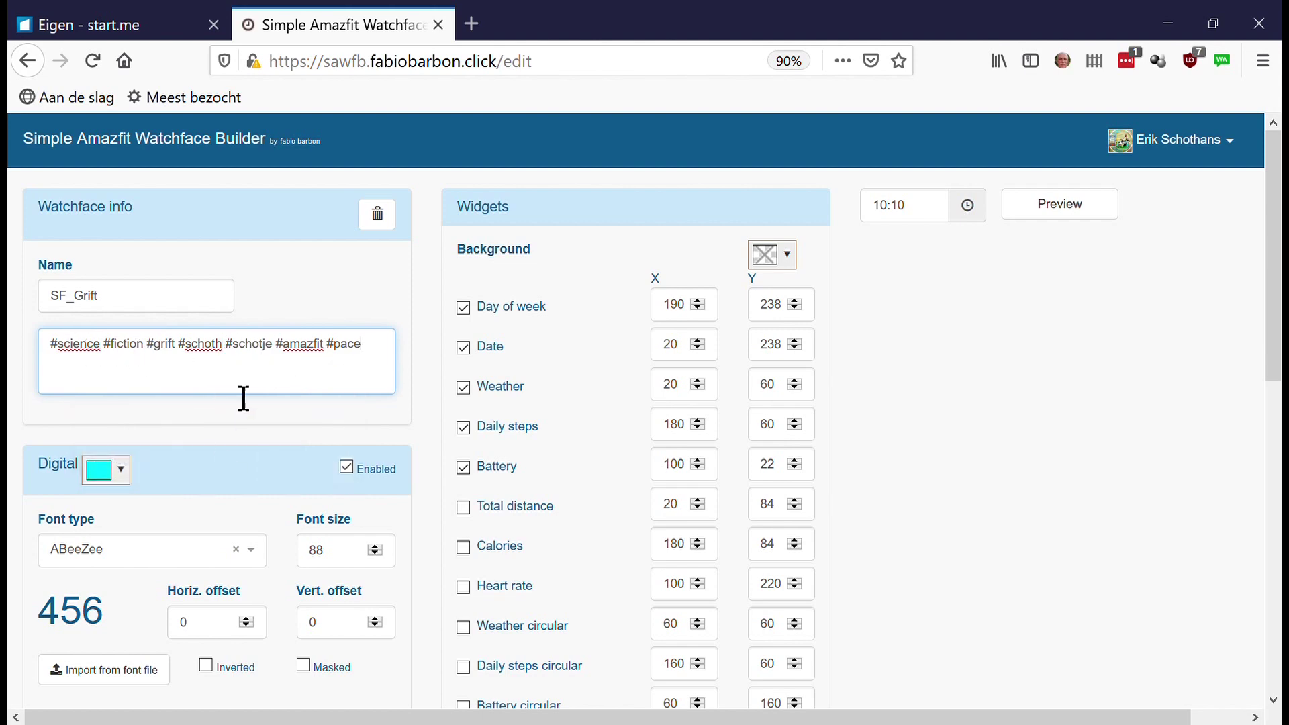
Review the Digital, Background and Widgets settings available for the new watchface
scroll(255, 362, "down", 2)
scroll(249, 366, "down", 1)
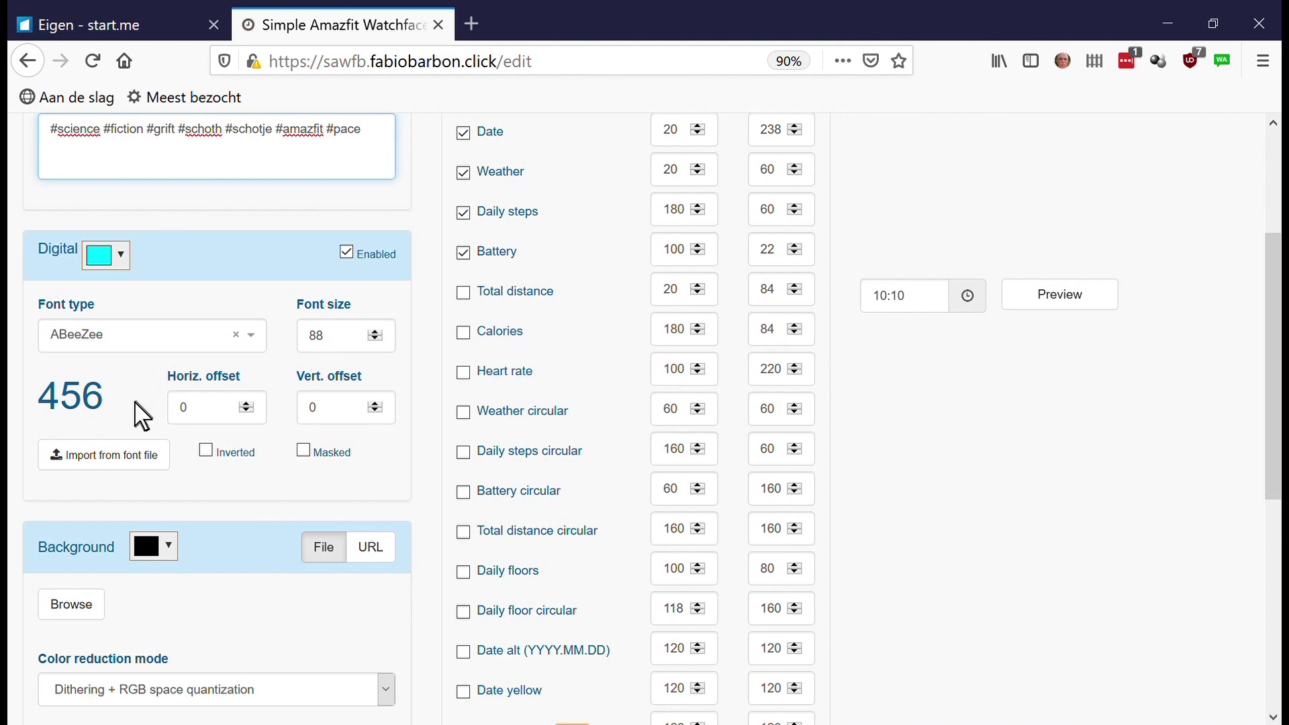
scroll(132, 412, "down", 3)
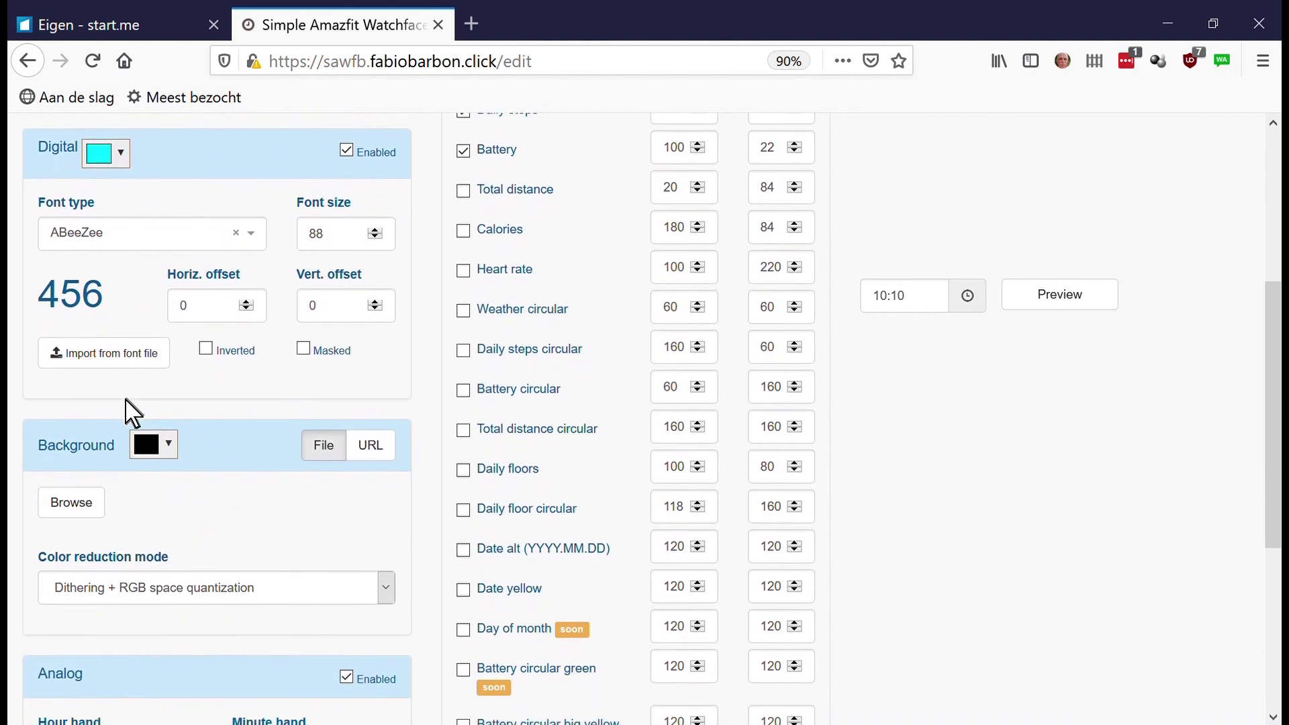
scroll(133, 412, "up", 3)
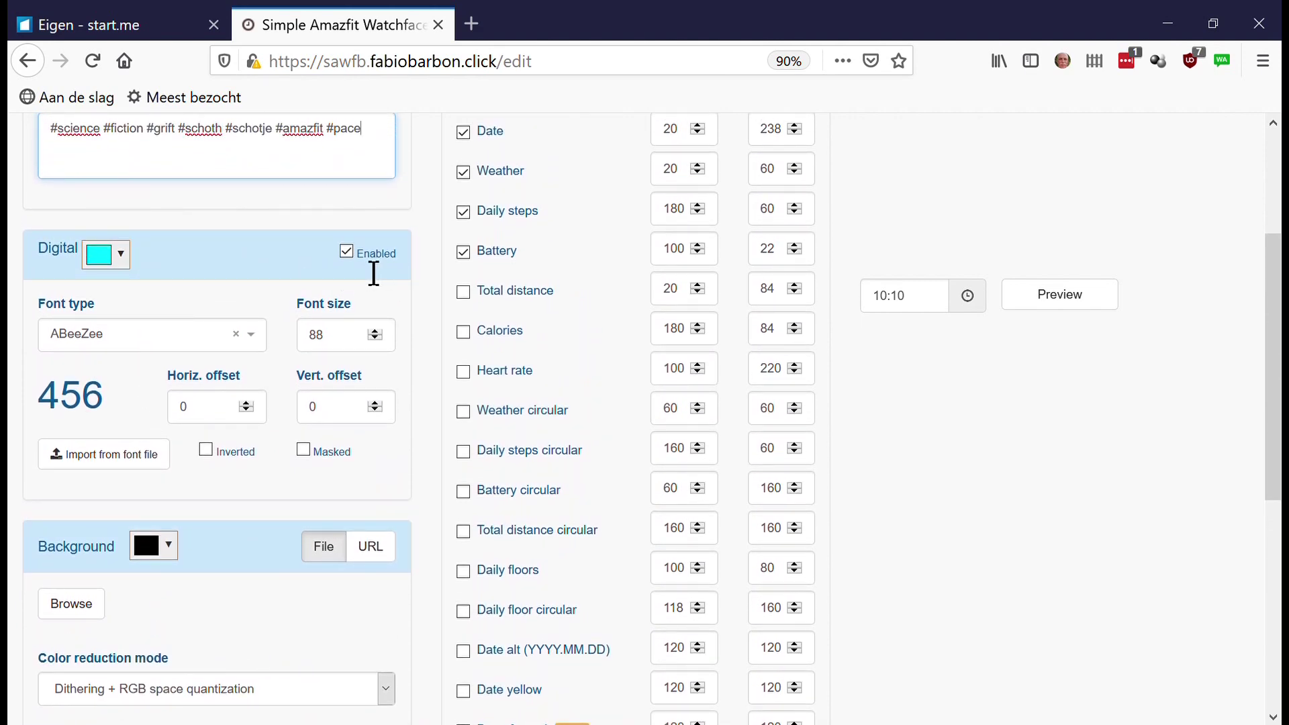
scroll(372, 273, "down", 1)
scroll(373, 190, "up", 1)
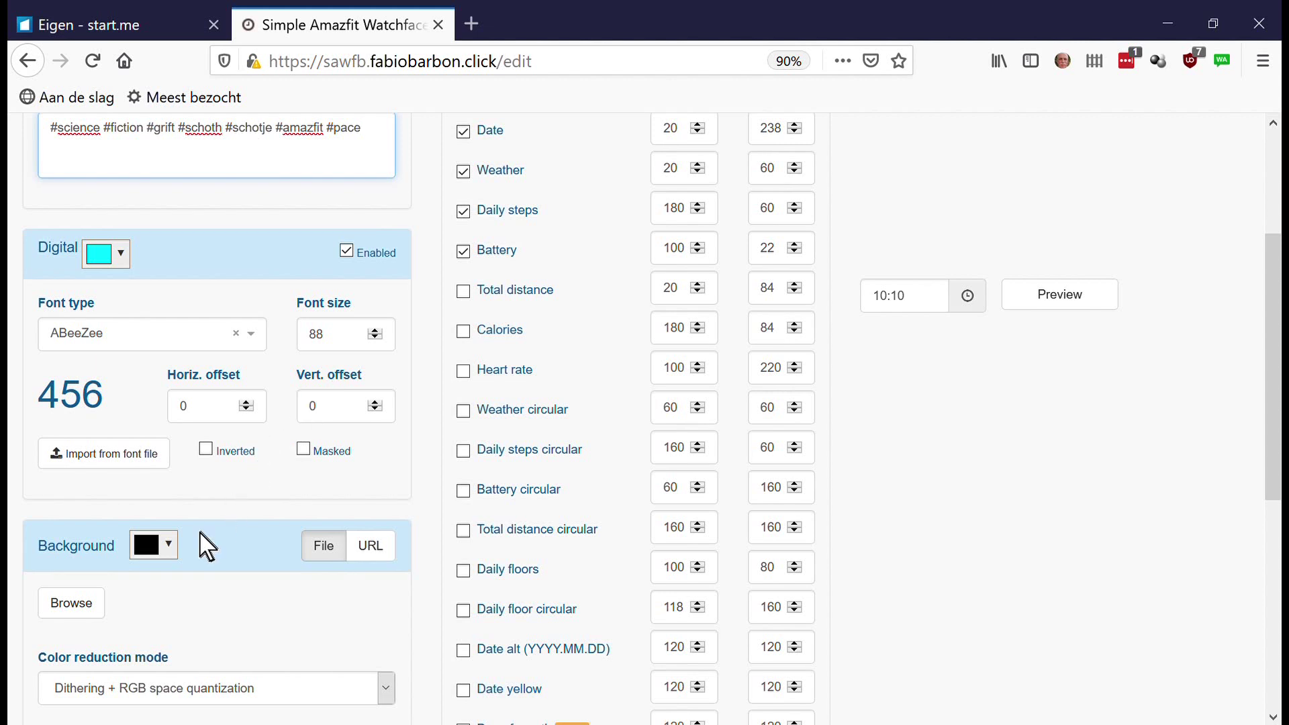
Load the moon painting image file as the watchface background and preview the watchface
left_click(335, 562)
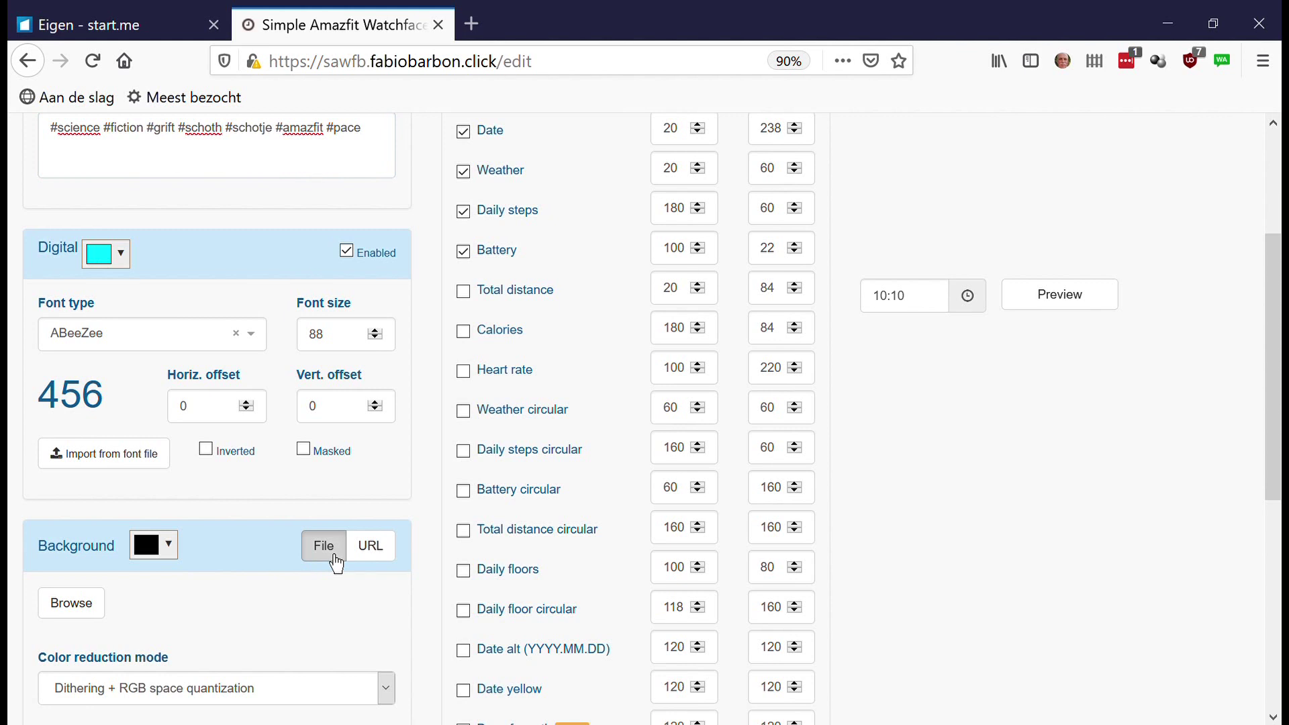
left_click(80, 608)
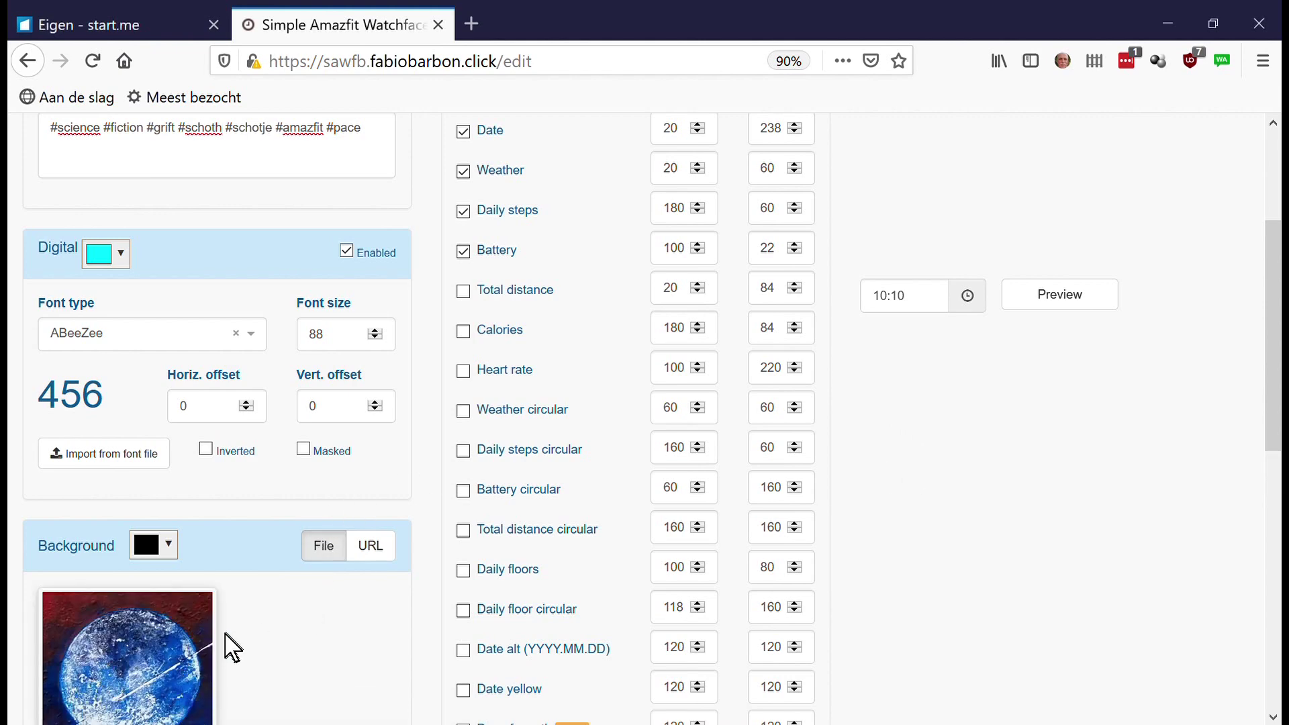
scroll(224, 644, "down", 3)
scroll(290, 542, "up", 2)
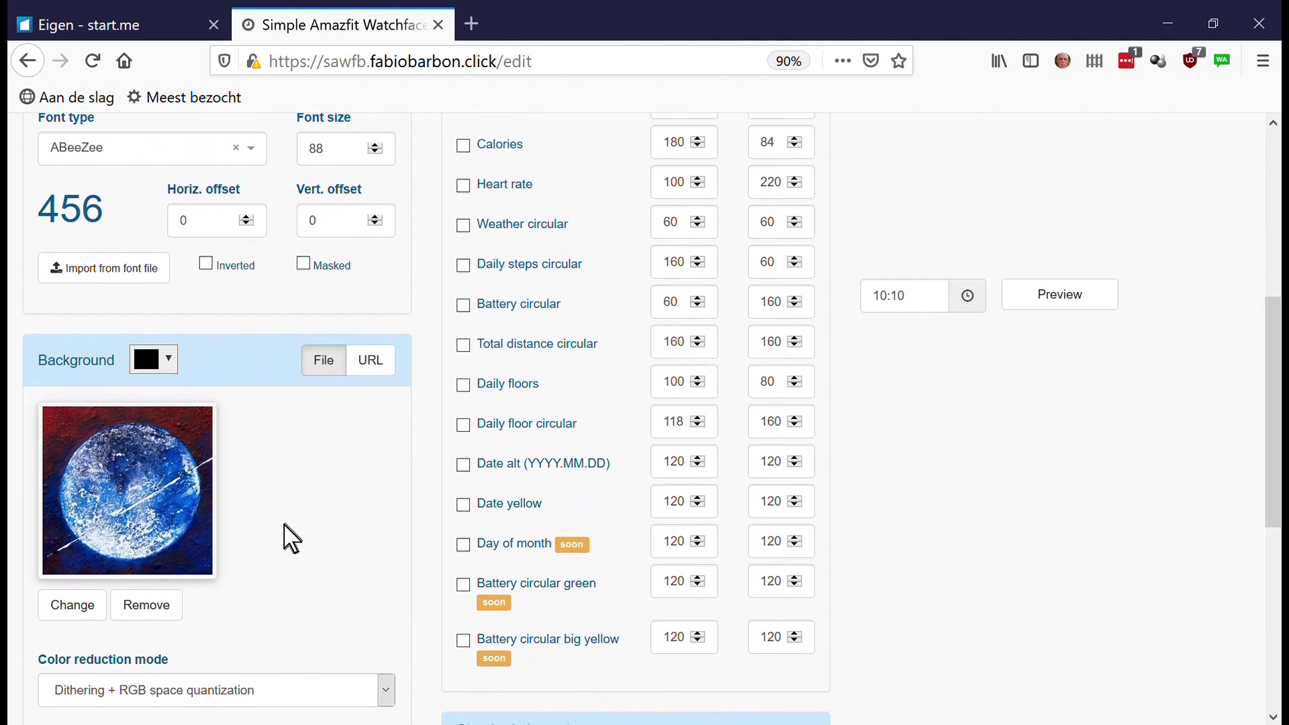
scroll(207, 589, "up", 2)
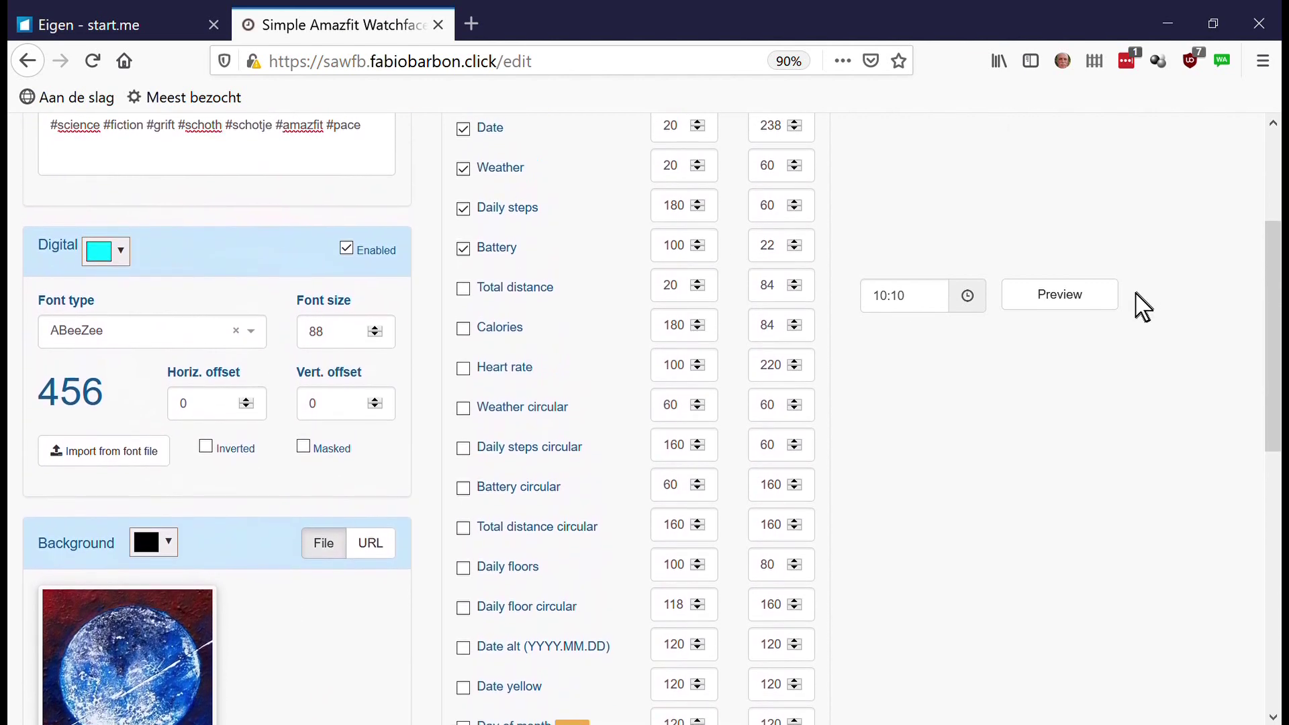
left_click(1098, 313)
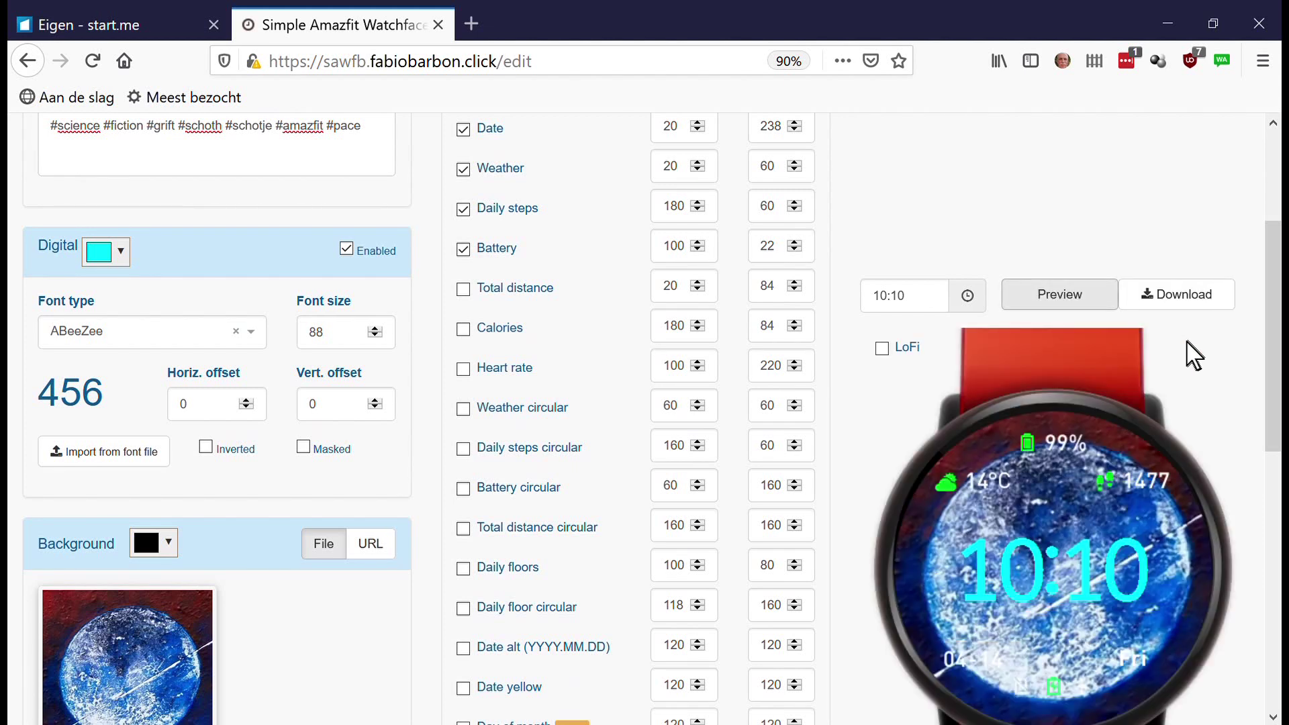
left_click_drag(1276, 406, 1275, 442)
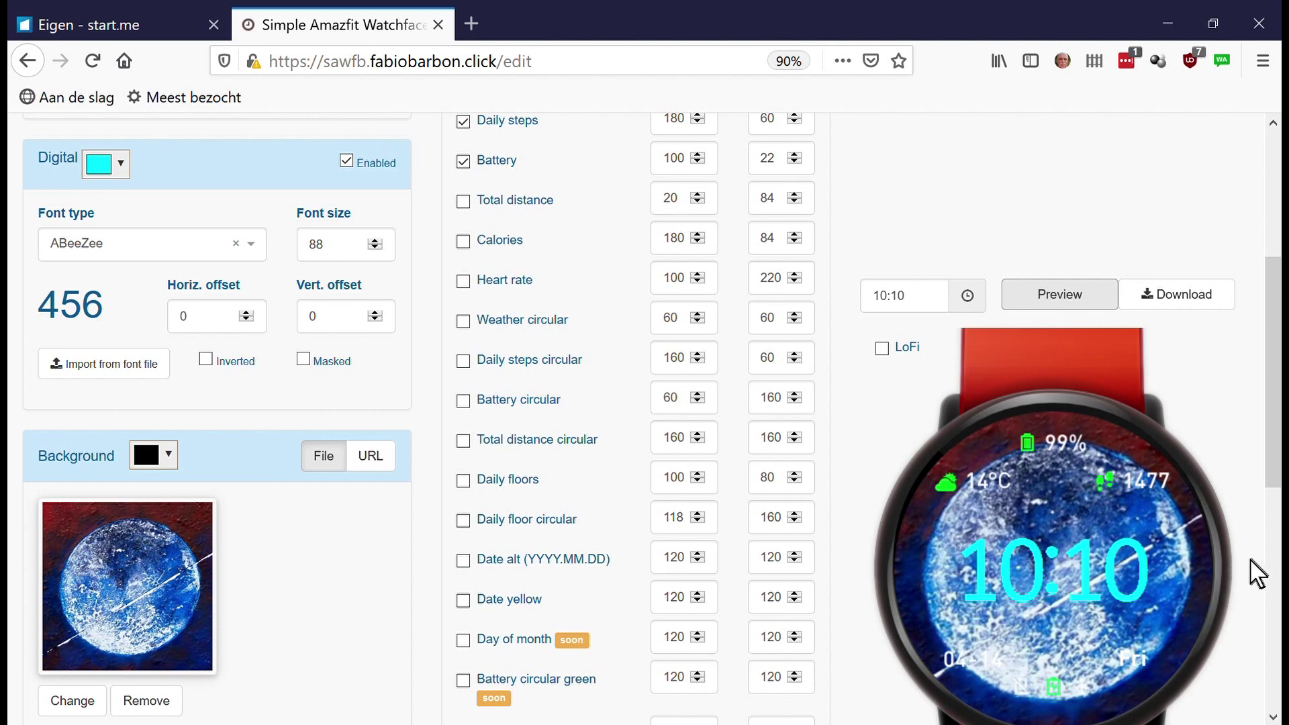
scroll(1273, 488, "down", 1)
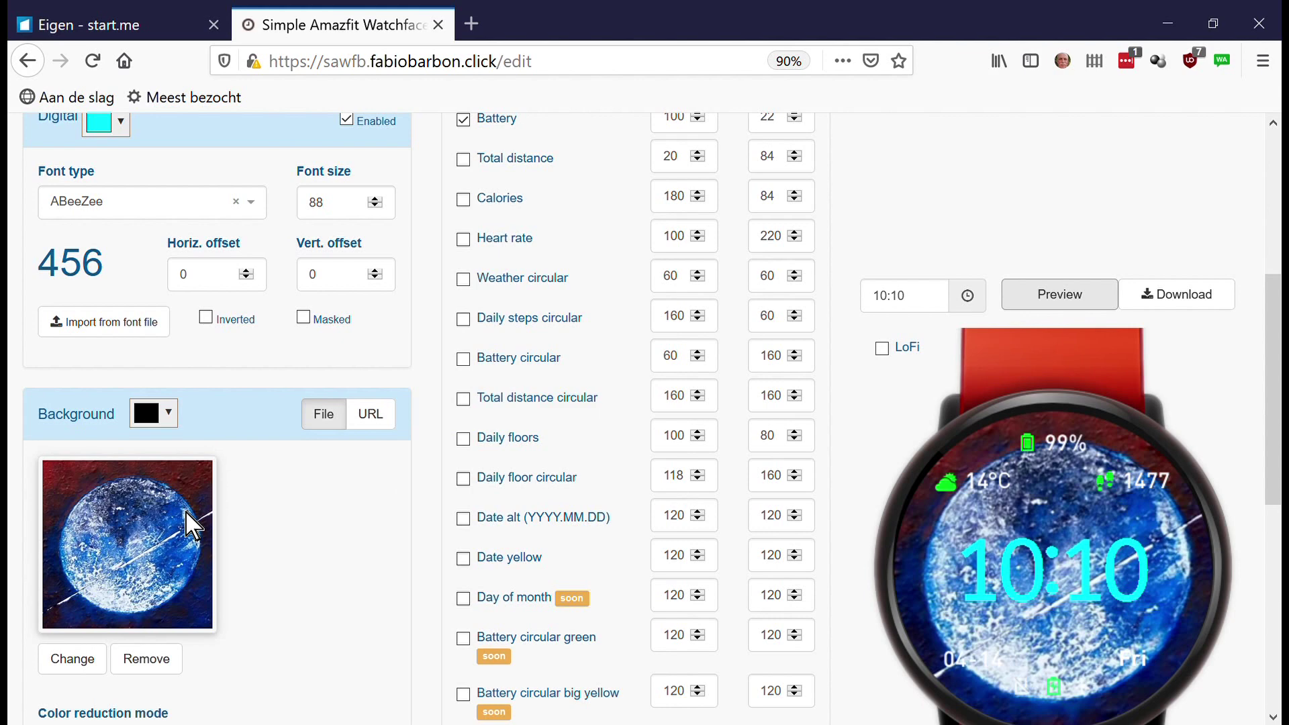
Try the Almendra and Amarante fonts for the digital clock
scroll(193, 524, "up", 4)
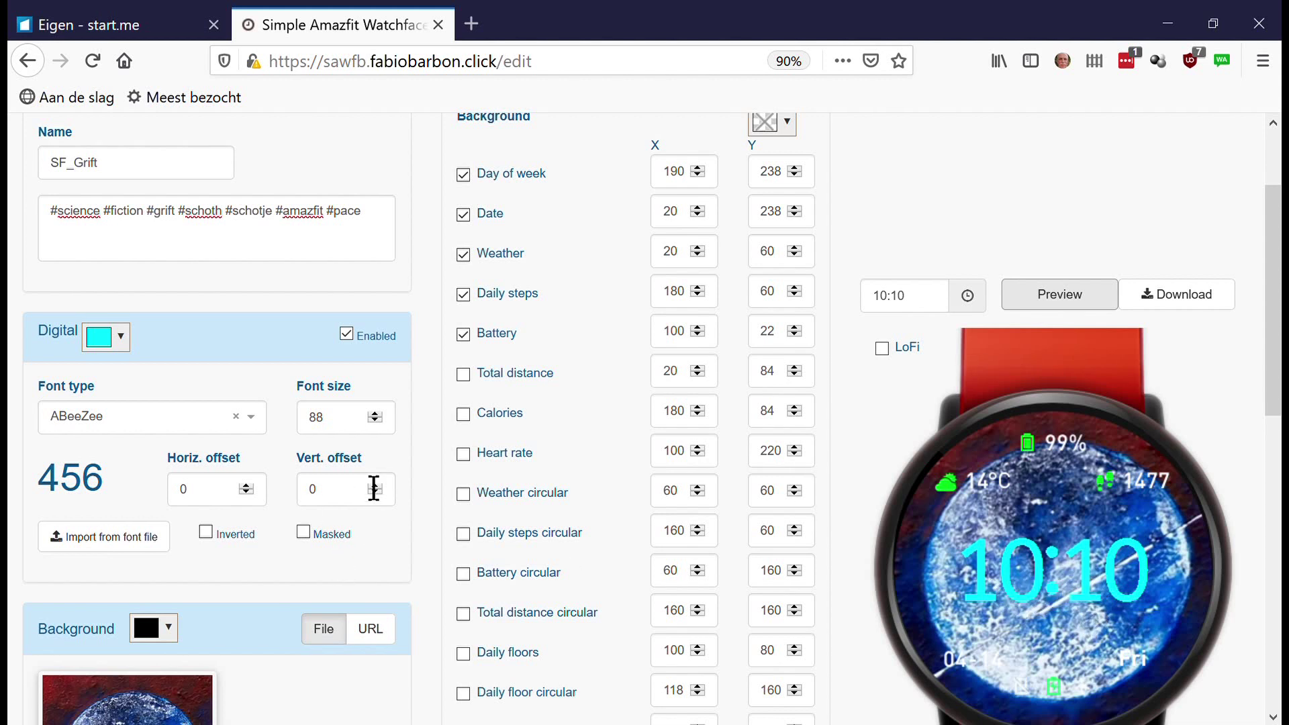
left_click(262, 437)
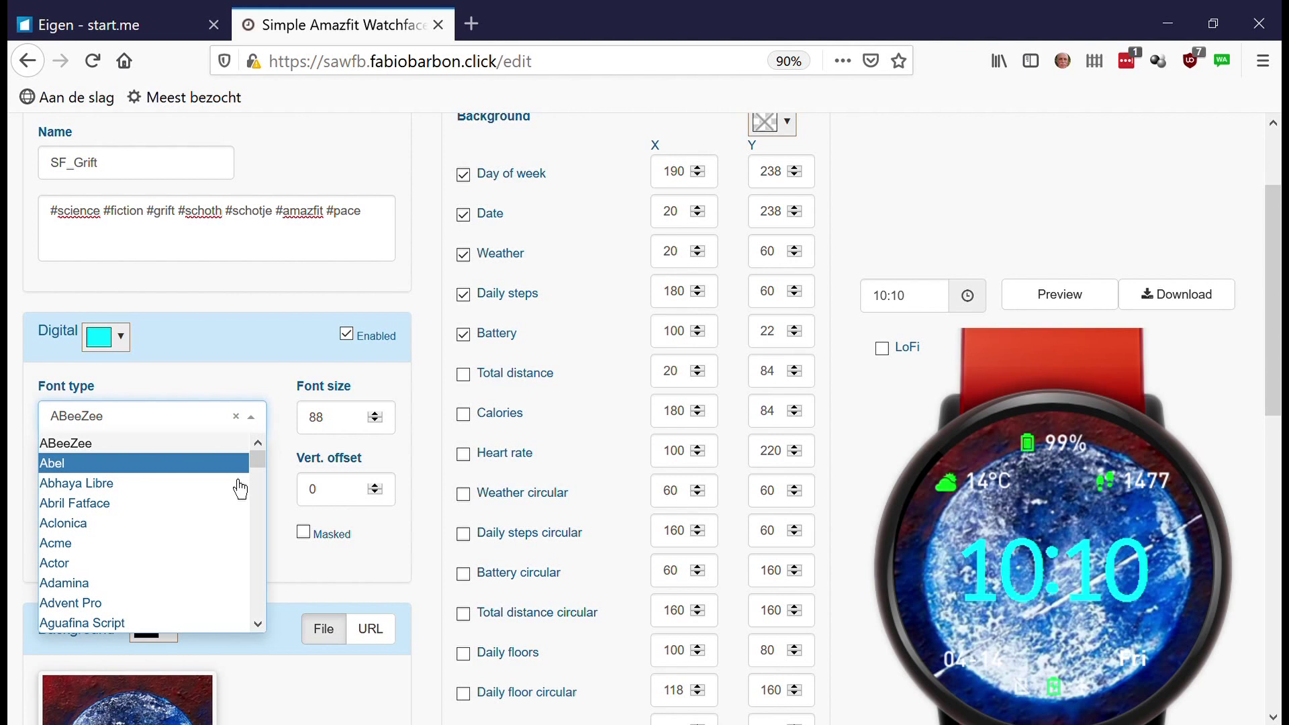
scroll(240, 489, "down", 5)
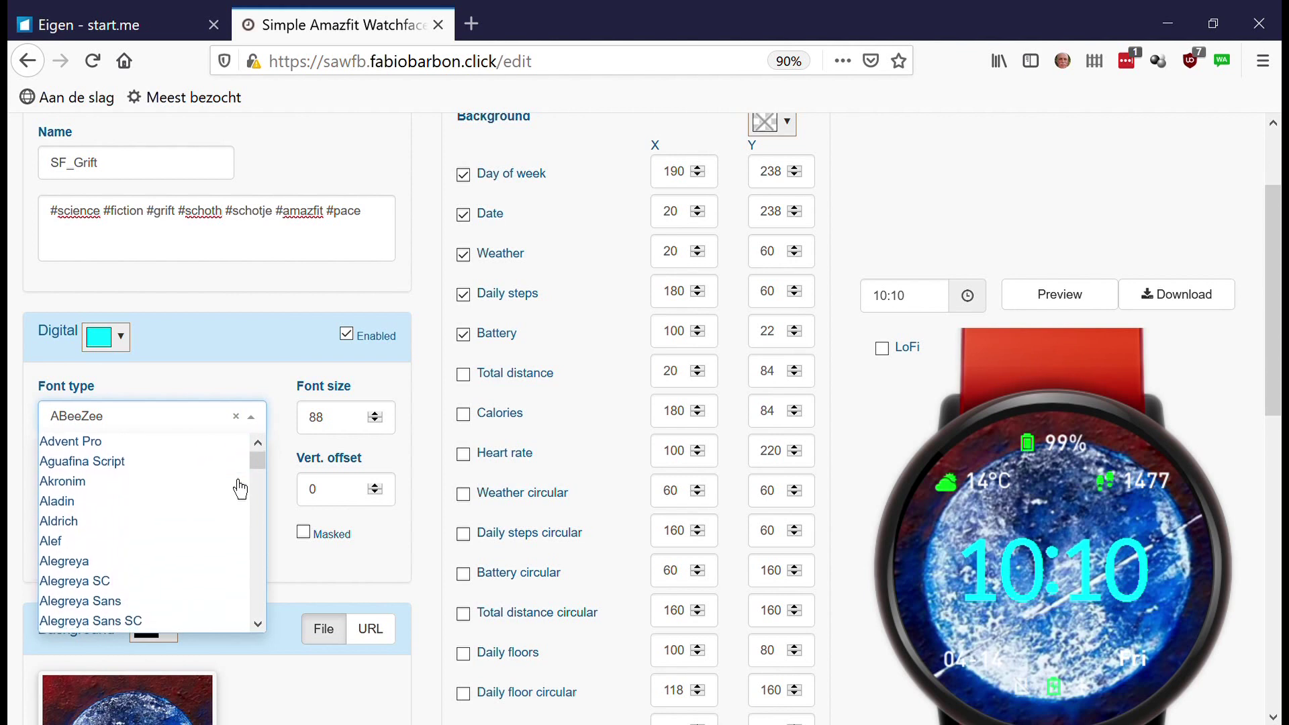
scroll(240, 489, "down", 2)
scroll(240, 489, "down", 3)
scroll(239, 491, "down", 1)
scroll(240, 491, "down", 1)
scroll(240, 491, "down", 3)
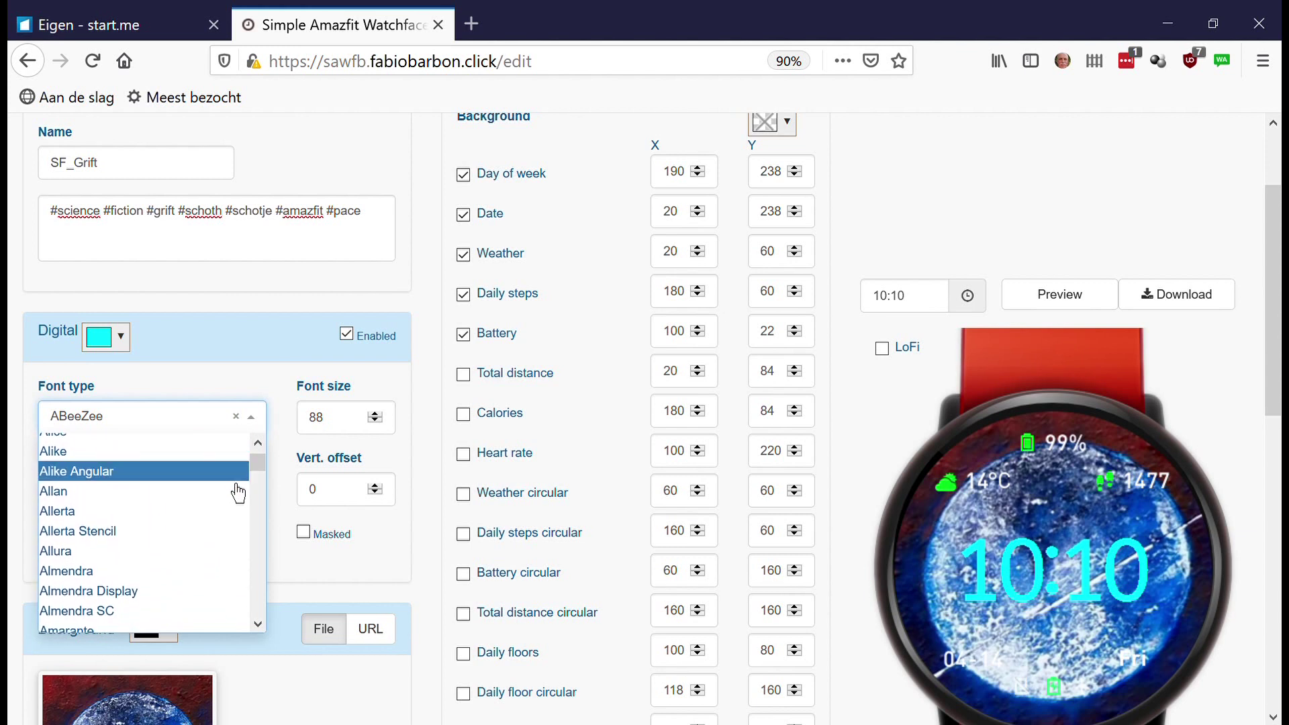
left_click(206, 566)
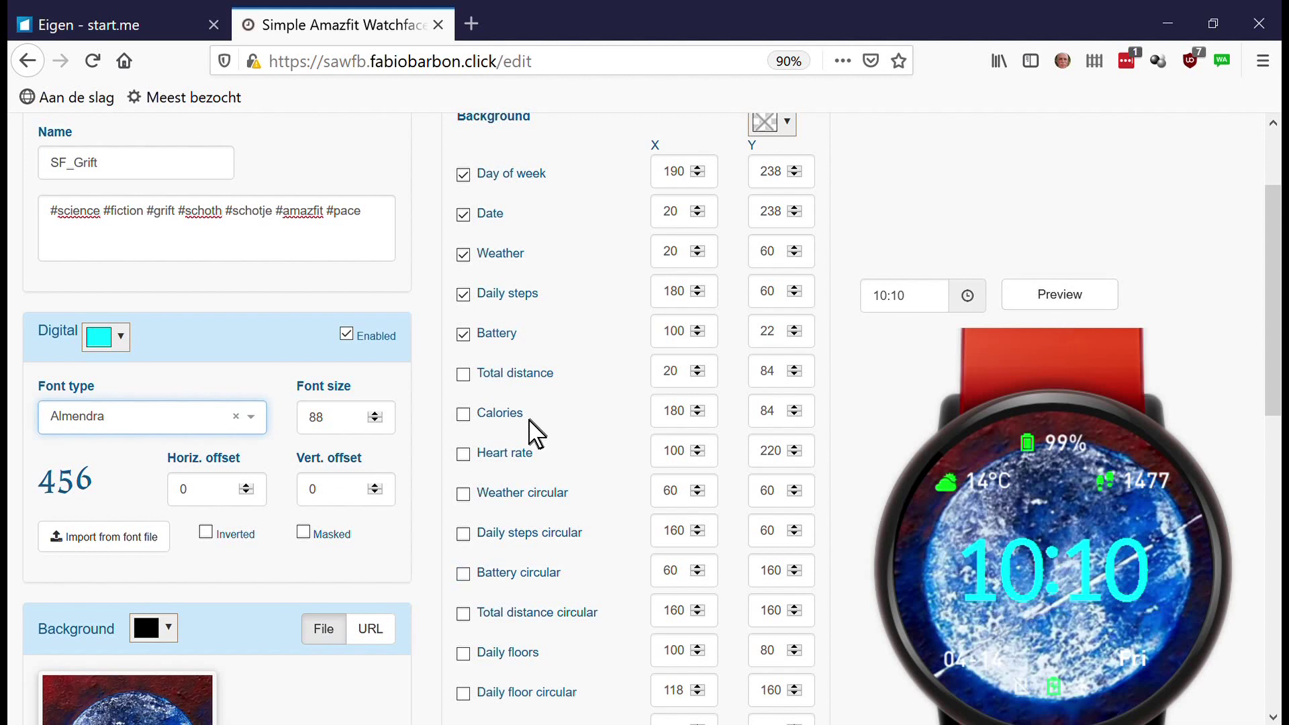
left_click(258, 426)
left_click(211, 530)
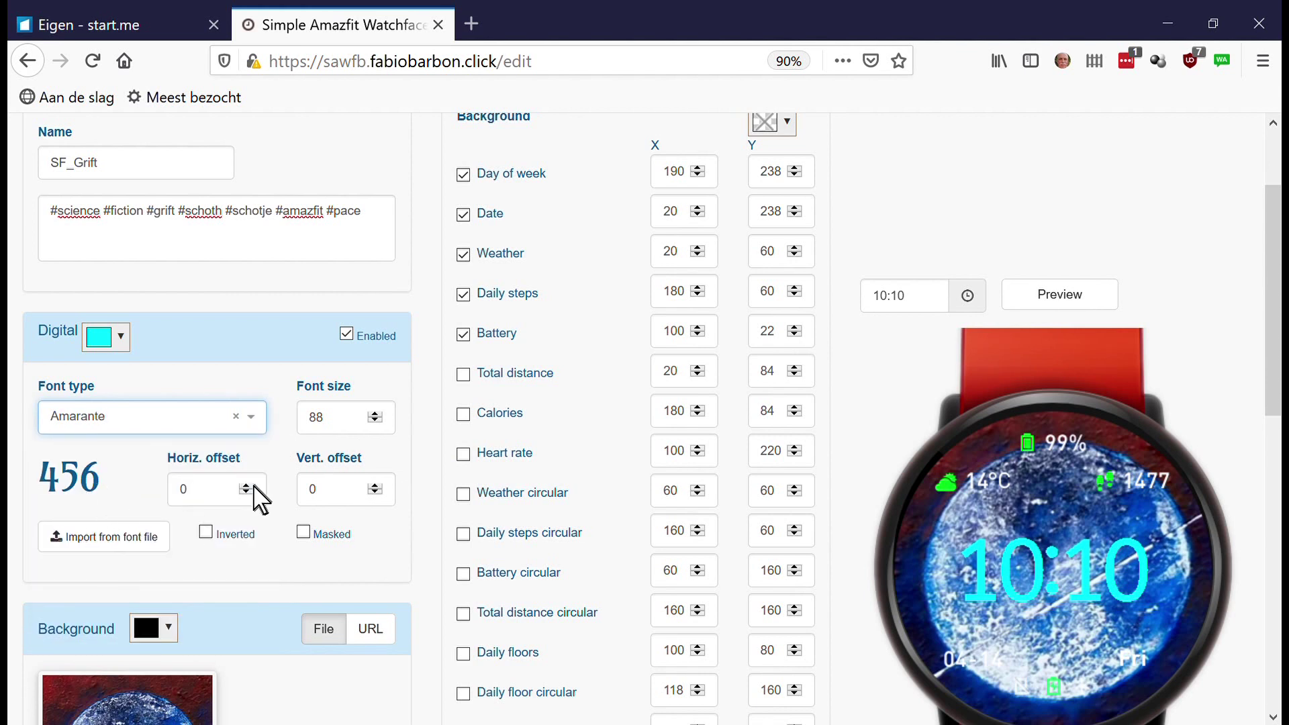
Try the Arvo font for the digital clock, then set its font to Atomic Age
left_click(261, 432)
scroll(114, 492, "down", 3)
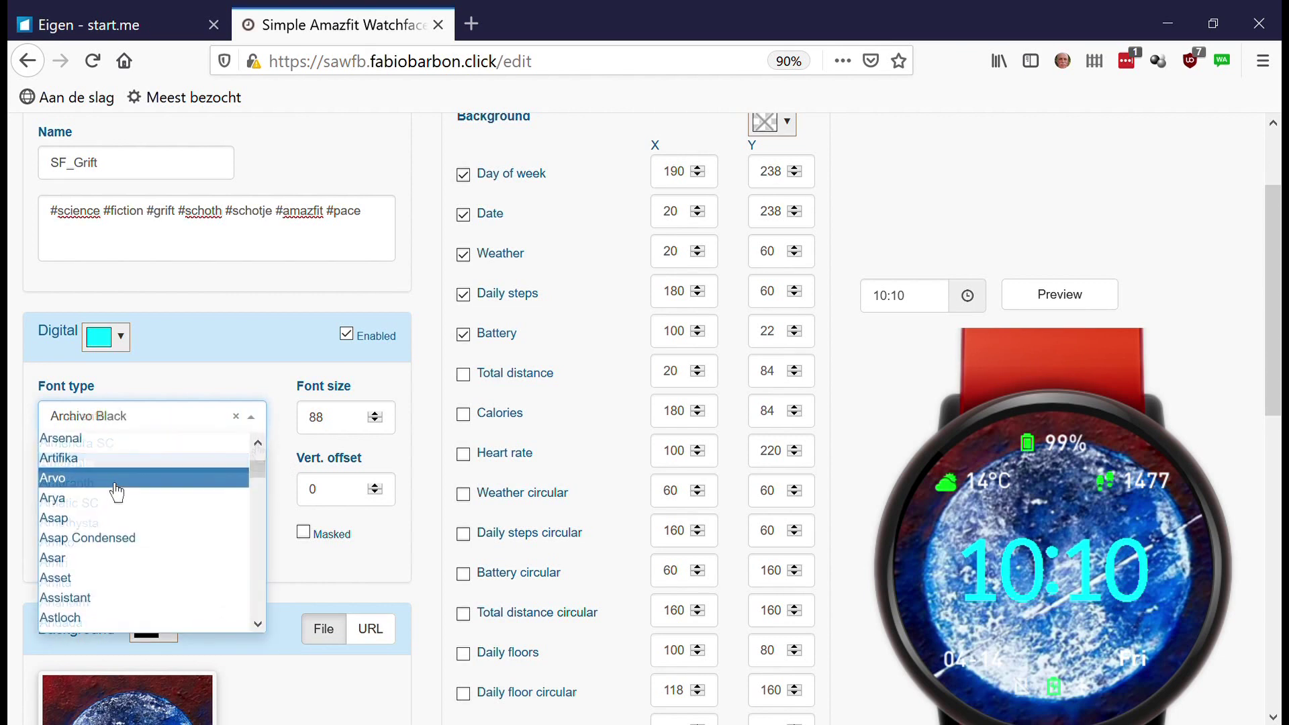
left_click(116, 481)
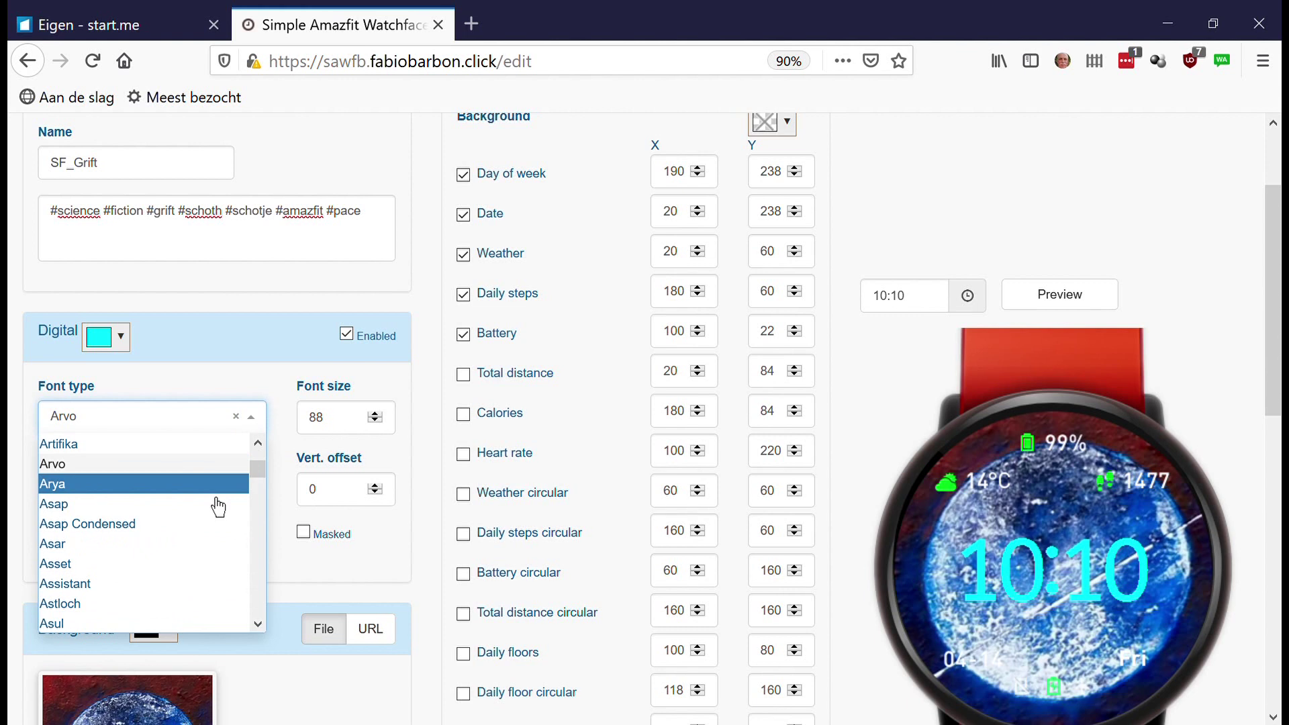
scroll(218, 507, "down", 2)
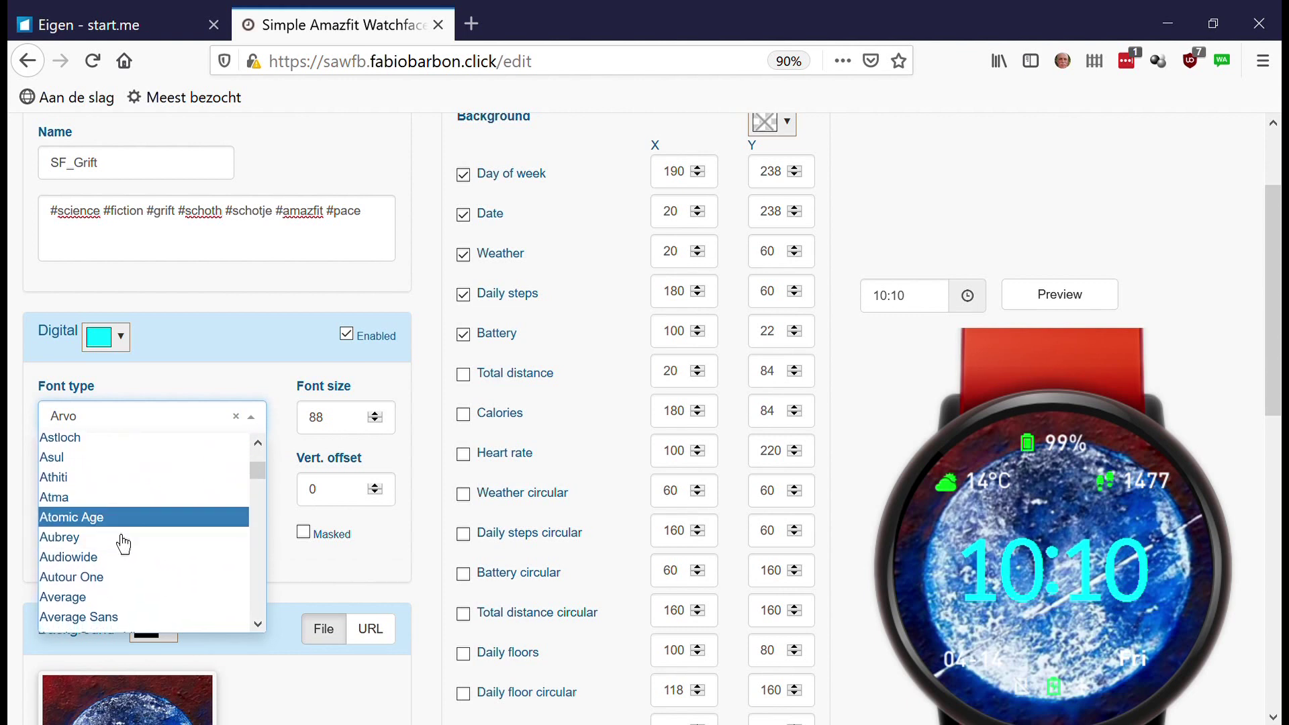
left_click(108, 521)
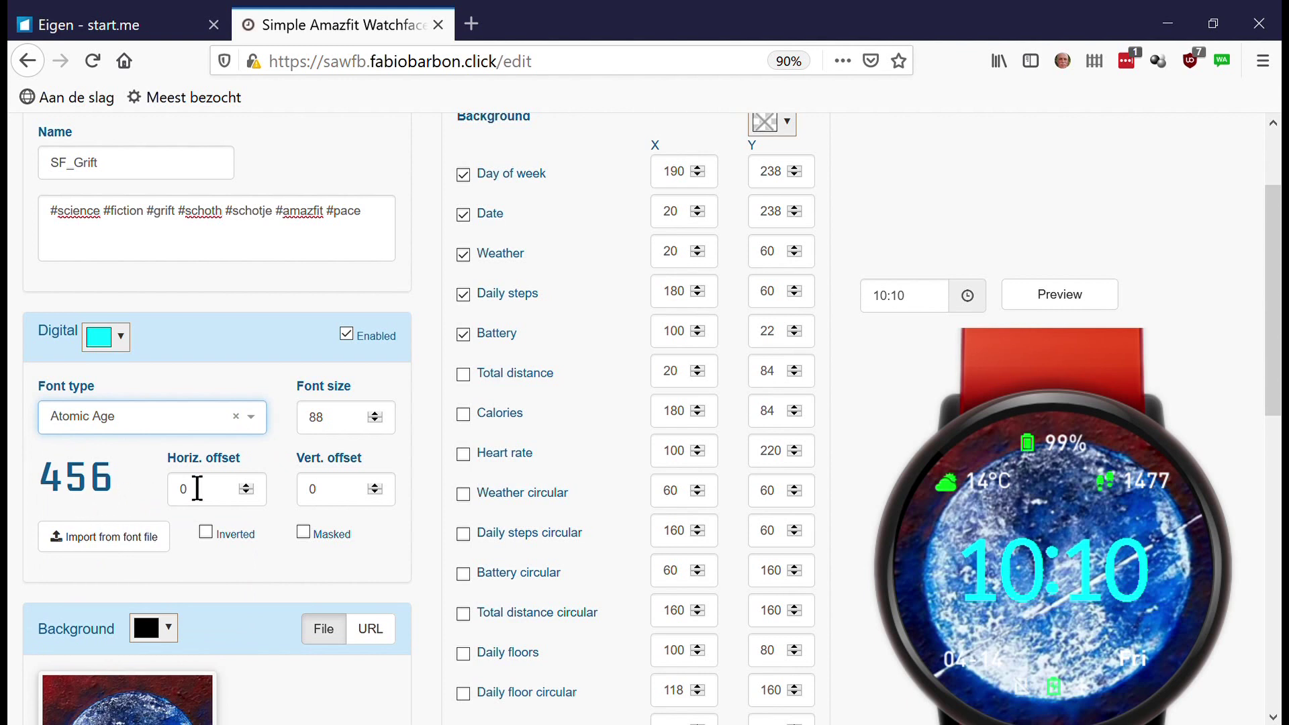
Try the Special Elite font for the digital clock and switch back to Atomic Age
left_click(145, 417)
scroll(156, 553, "down", 2)
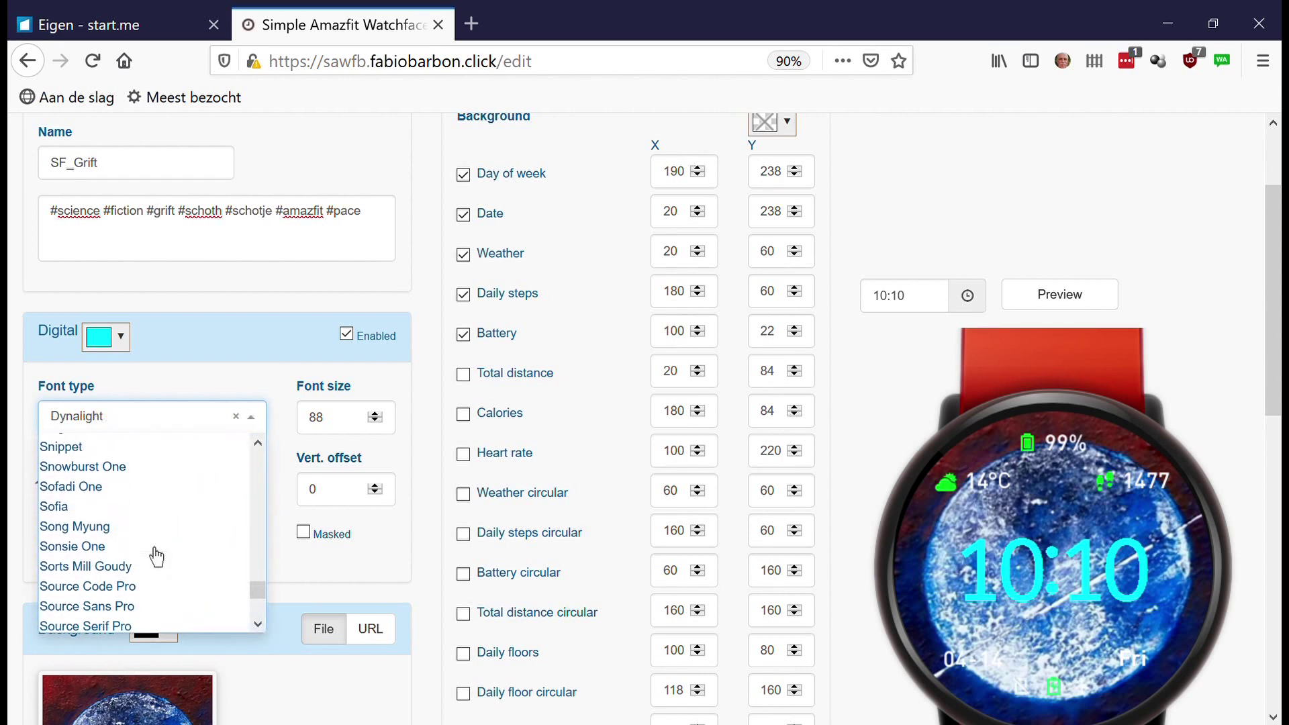
scroll(156, 557, "down", 3)
left_click(132, 493)
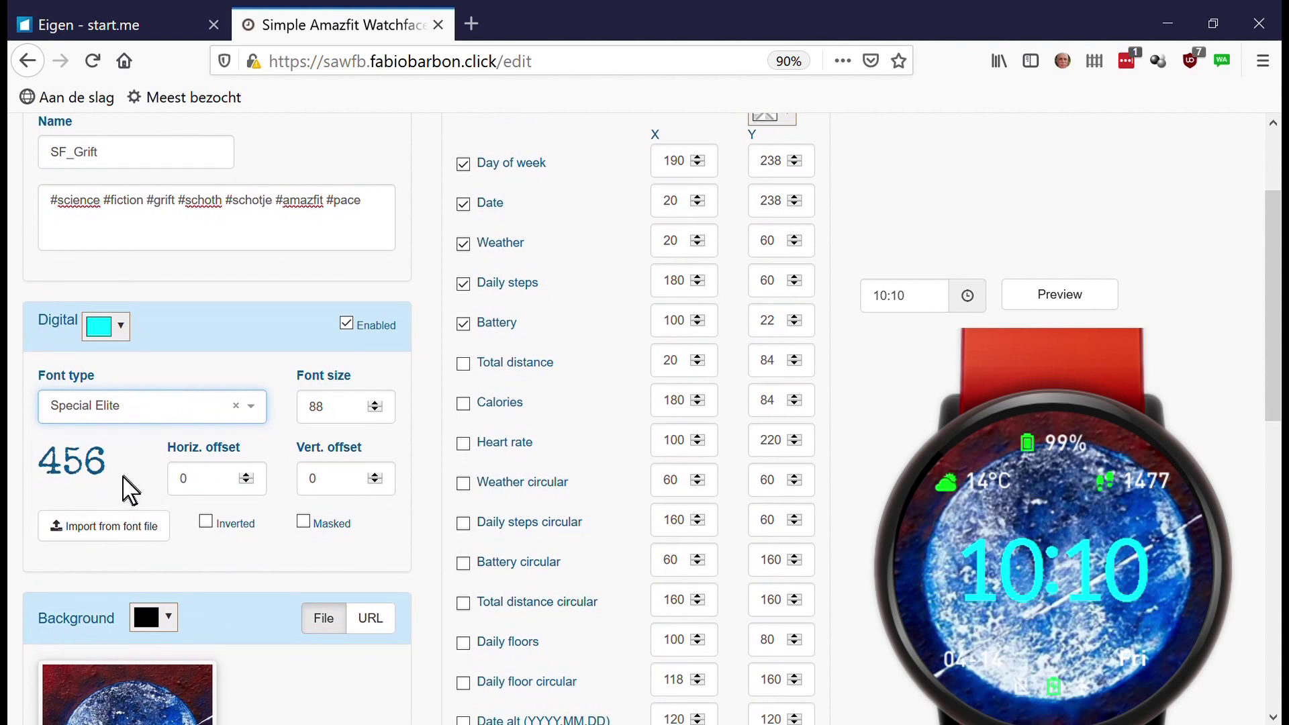
left_click(269, 430)
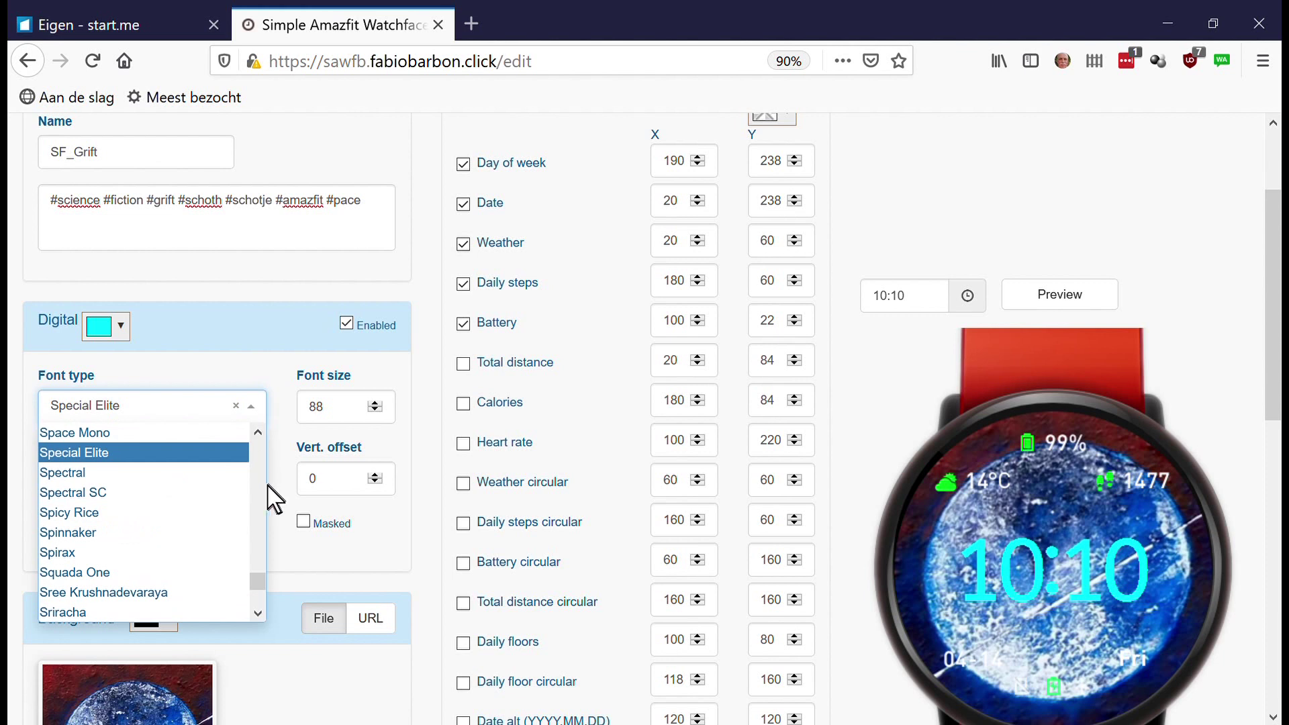
left_click_drag(259, 583, 259, 446)
scroll(179, 553, "down", 10)
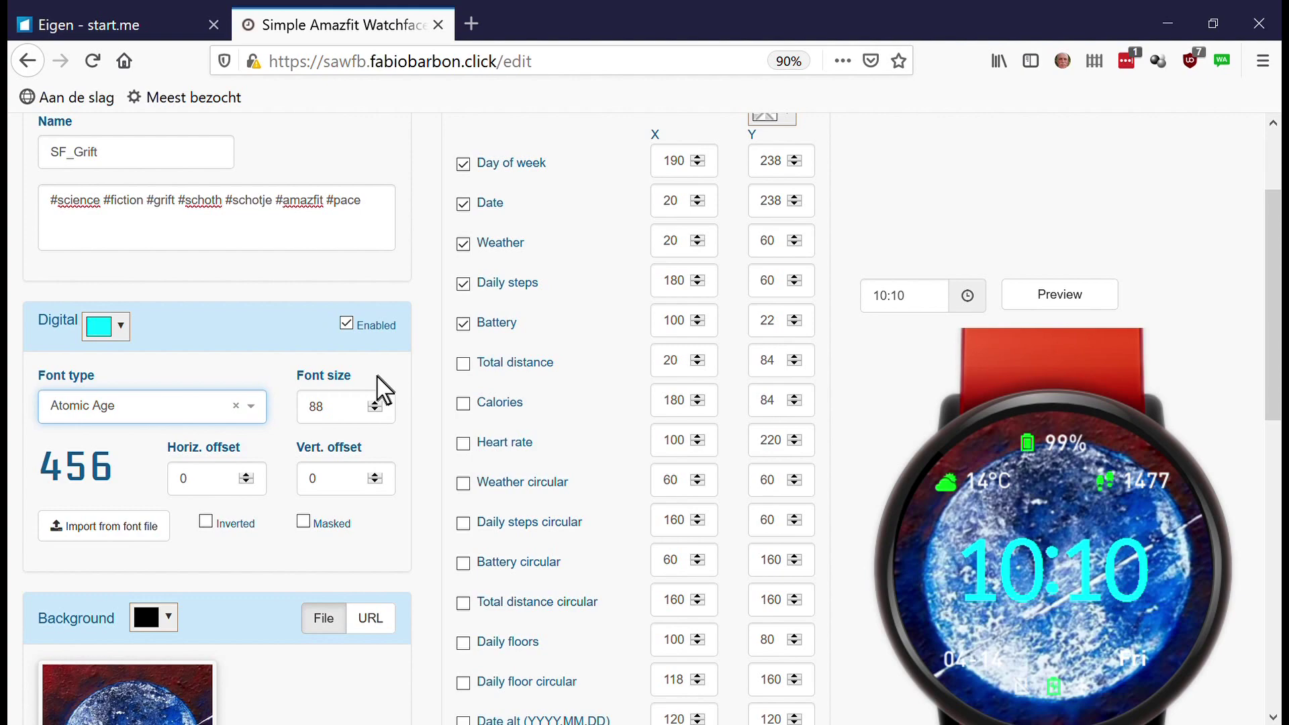
Set the digital clock's colour to the slightly toned-down yellow #f4f40c and preview the watchface
left_click(130, 342)
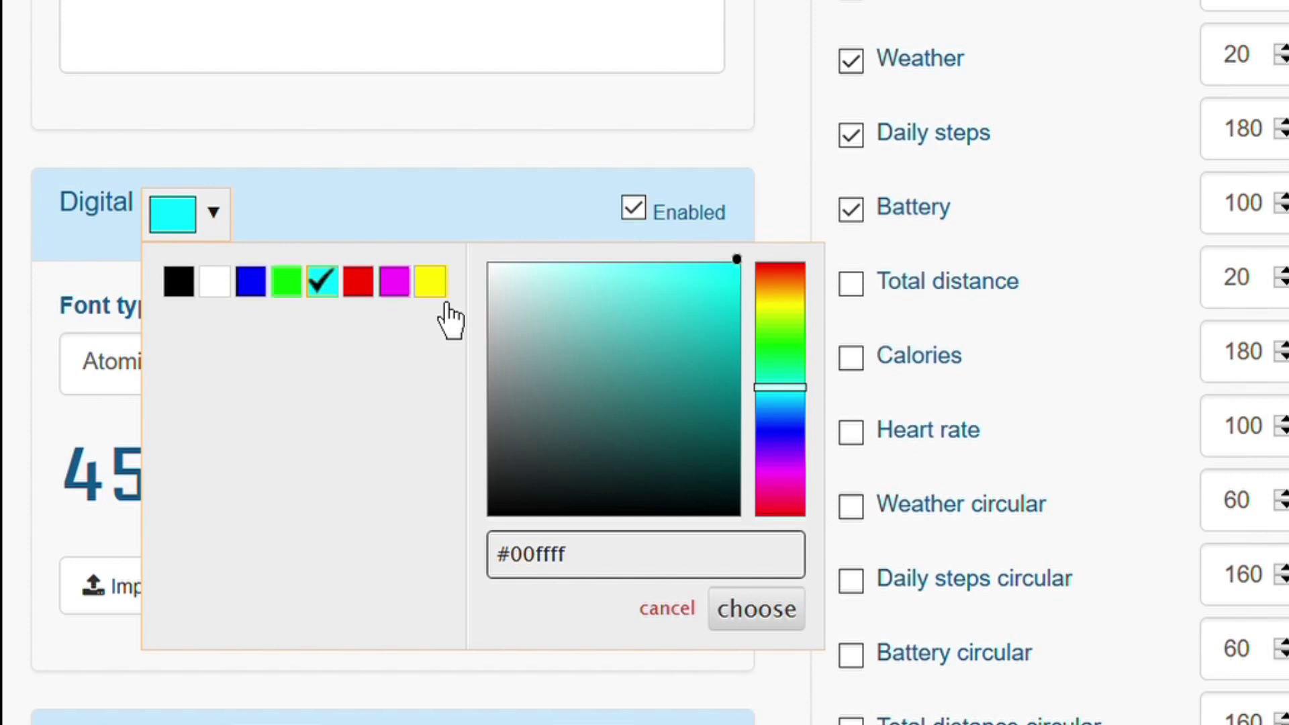
left_click(442, 295)
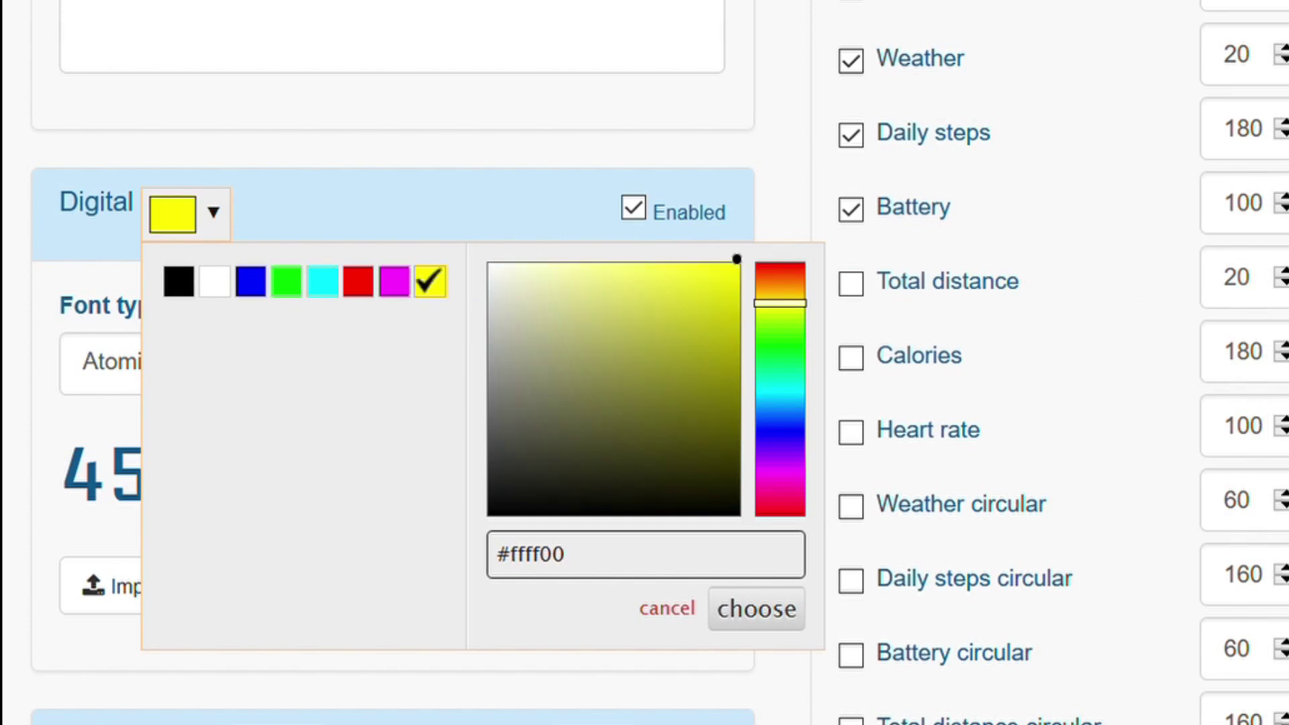
left_click(725, 270)
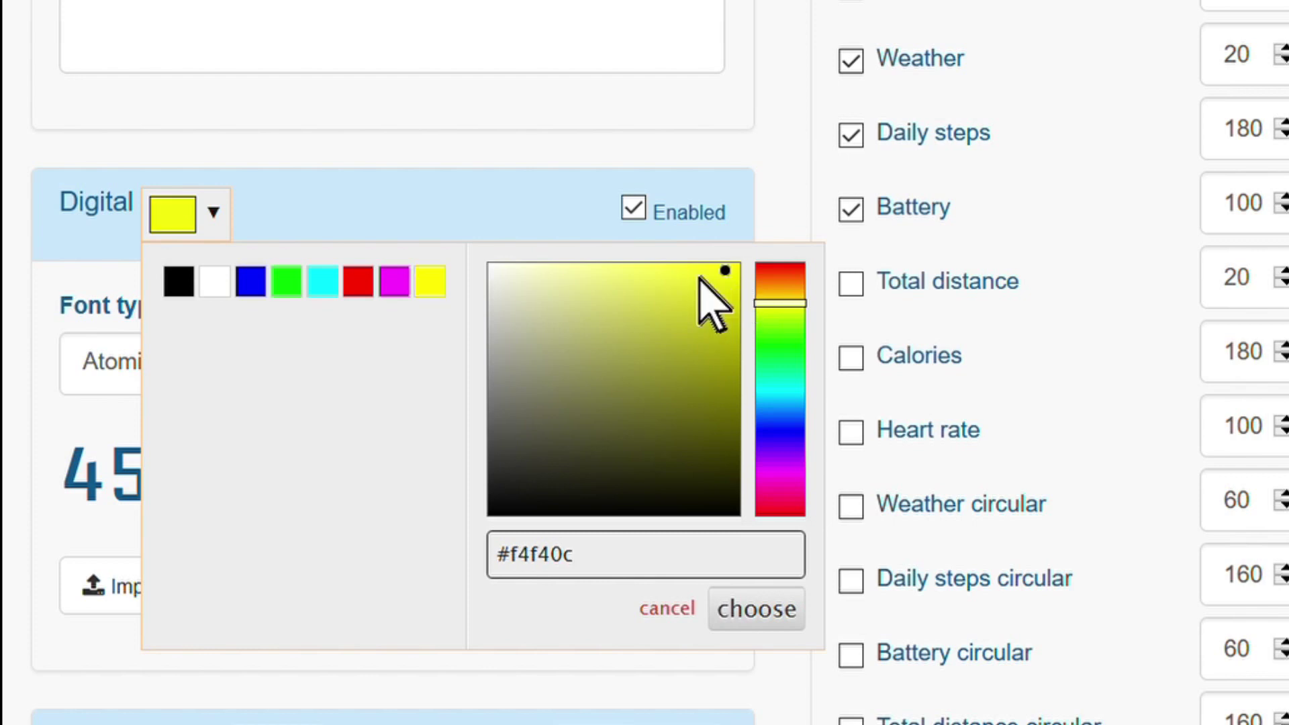
left_click(782, 627)
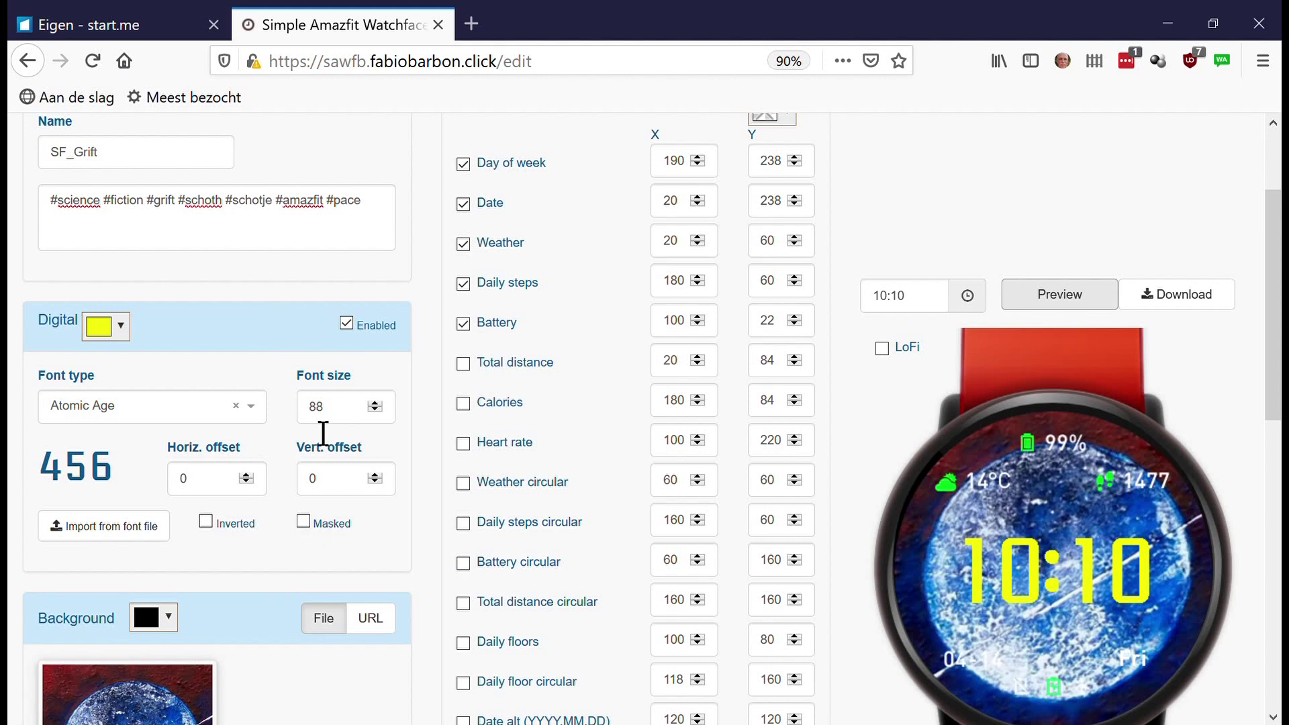
Try digital clock font sizes of 138, 120 and 108, previewing each one on the watch
left_click(375, 403)
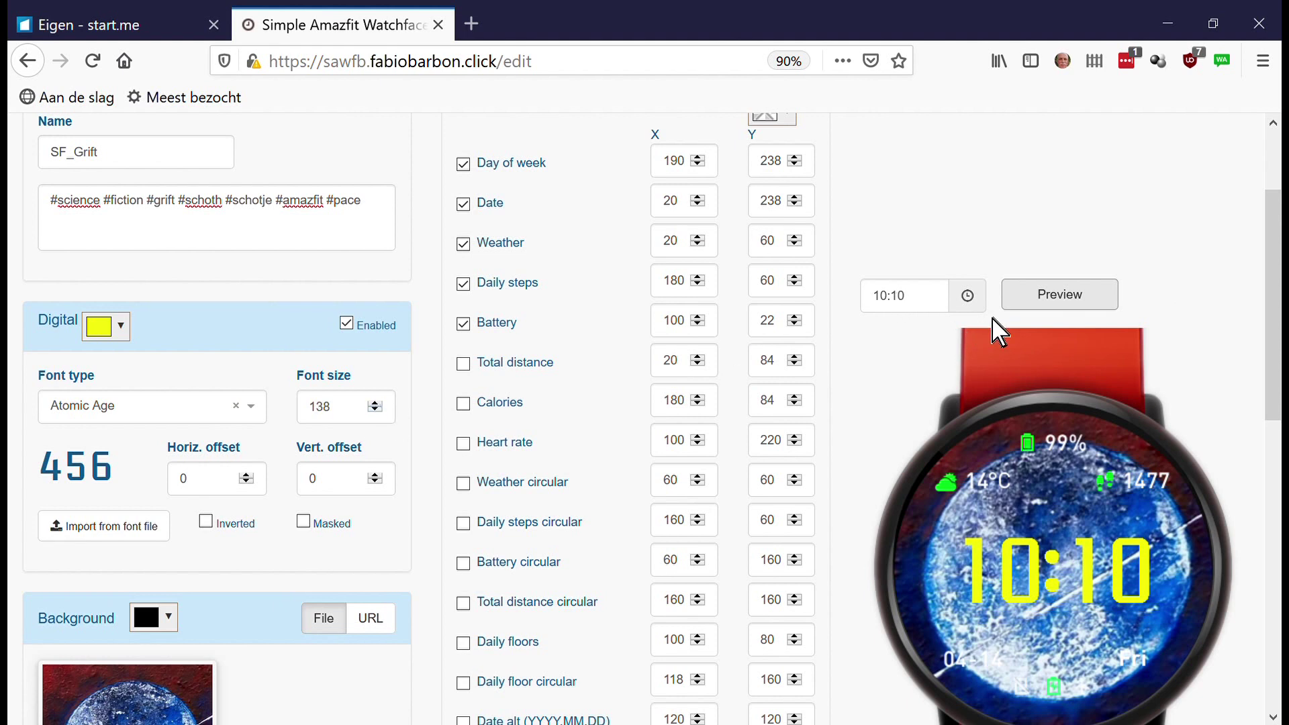
left_click(1051, 306)
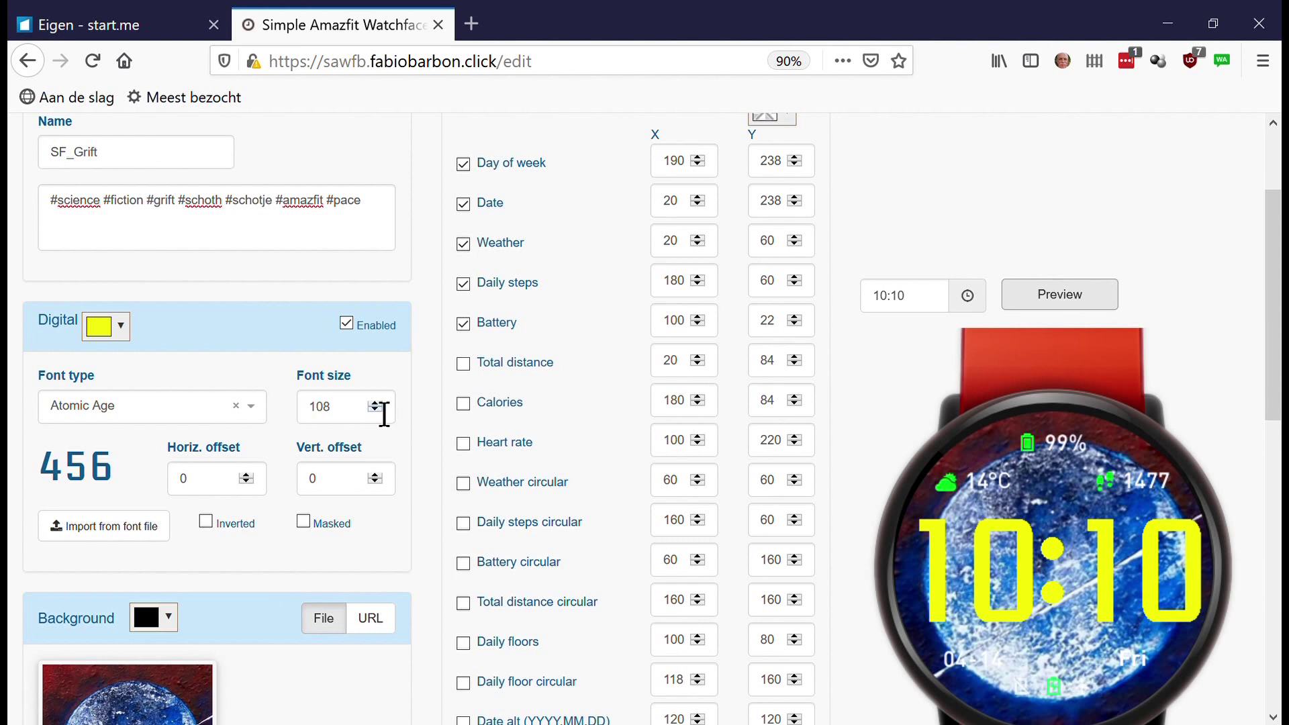
left_click(390, 414)
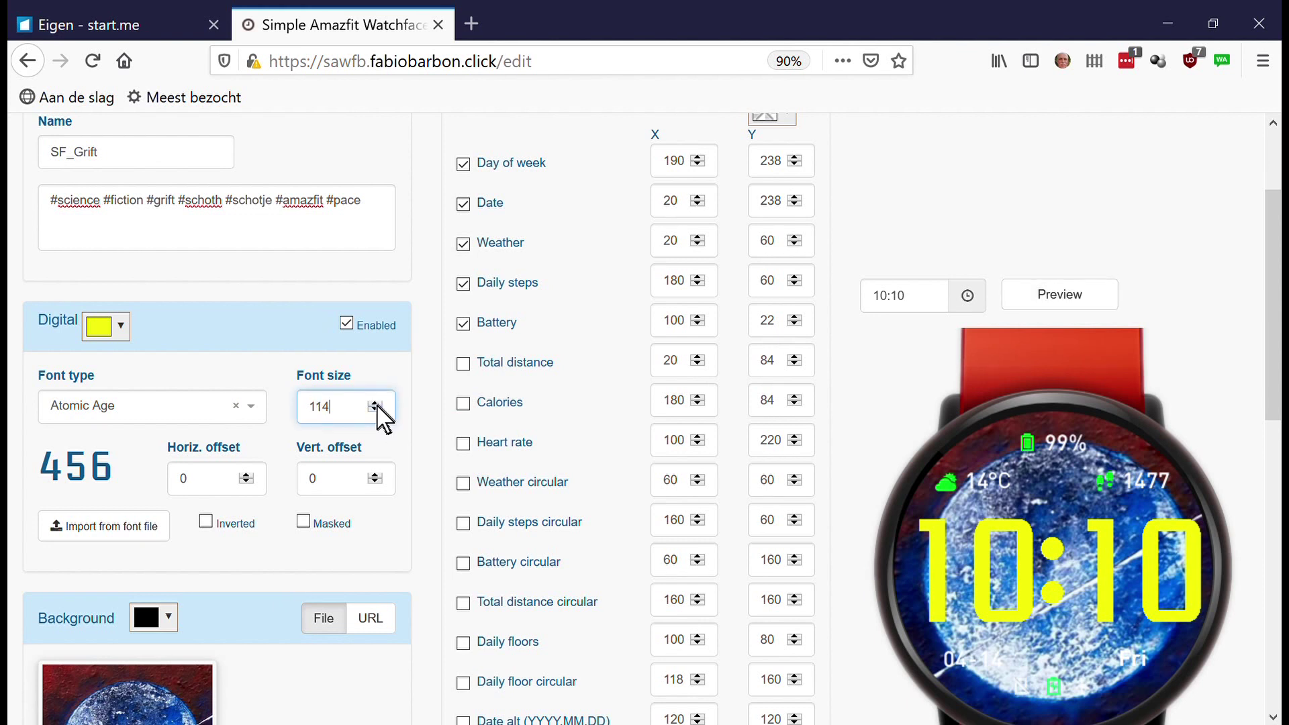
left_click(1051, 301)
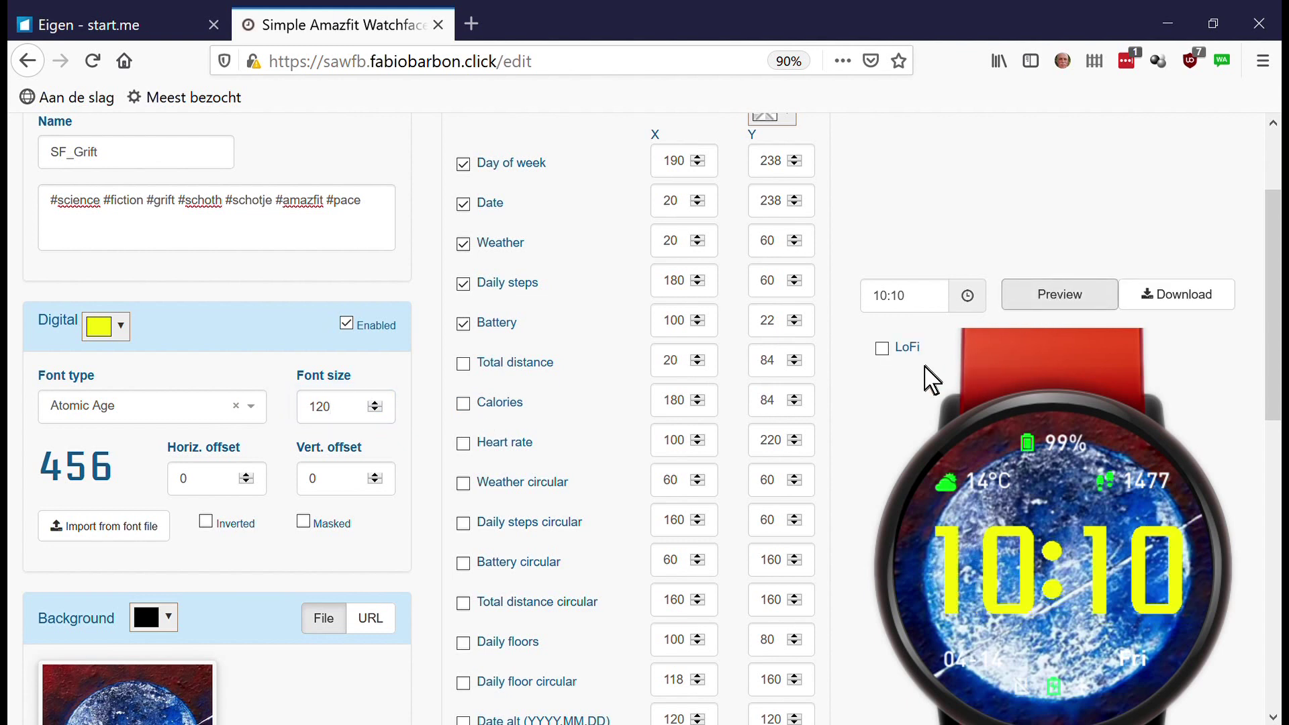
left_click(375, 410)
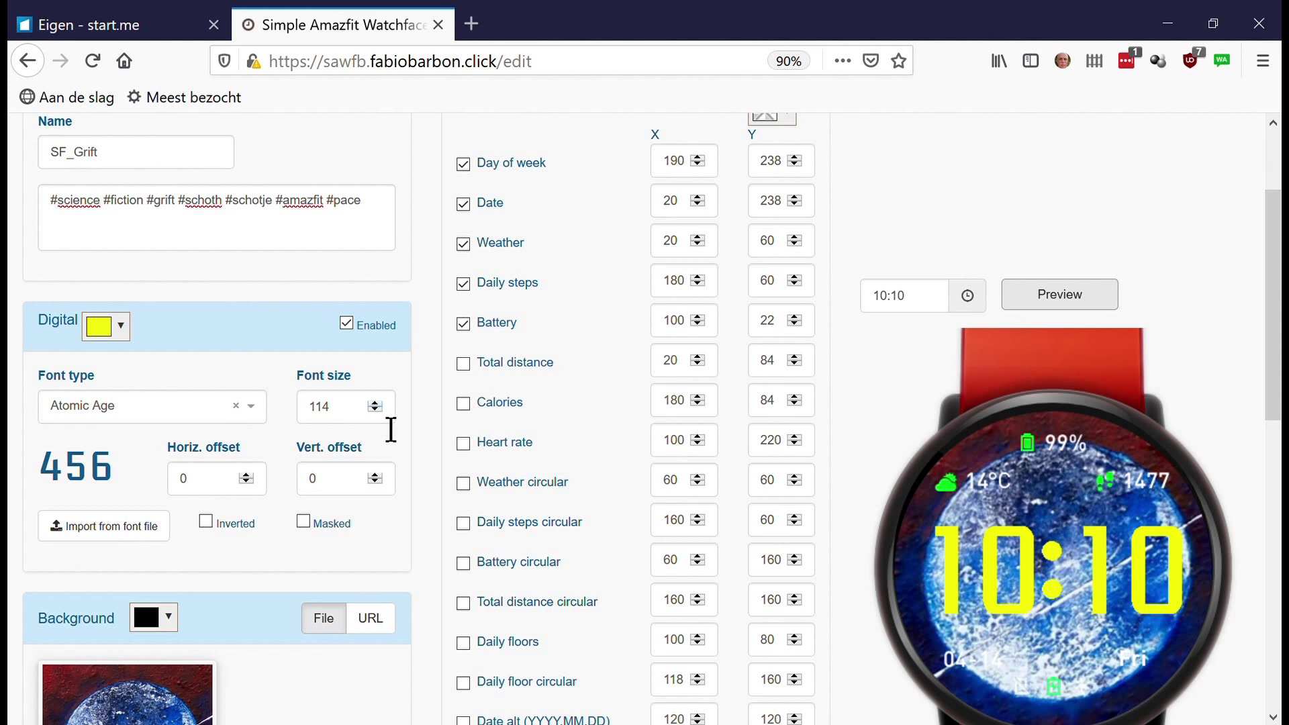
left_click(376, 410)
left_click(1067, 307)
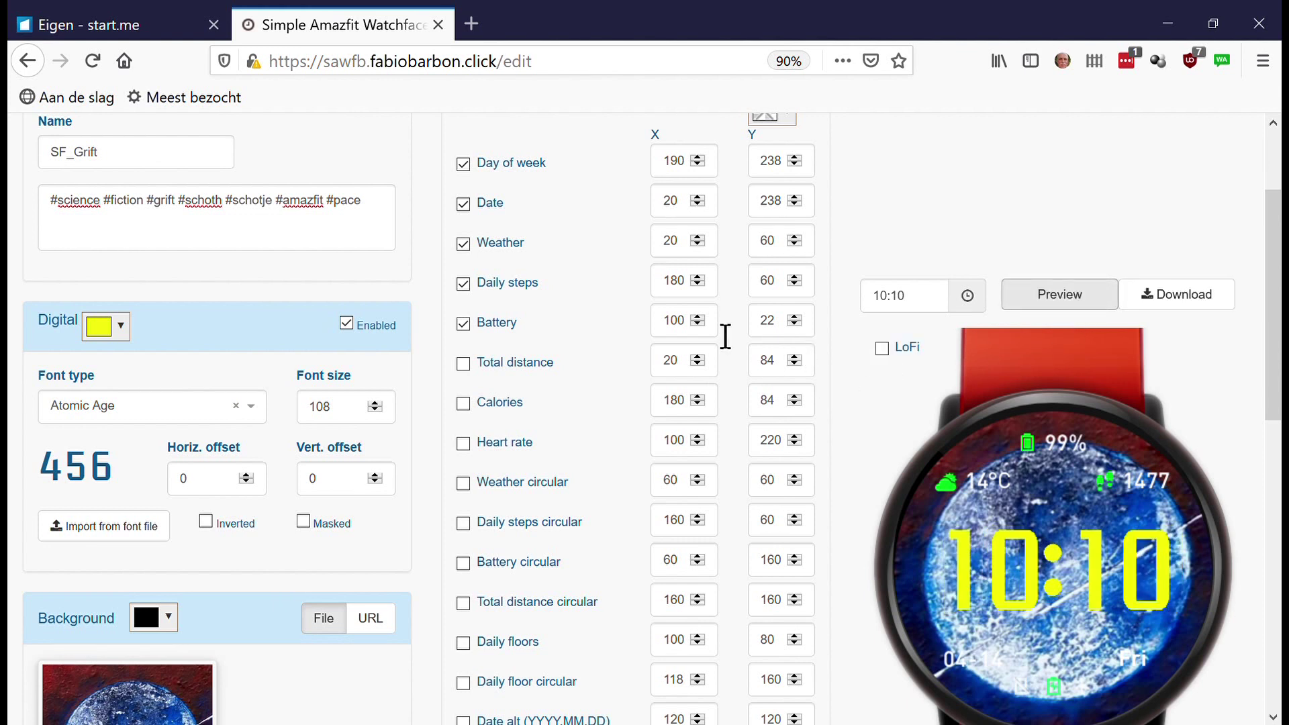
Set the digital clock's font size to 102 and preview the watchface
left_click(376, 410)
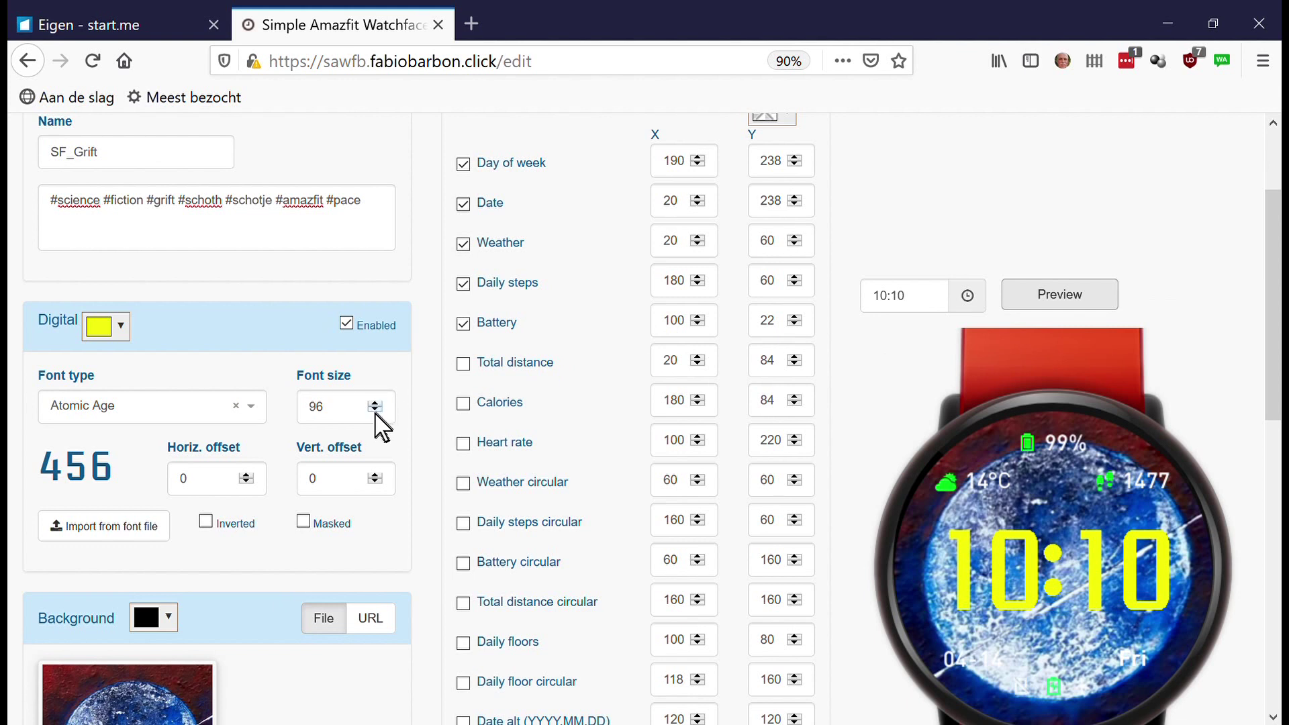
left_click(375, 404)
left_click(1047, 305)
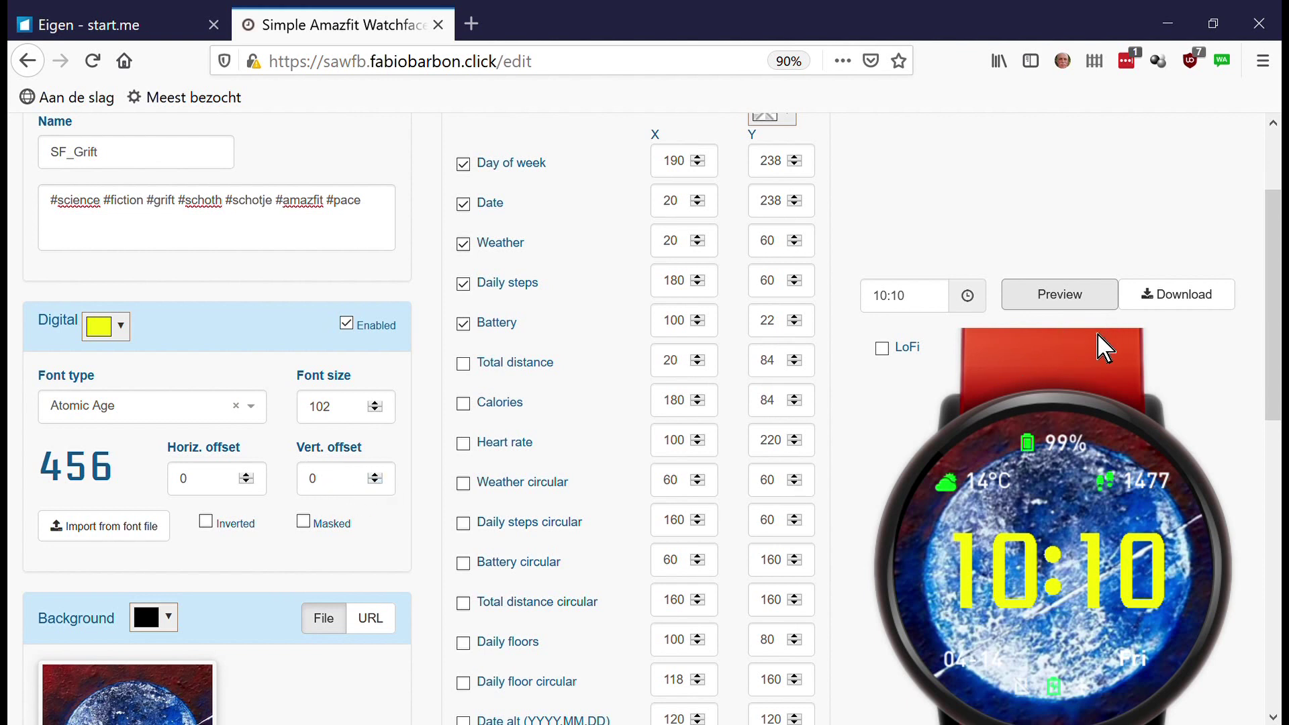
scroll(329, 417, "down", 3)
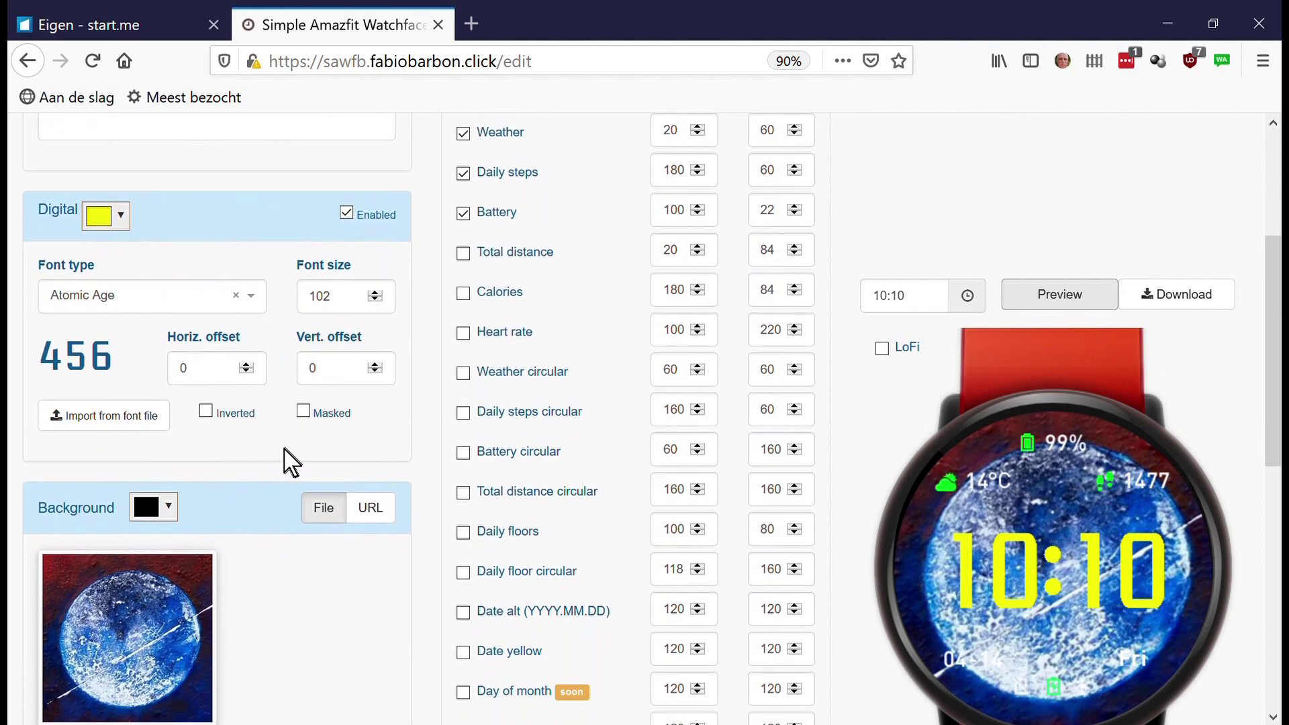
scroll(316, 447, "down", 3)
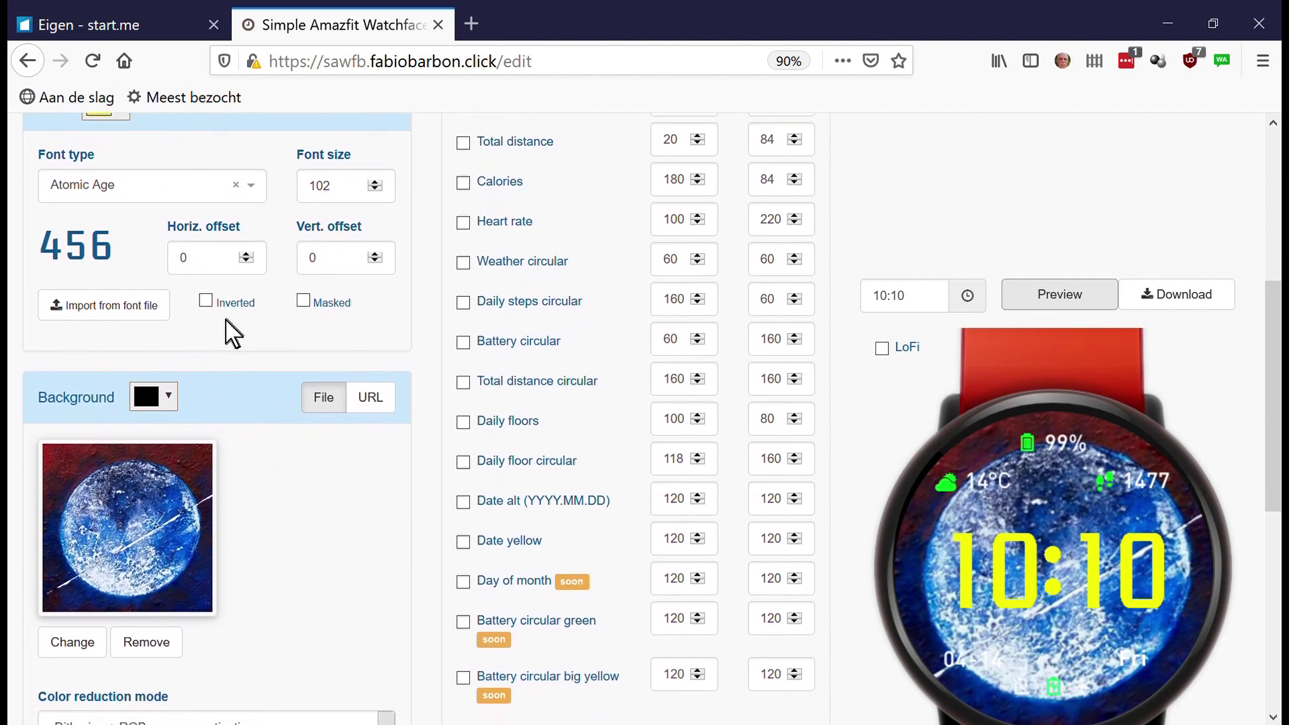
Try hour12.png as the hour hand of the analog clock
scroll(215, 323, "down", 3)
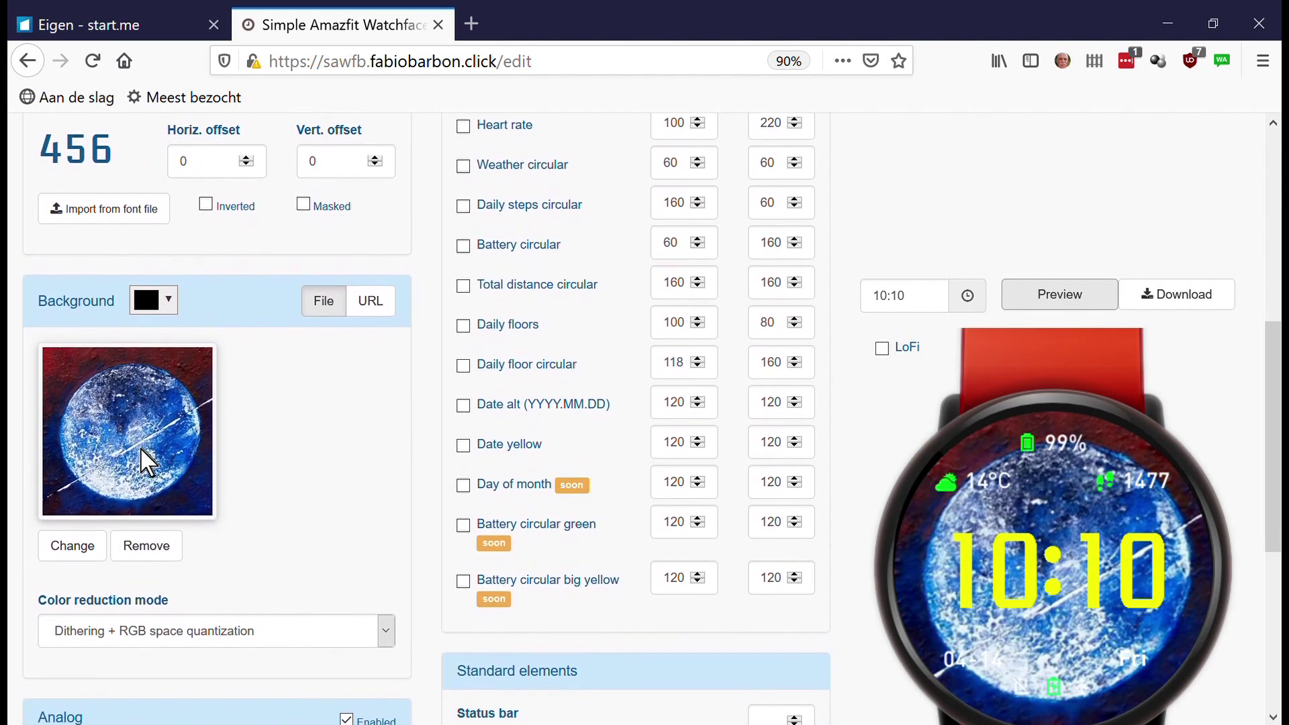
scroll(310, 450, "down", 1)
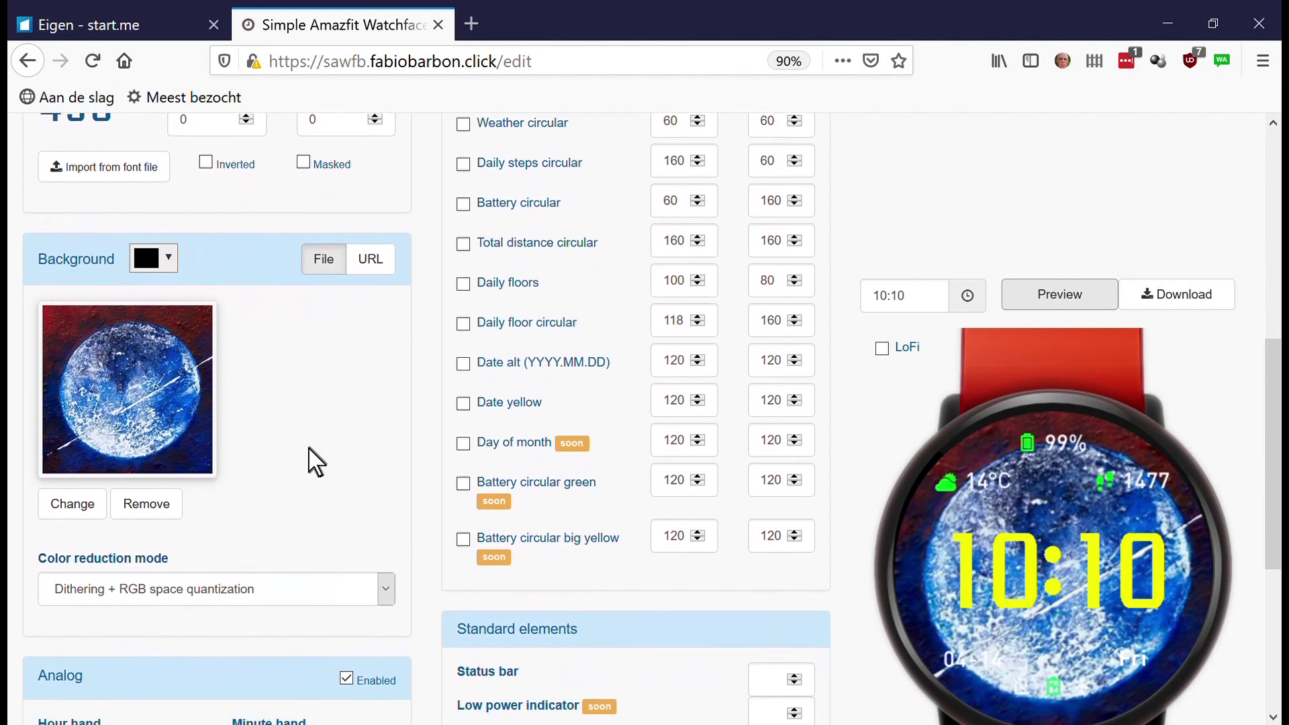
scroll(316, 462, "down", 5)
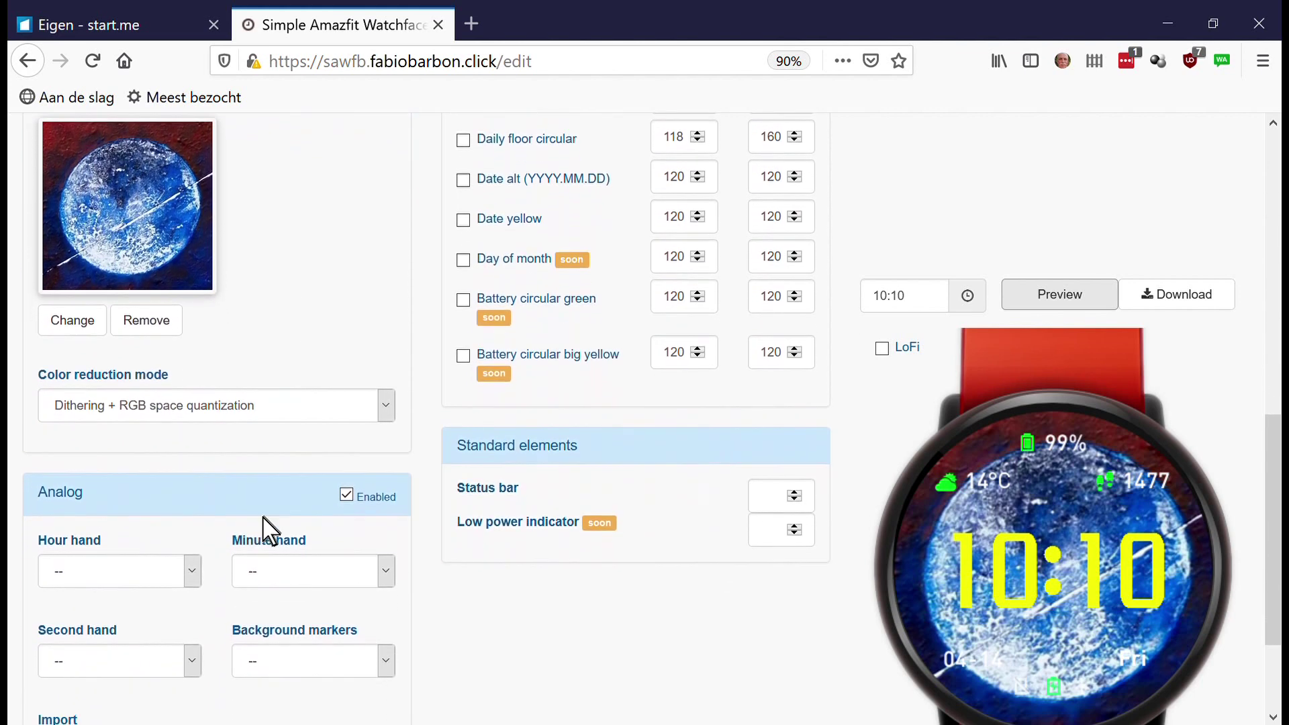
scroll(281, 517, "down", 2)
scroll(189, 500, "down", 1)
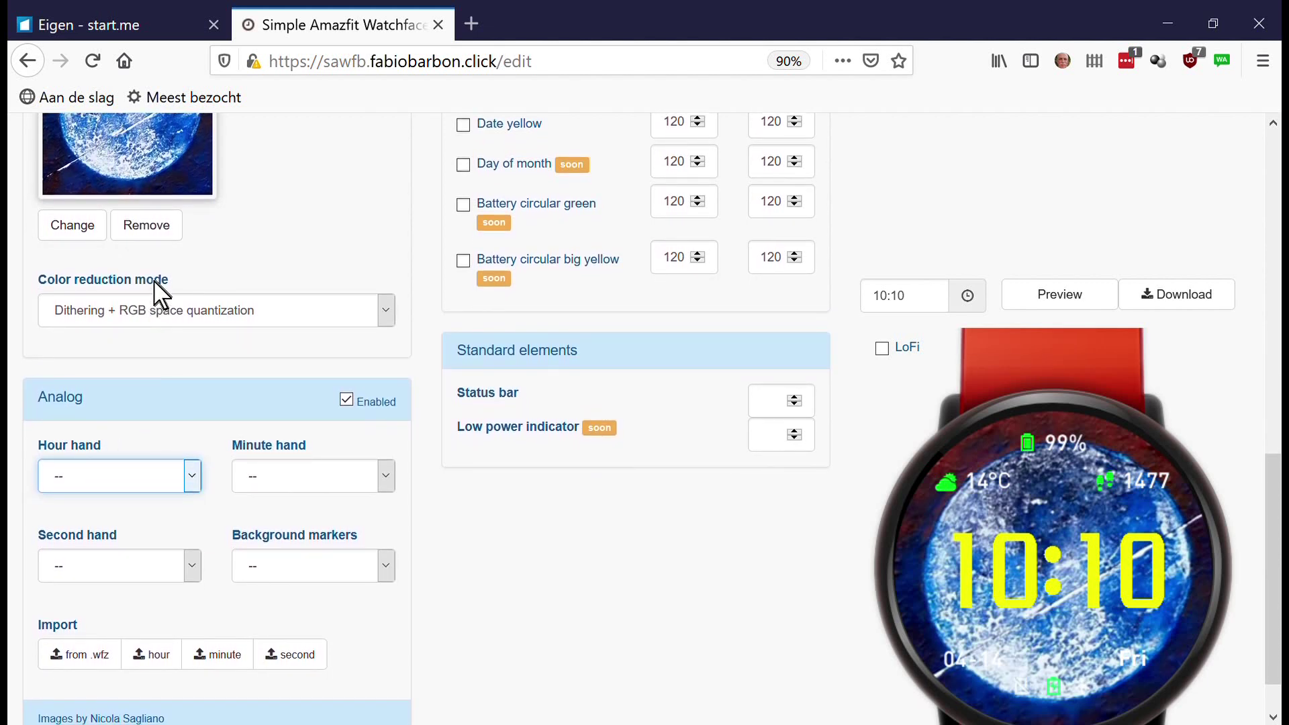
key("Down")
key("Down")
key("Down")
key("Down")
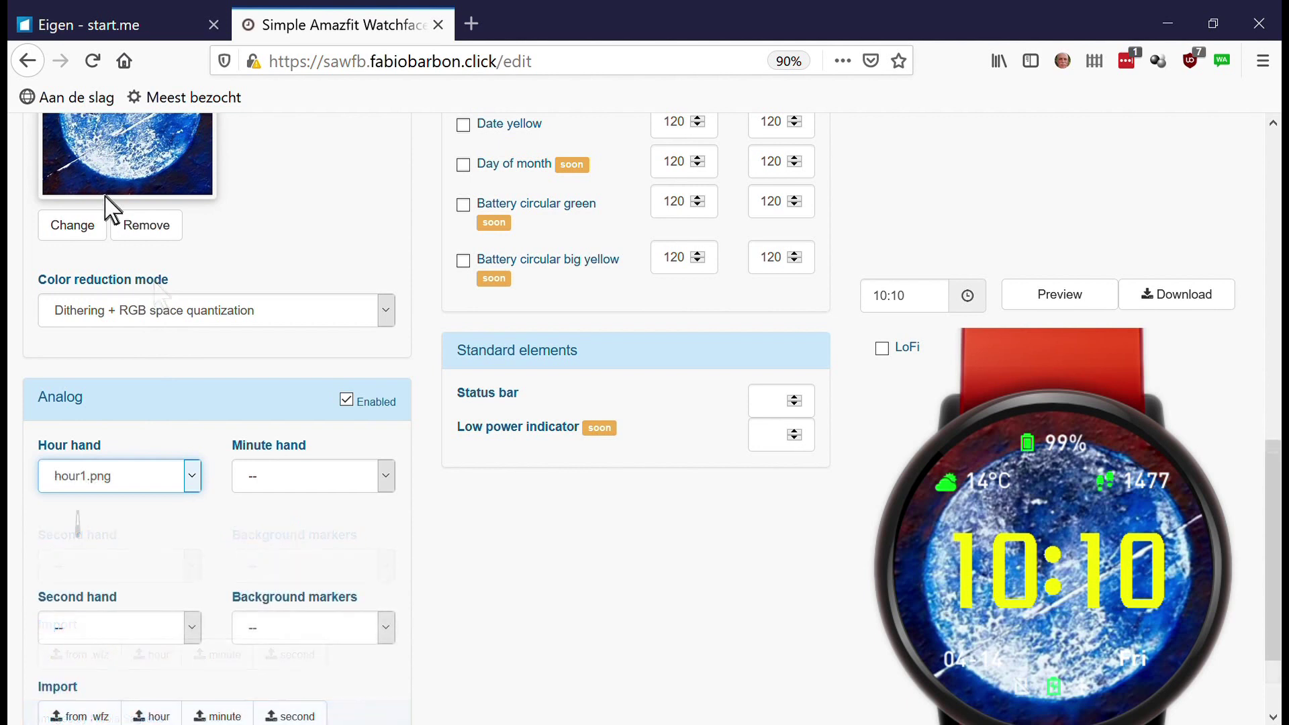
Try minute12.png as the minute hand and second12.png as the second hand, and preview the watchface
left_click(386, 475)
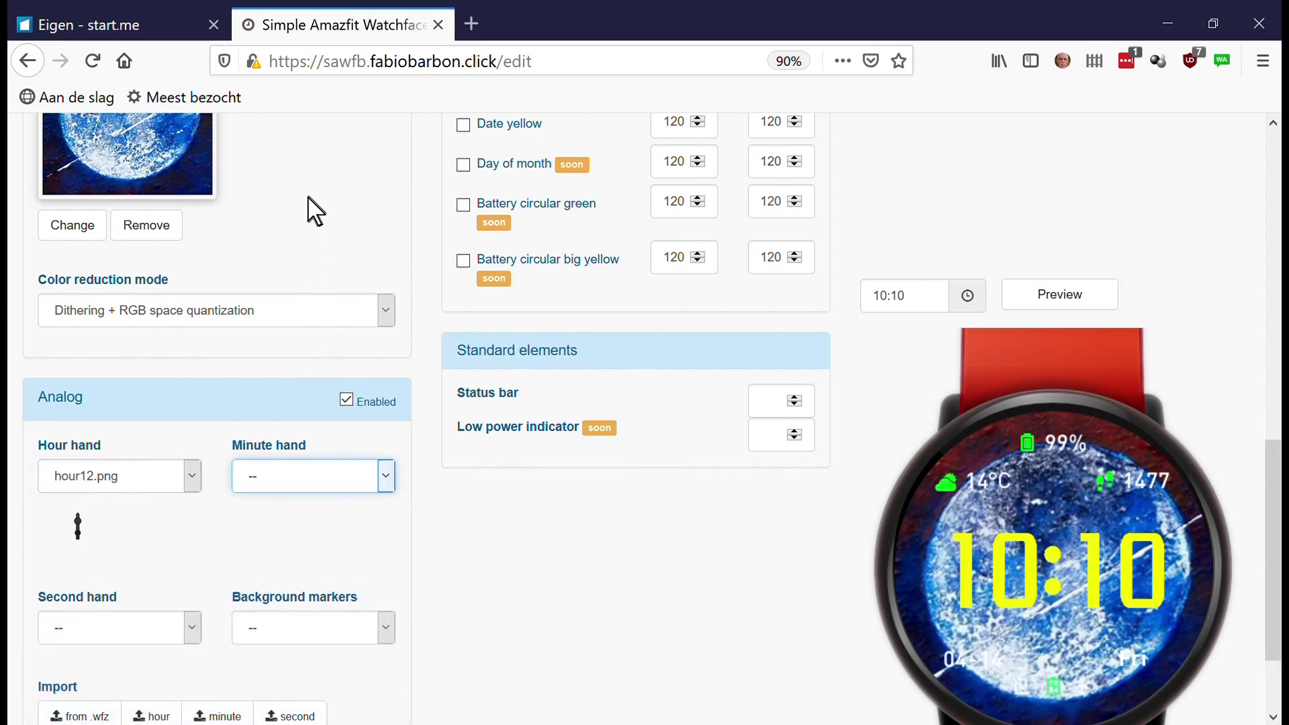
key("Down")
left_click(191, 637)
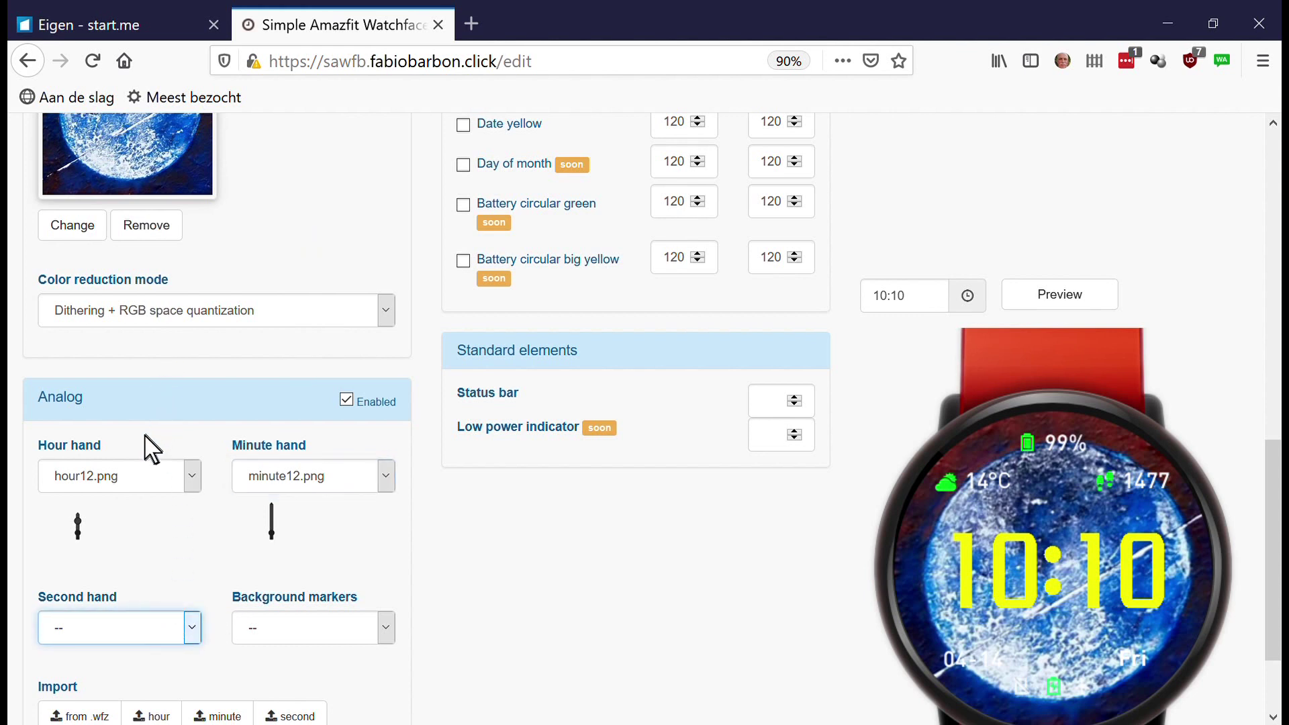
key("Down")
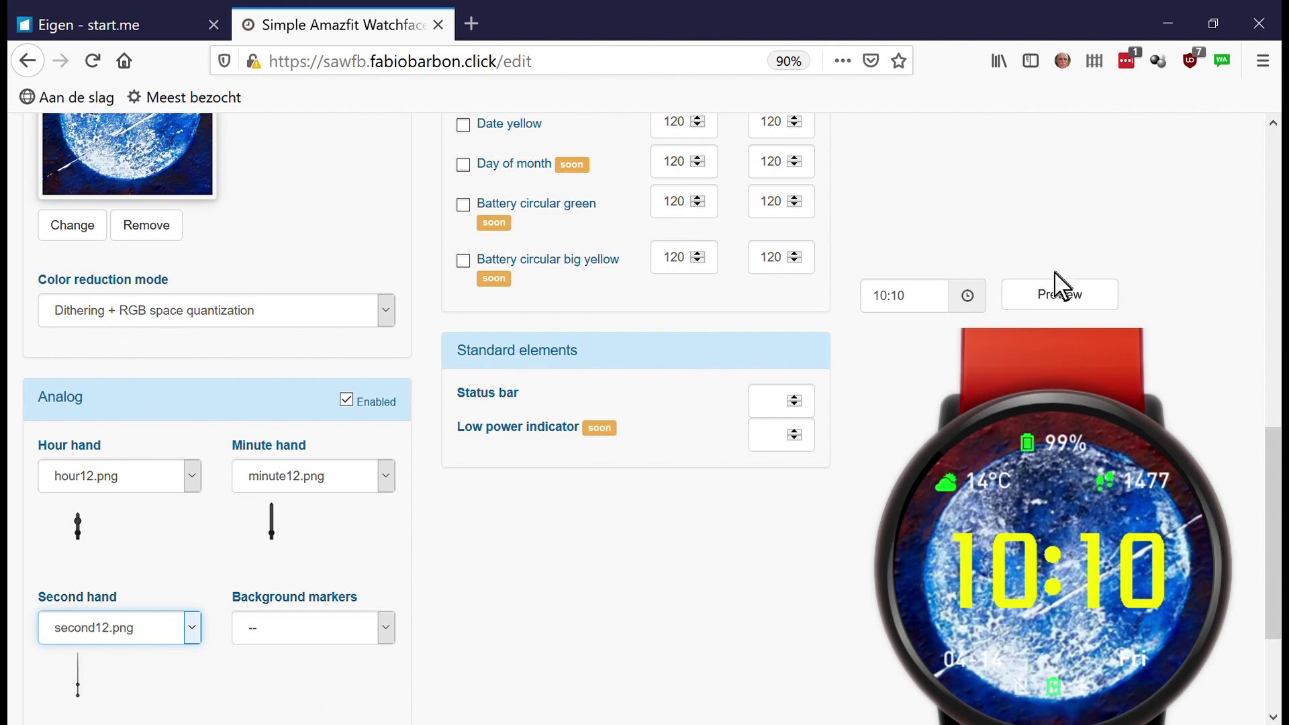
left_click(1071, 308)
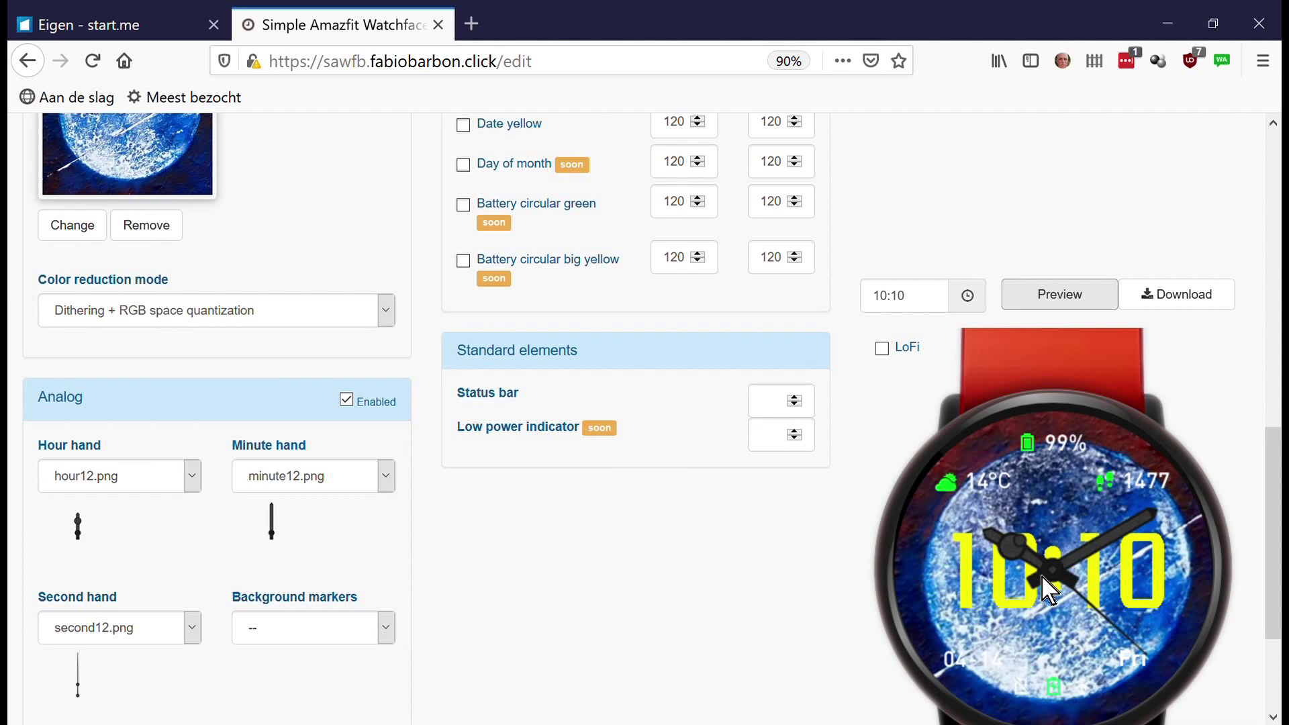
Disable the analog clock on the watchface
left_click(348, 401)
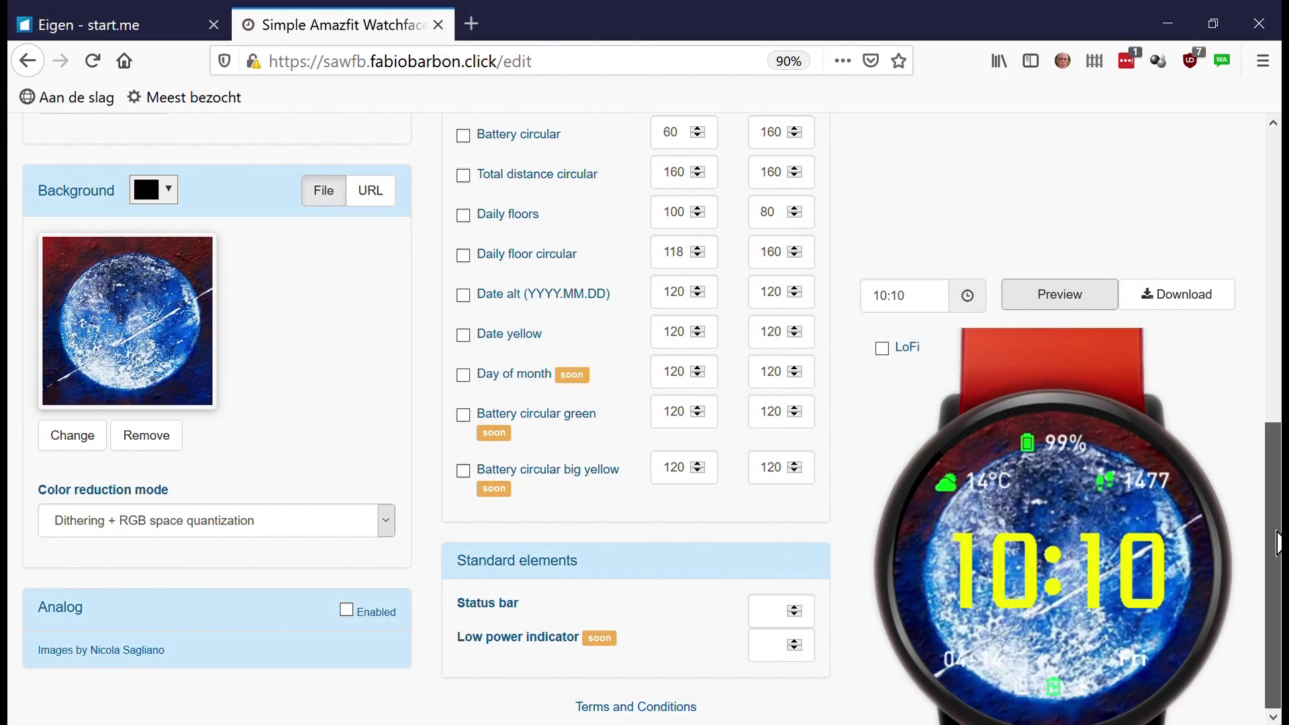
scroll(847, 440, "up", 7)
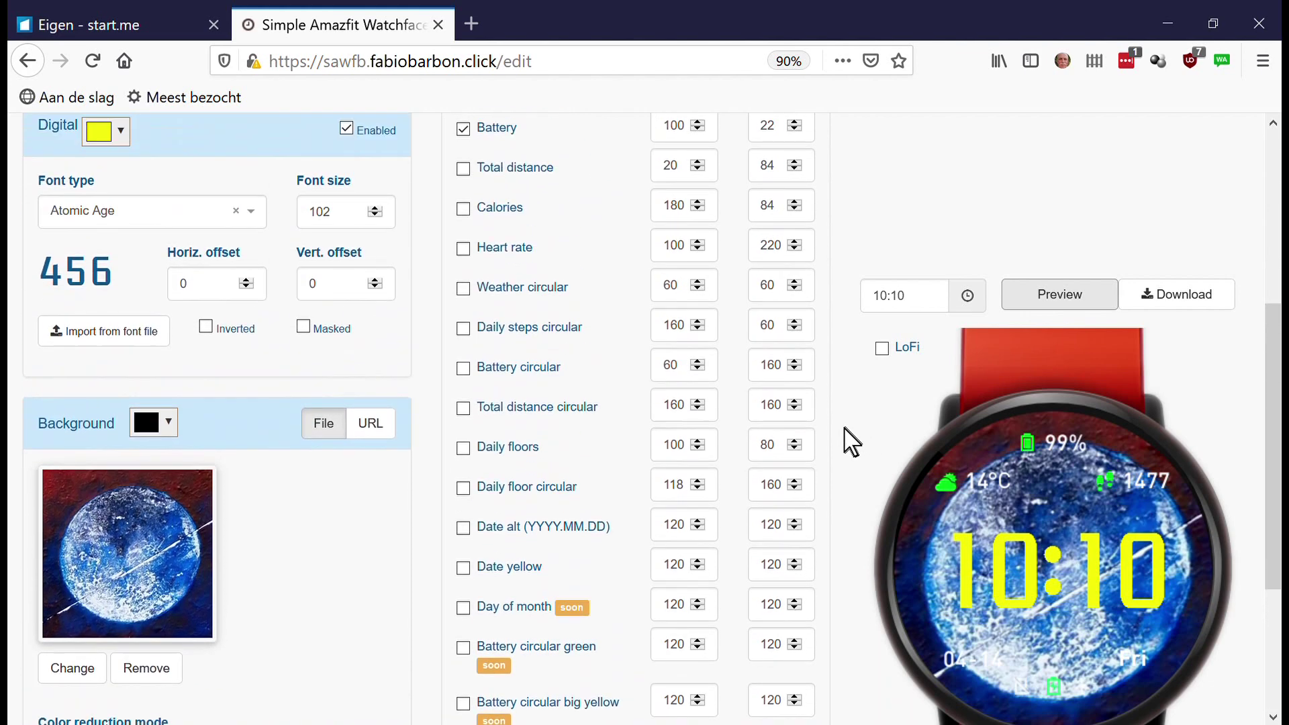
scroll(847, 440, "up", 1)
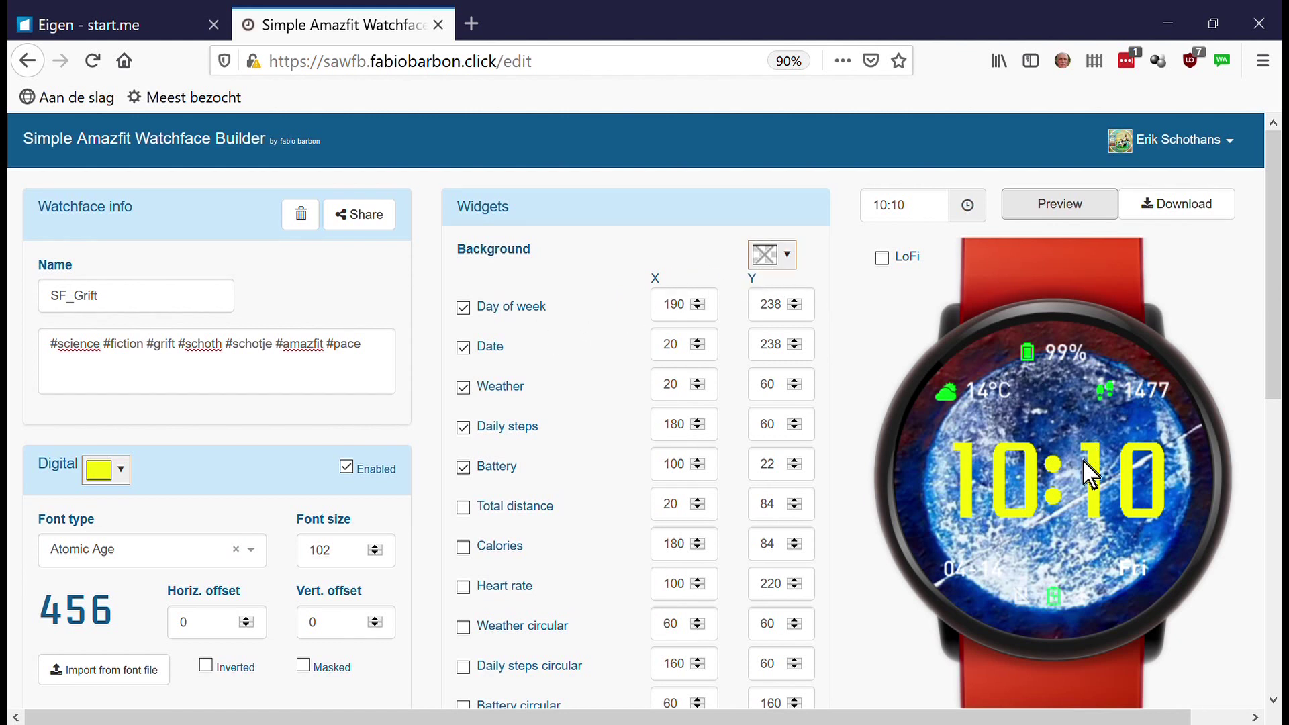
Turn off the Day of week and Date widgets, previewing the watchface after each change
left_click(463, 308)
left_click(1058, 299)
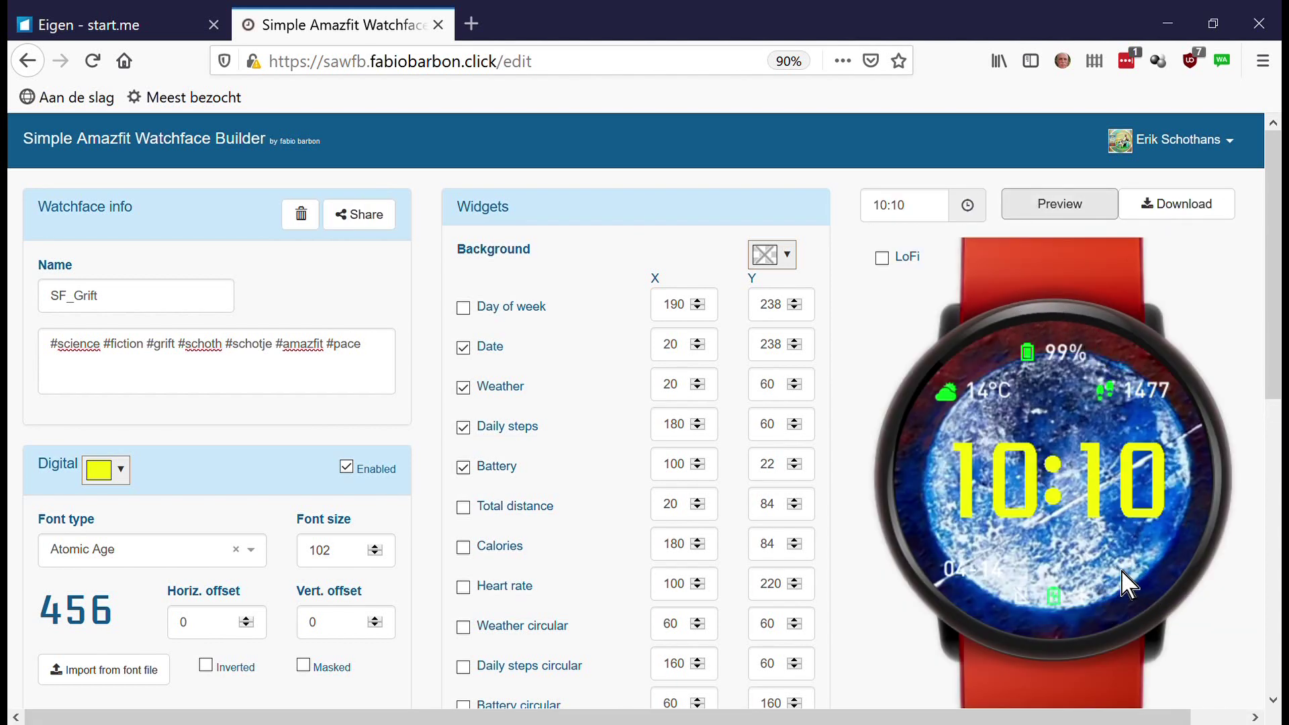
left_click(463, 348)
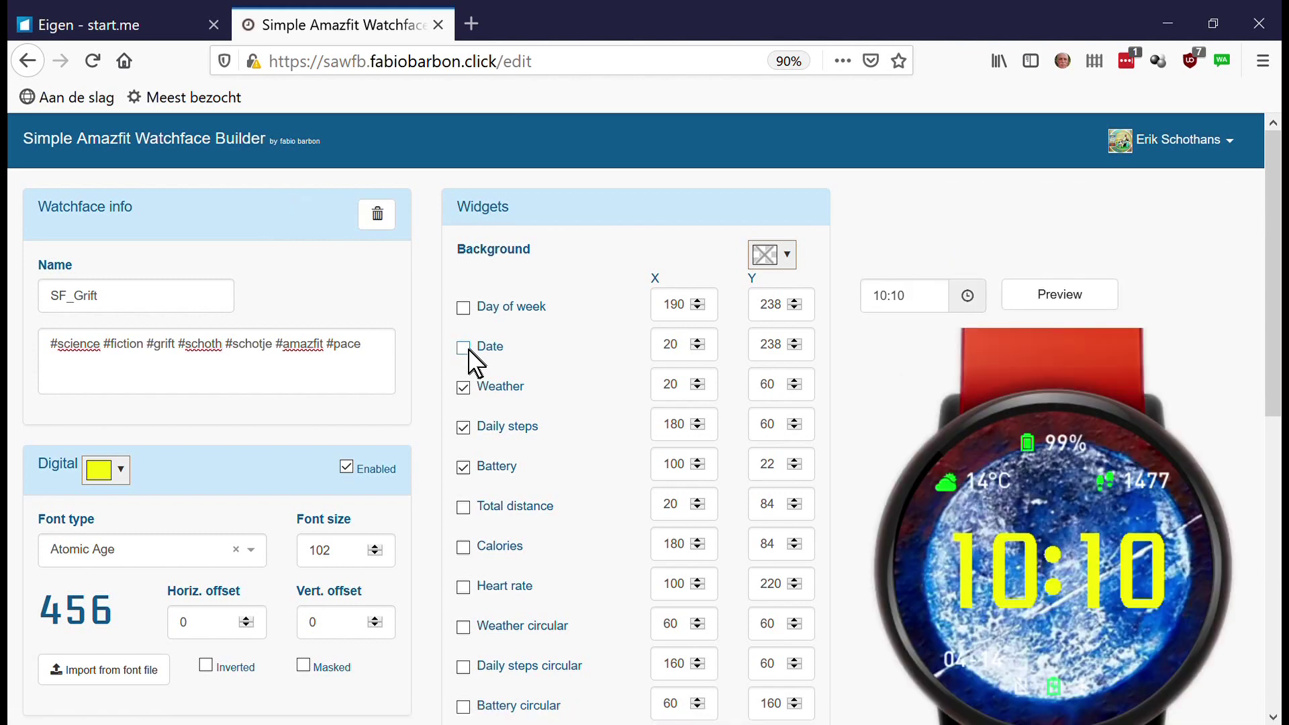
left_click(1054, 295)
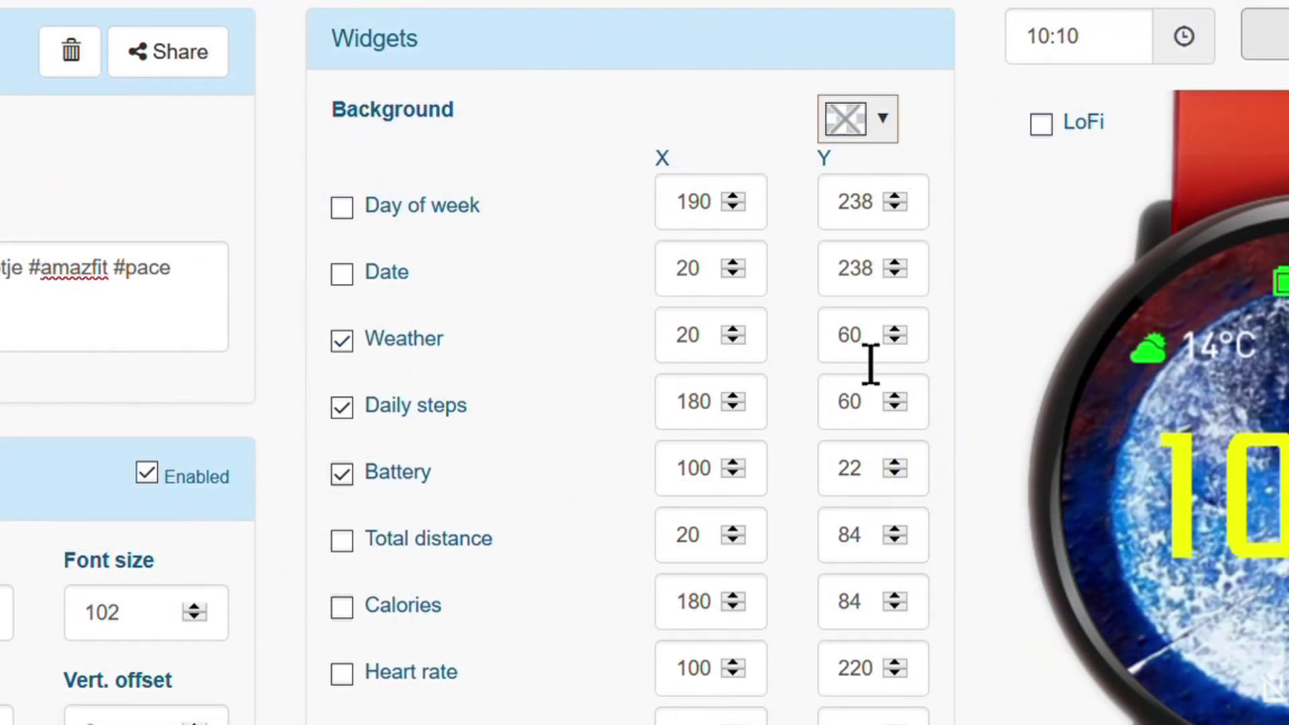
Replace the Weather widget with the Heart rate widget at X 20, Y 60, and preview the watchface
left_click(342, 341)
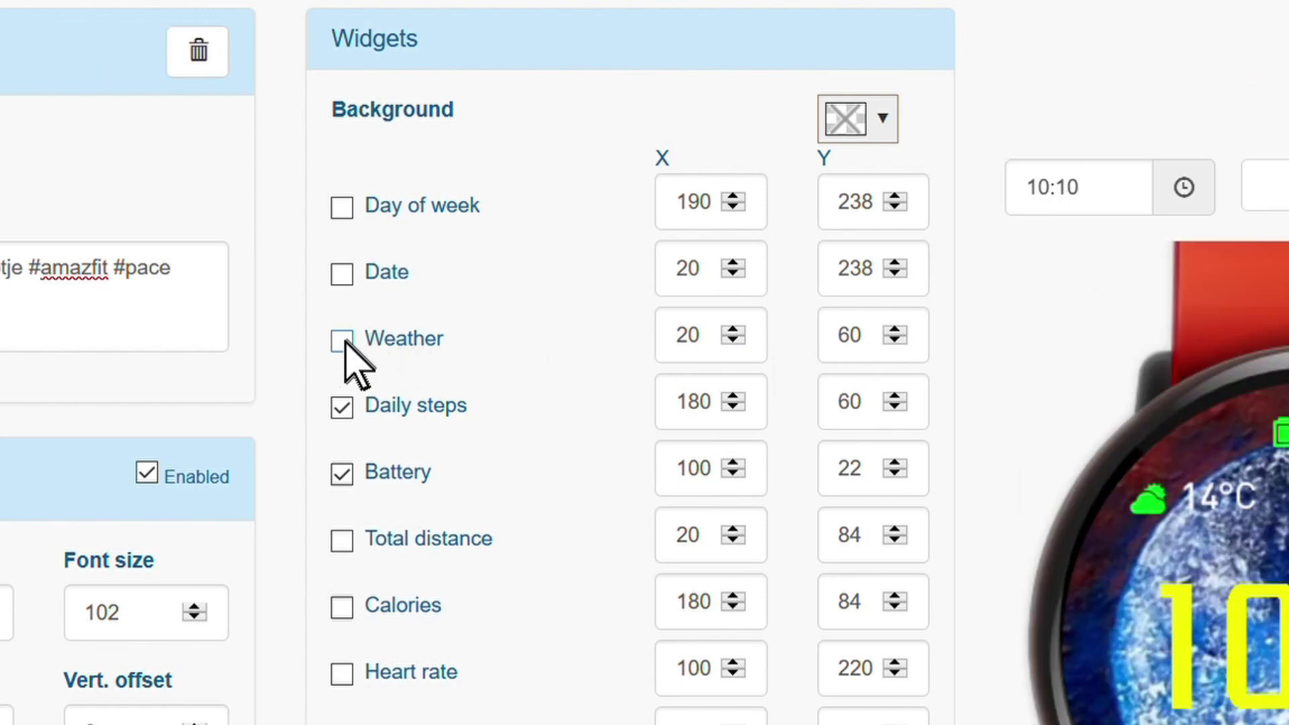
left_click(342, 674)
left_click_drag(739, 692, 608, 705)
type("20")
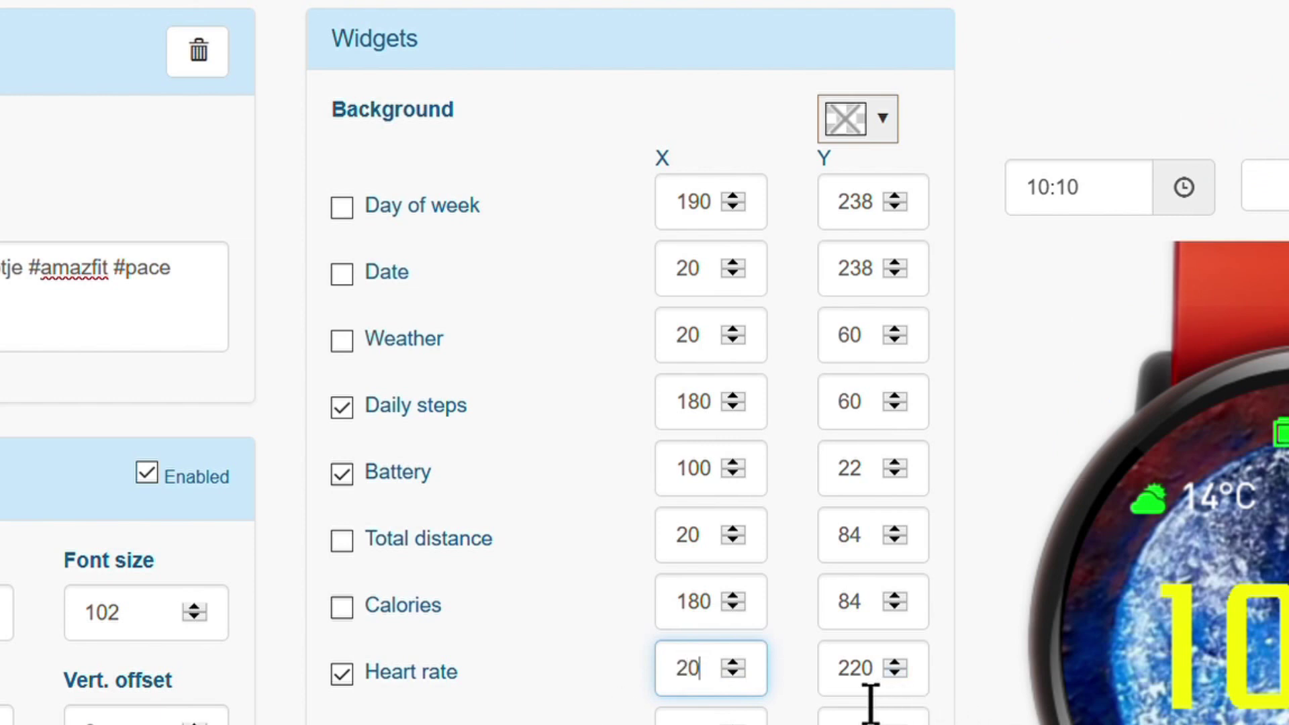
key("Tab")
type("60")
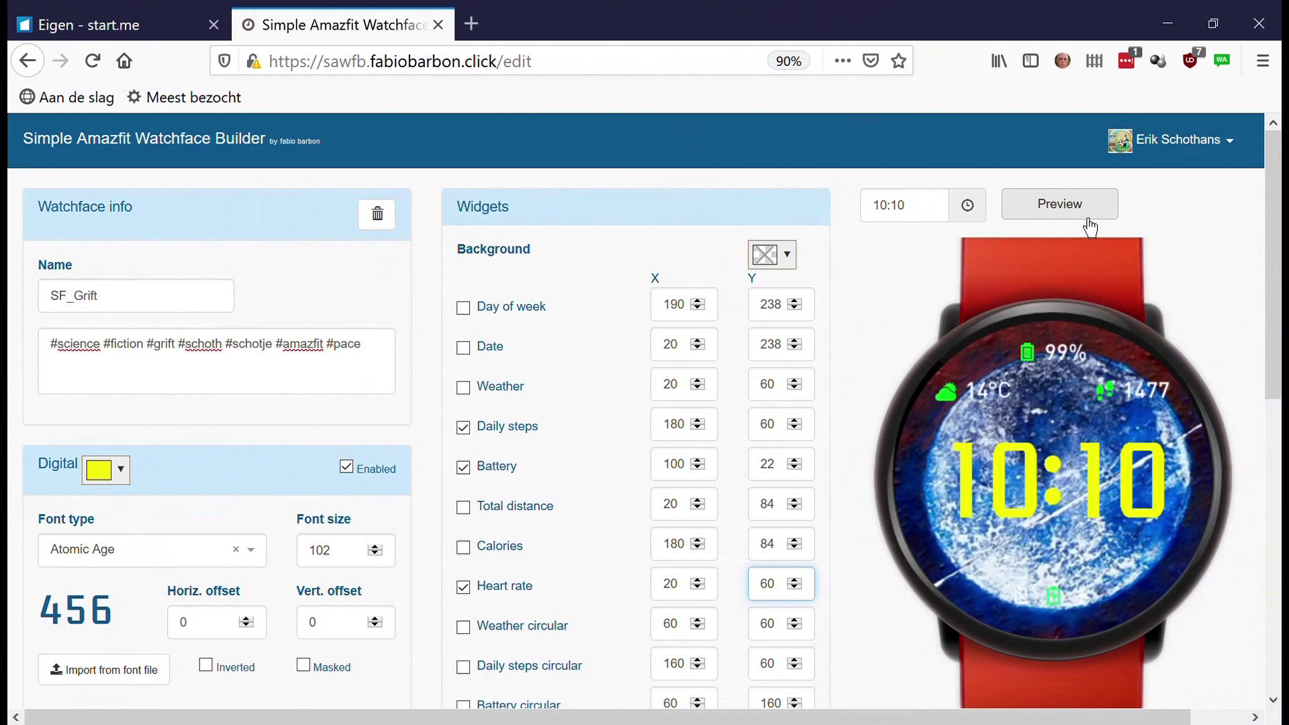
left_click(1088, 219)
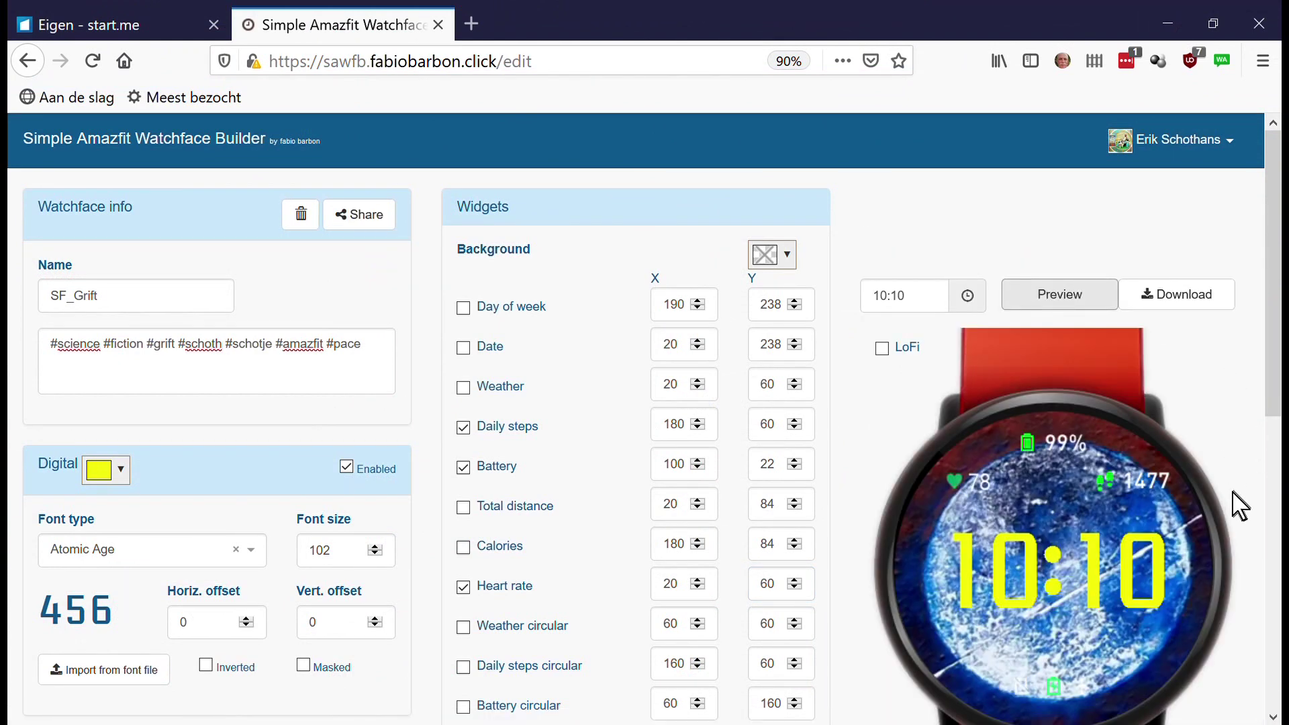
Enable the Date yellow widget and preview the watchface
scroll(1275, 447, "down", 1)
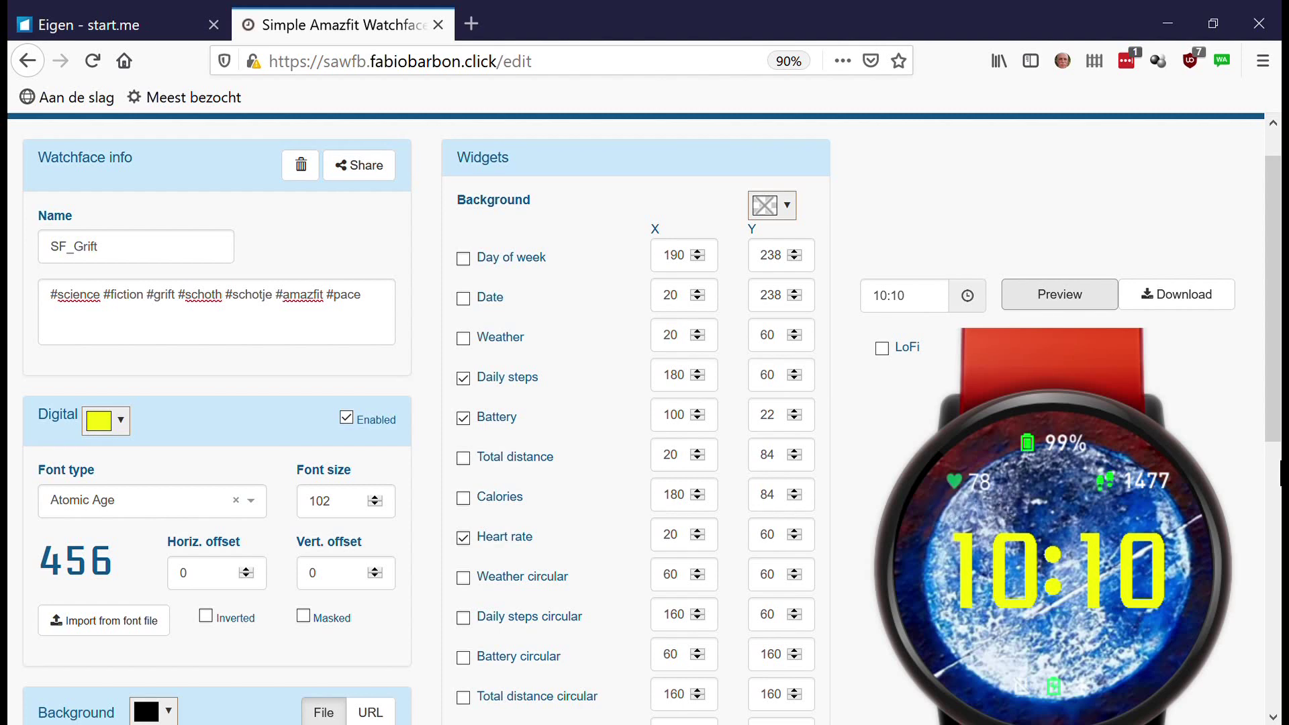
scroll(1150, 600, "down", 3)
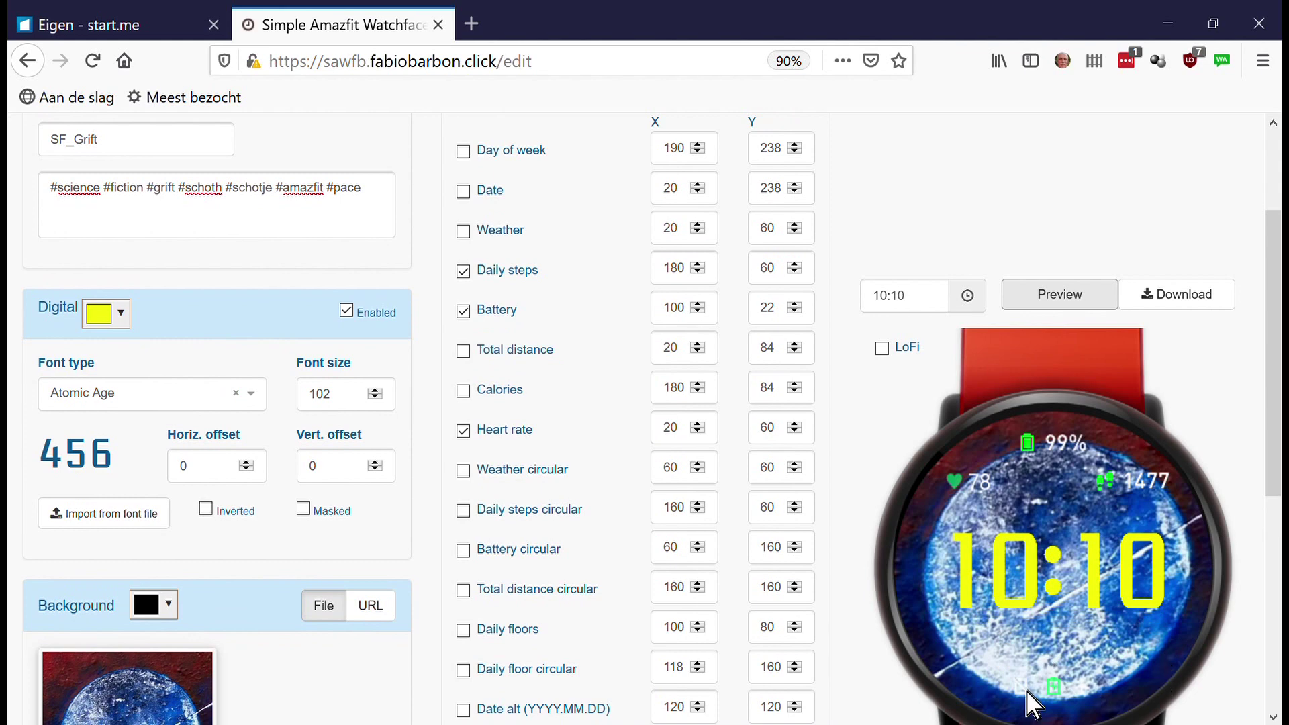
scroll(852, 488, "up", 3)
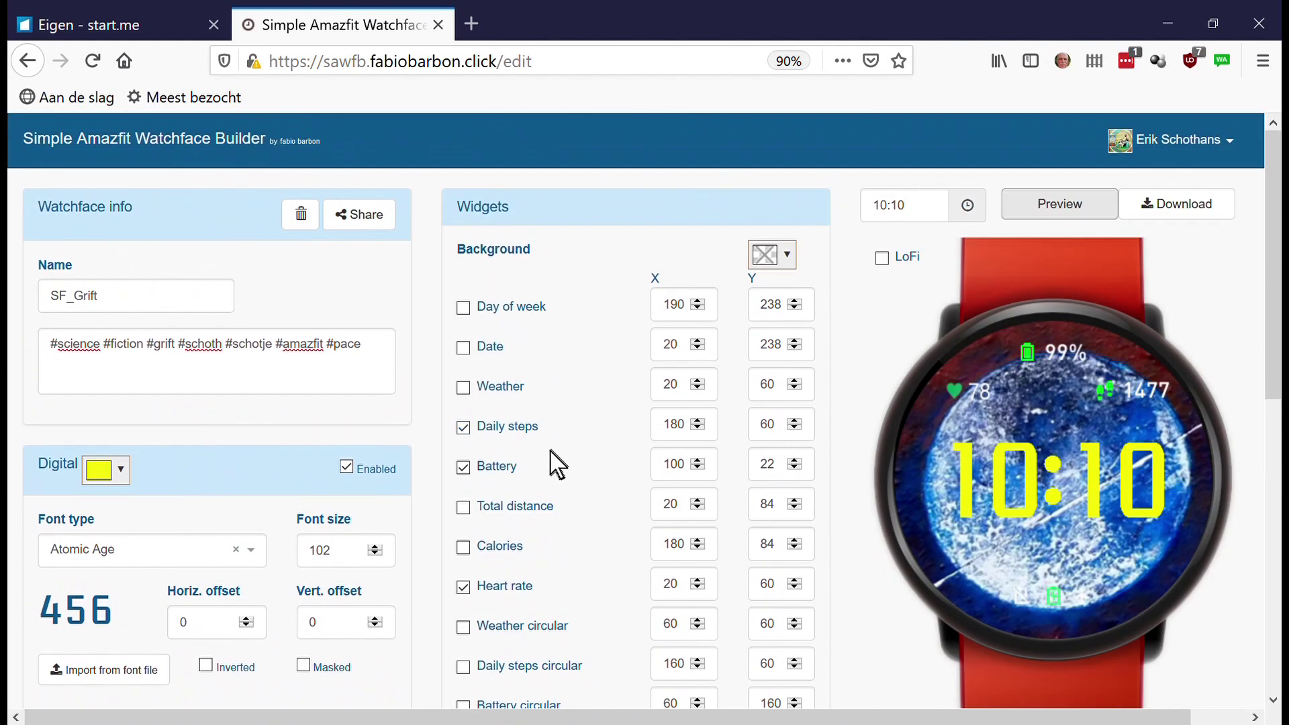
scroll(564, 545, "down", 1)
scroll(564, 545, "down", 5)
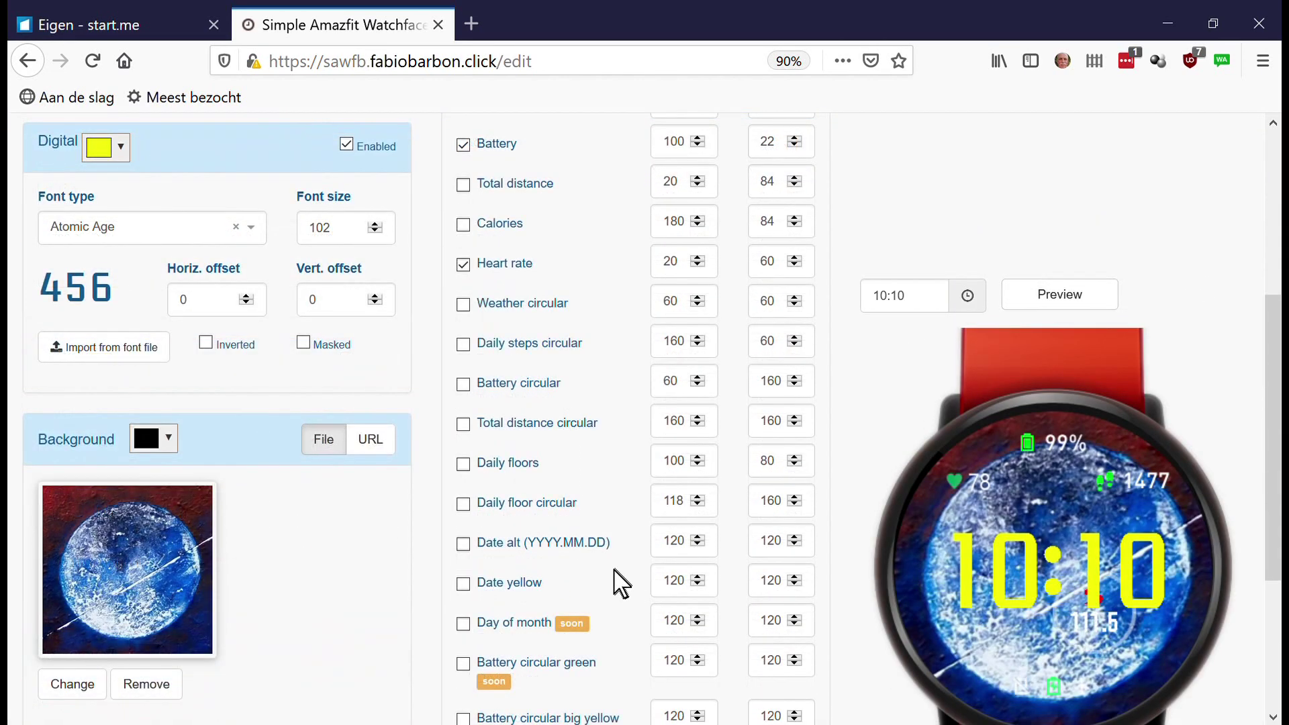
scroll(621, 582, "down", 2)
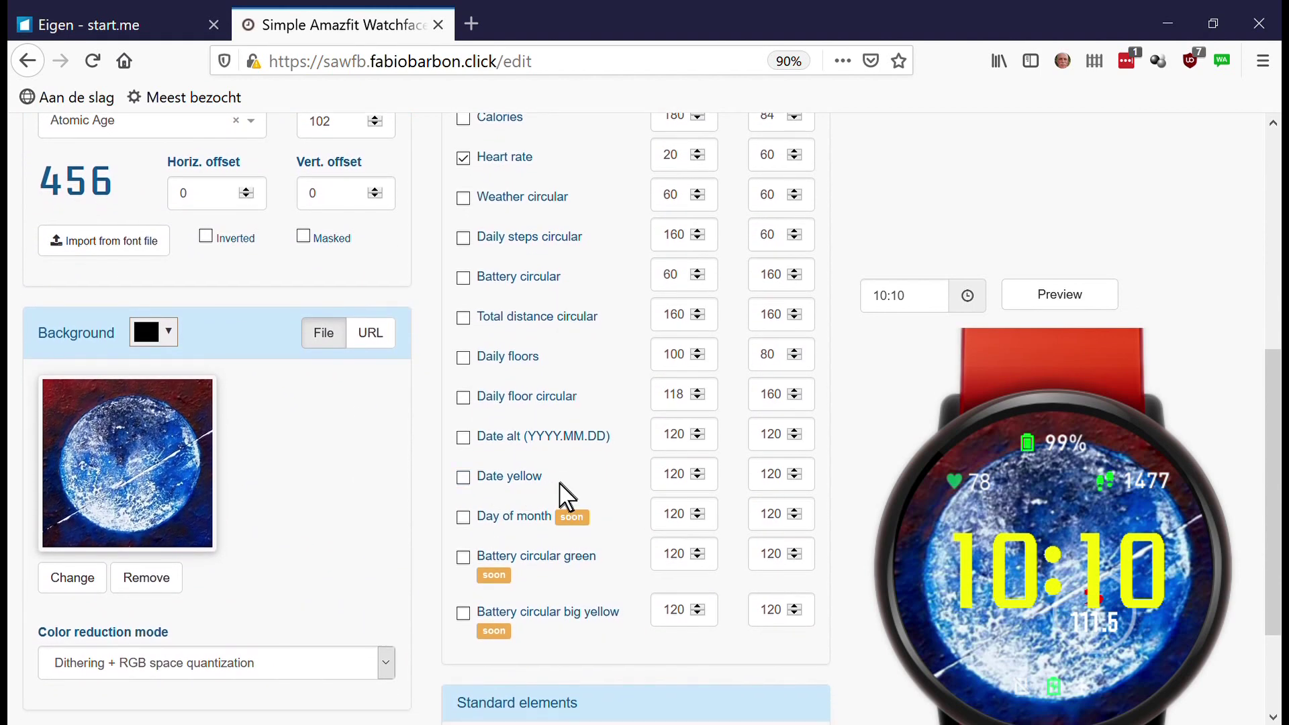
left_click(463, 478)
left_click(1067, 299)
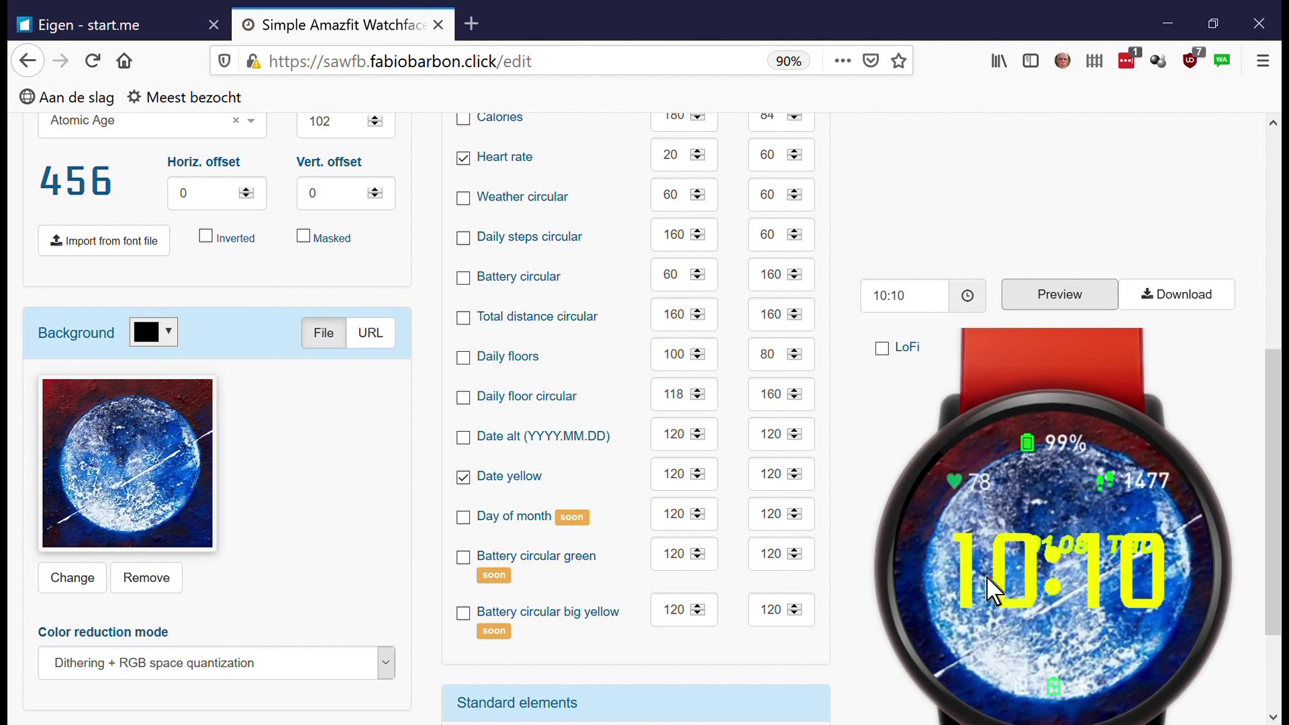
Try an X position of 60 for the Date yellow widget, set it to 80, and preview both positions
scroll(622, 389, "up", 3)
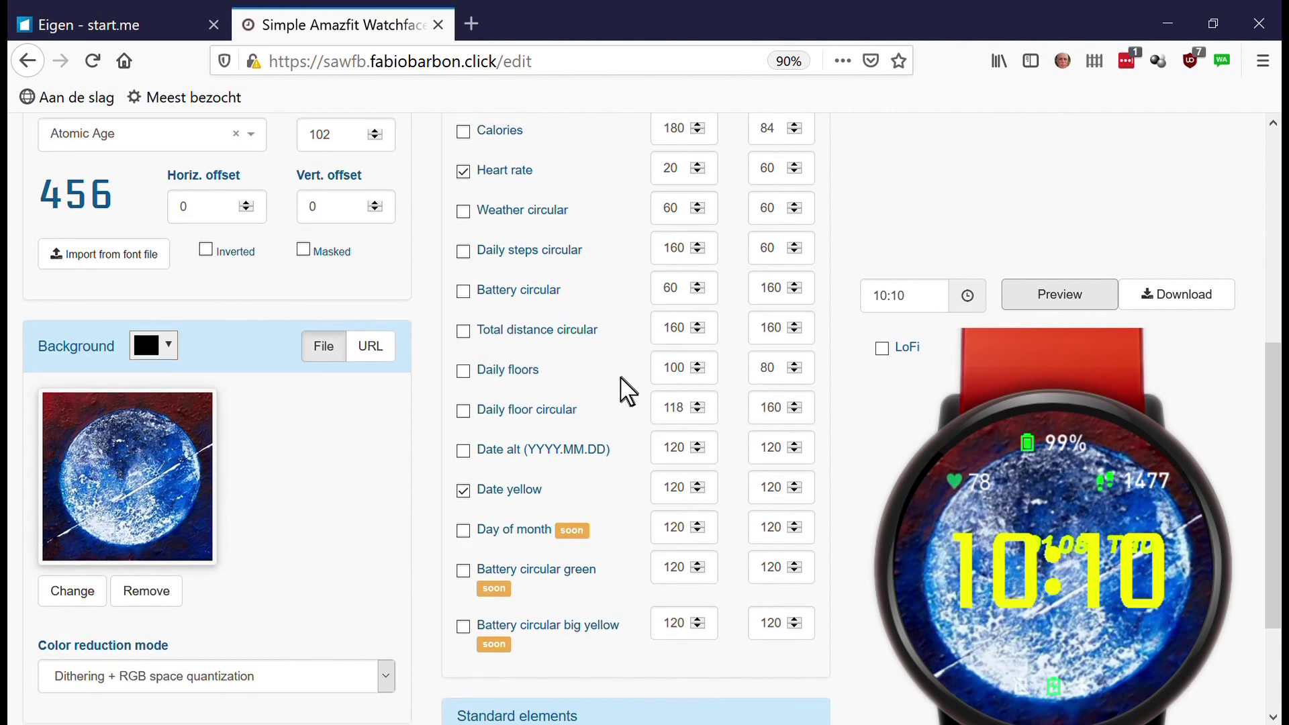
scroll(716, 301, "down", 6)
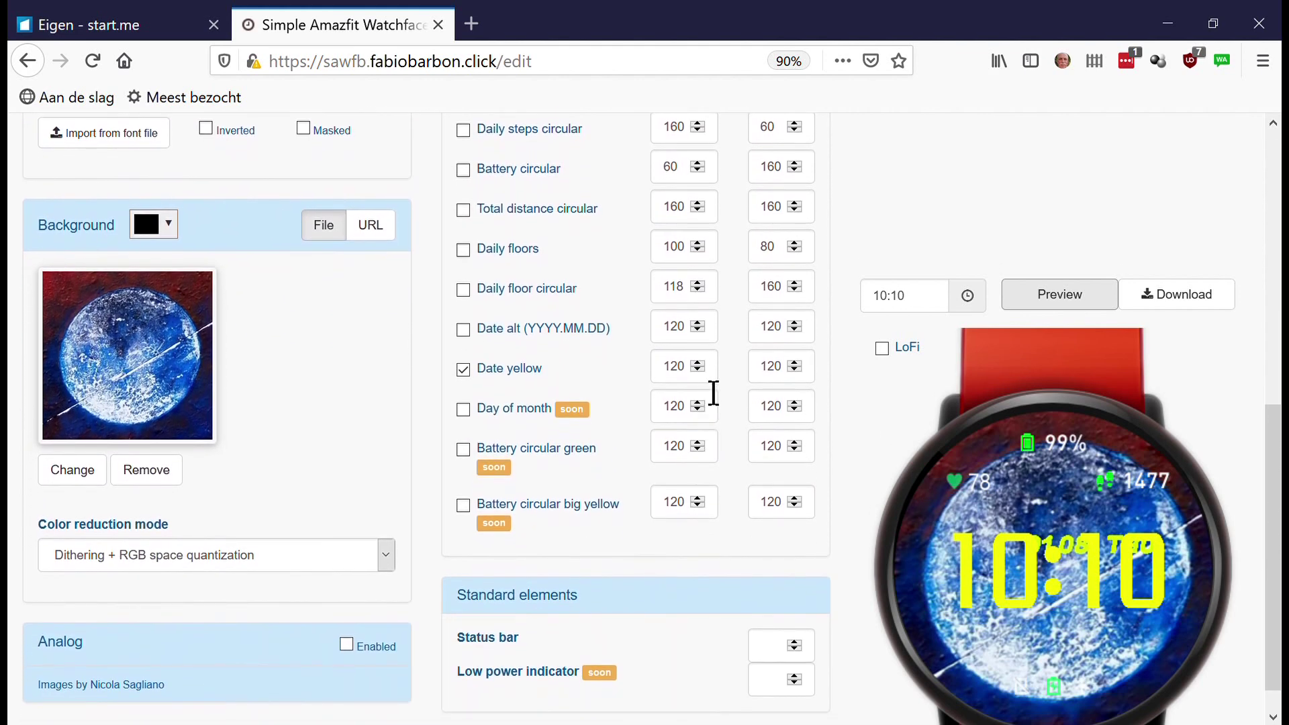
scroll(700, 374, "down", 5)
left_click(1065, 296)
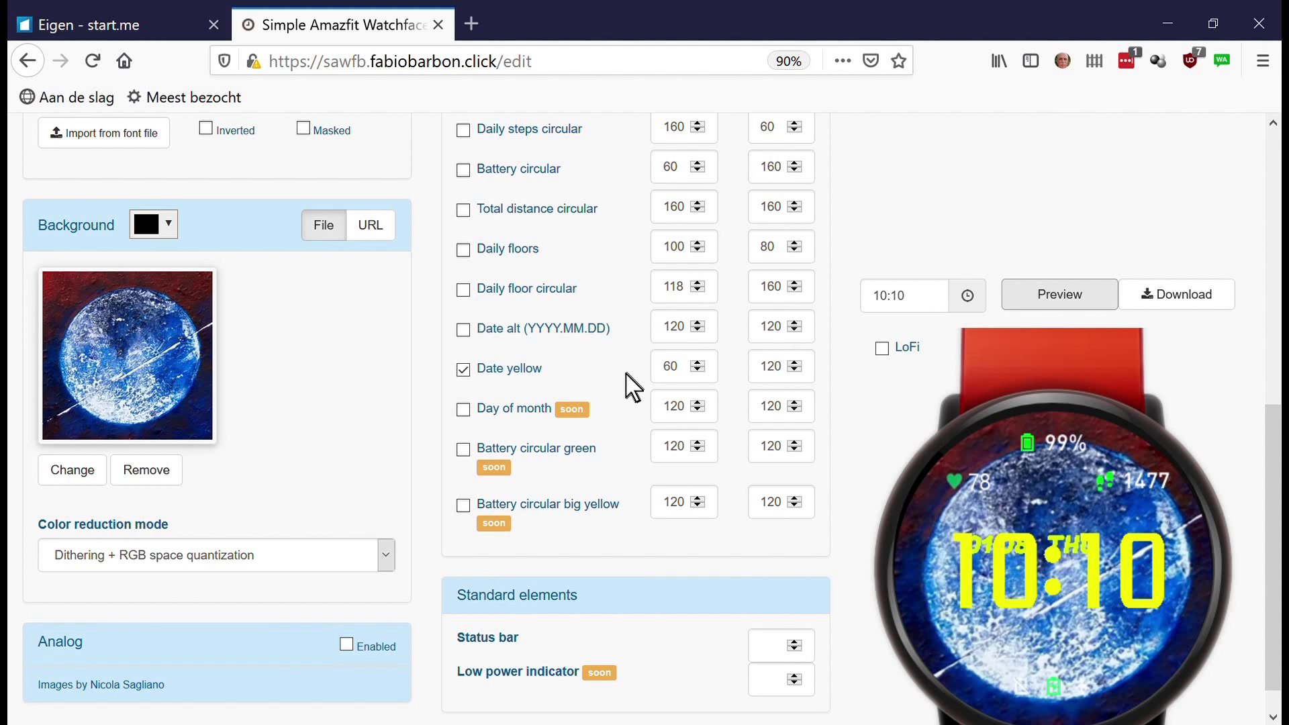
left_click(698, 363)
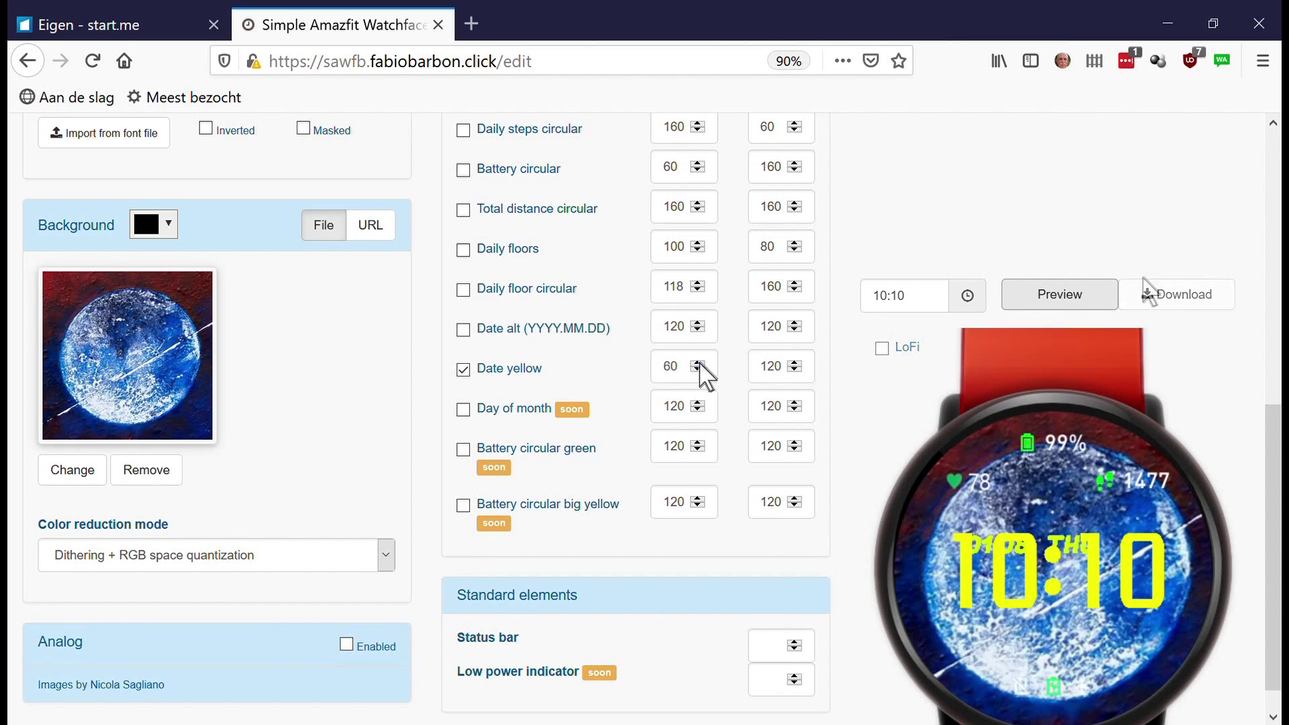
left_click(1107, 308)
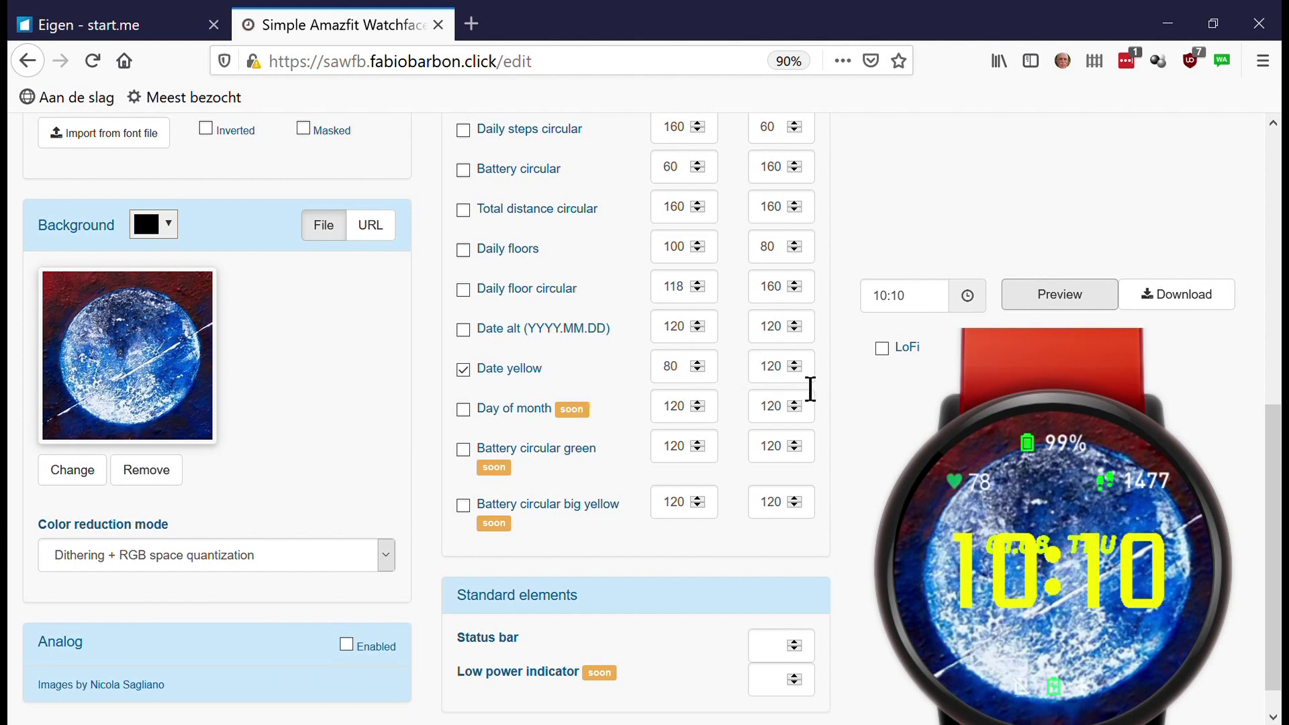
Try a Y position of 150 for the Date yellow widget and preview the watchface
left_click(796, 365)
left_click(795, 364)
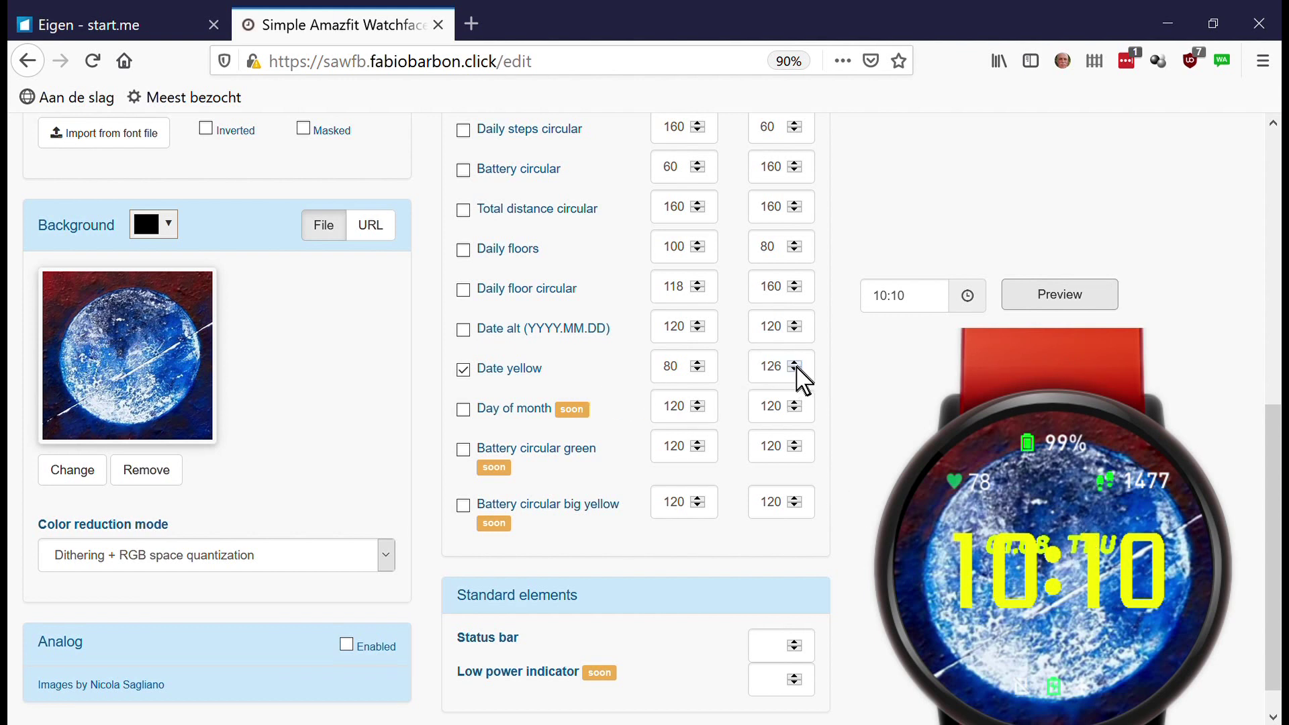
left_click(796, 364)
left_click(796, 364)
left_click(1096, 303)
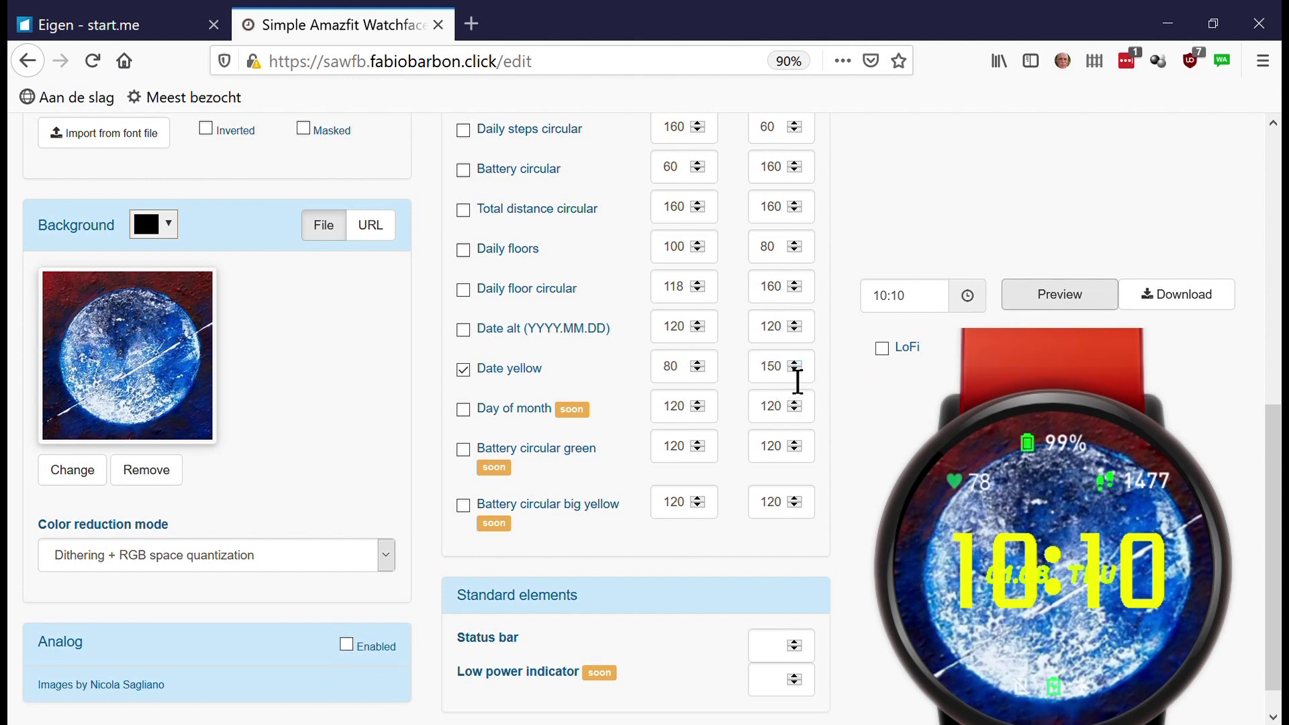
Set the Date yellow widget's Y position to 180 and preview the watchface
left_click_drag(797, 380, 763, 386)
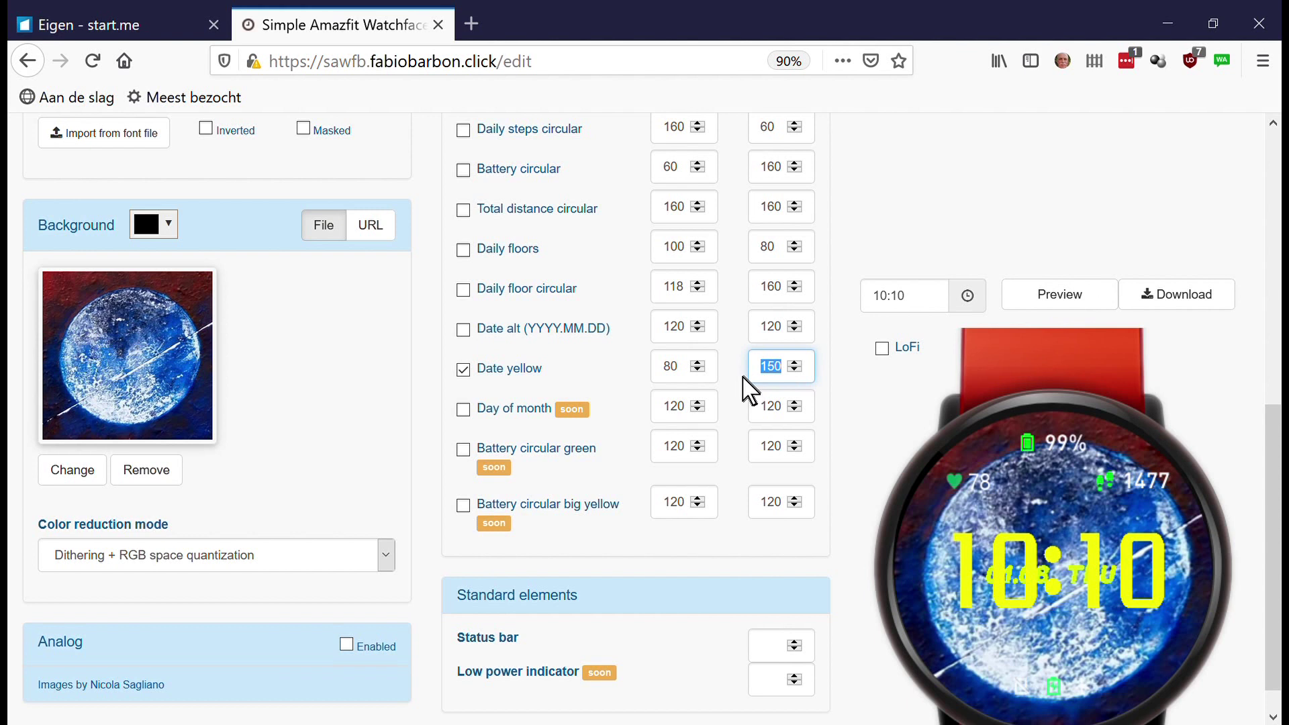
type("180")
left_click(1081, 304)
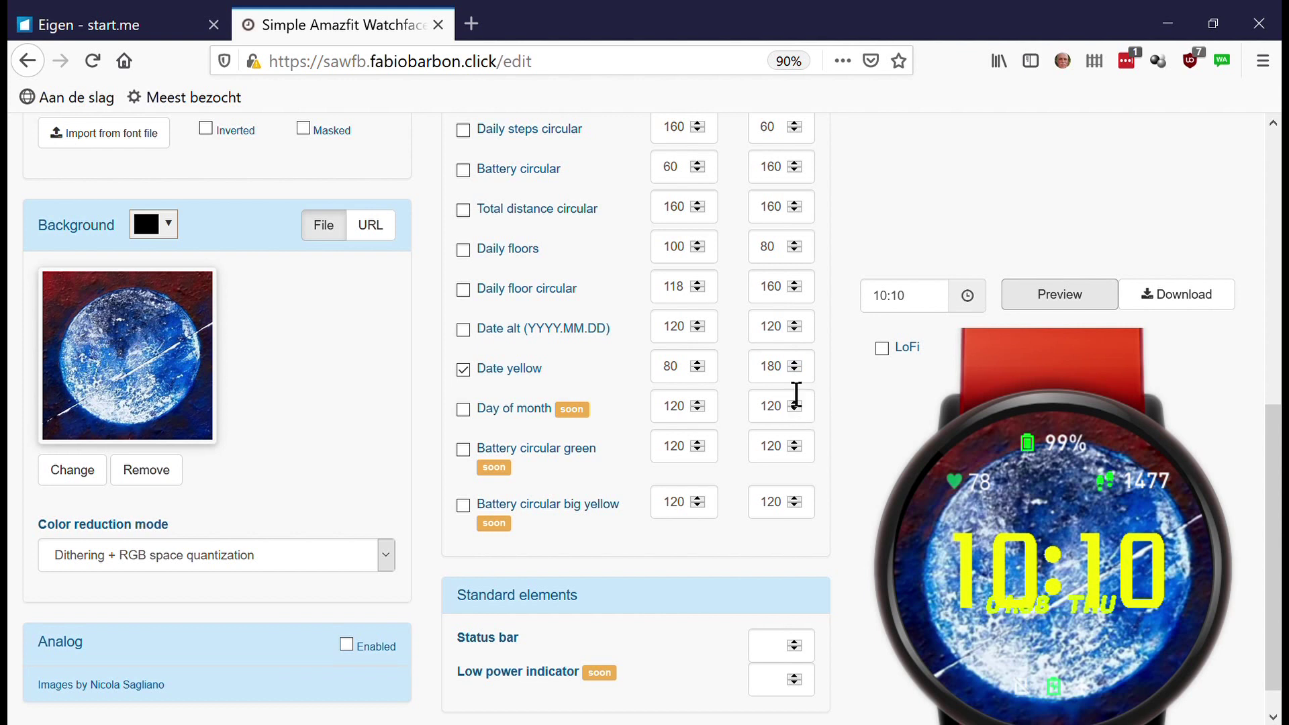
Set the Date yellow widget's Y position to 220 and preview the watchface
left_click(783, 377)
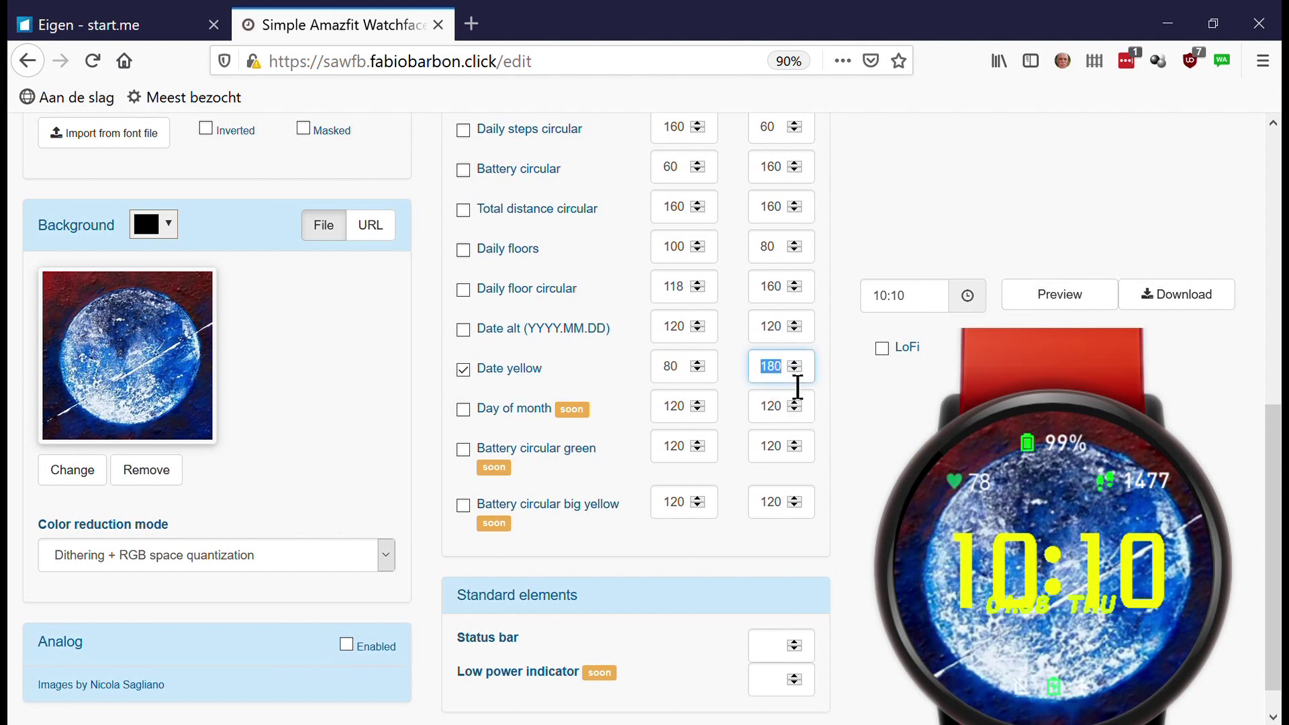
type("22")
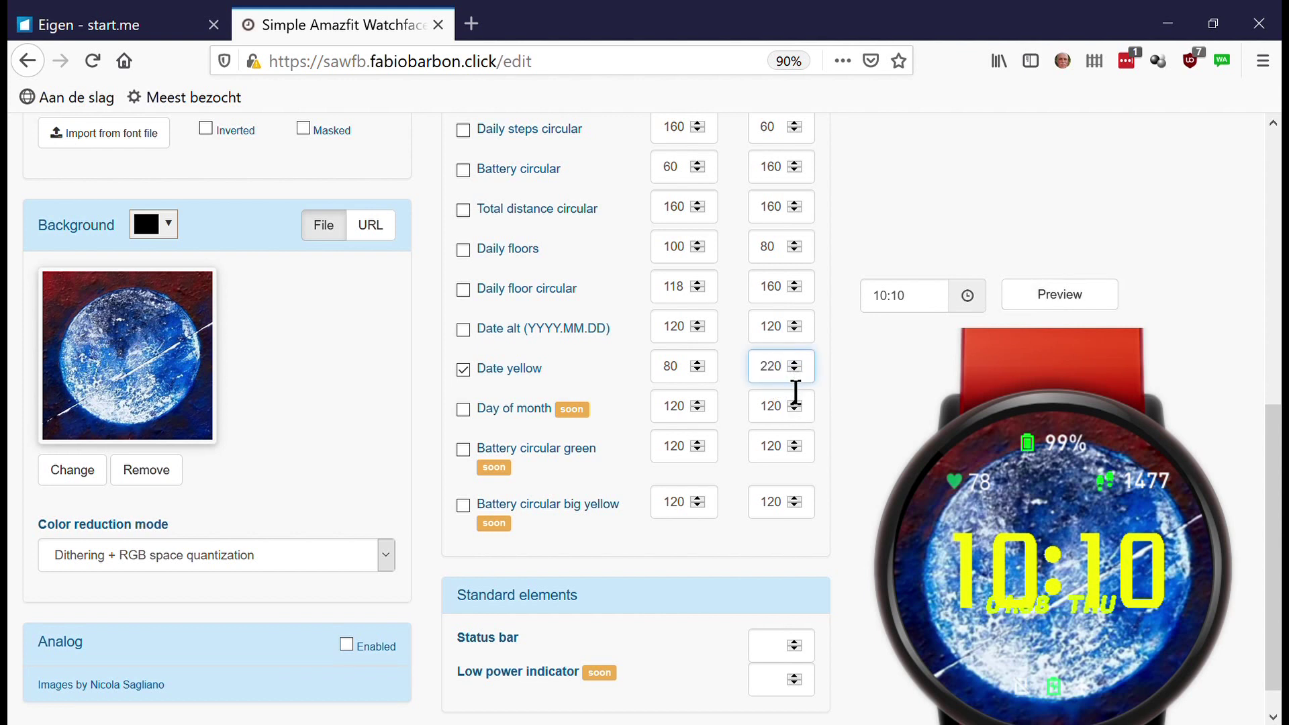
type("0")
left_click(1059, 298)
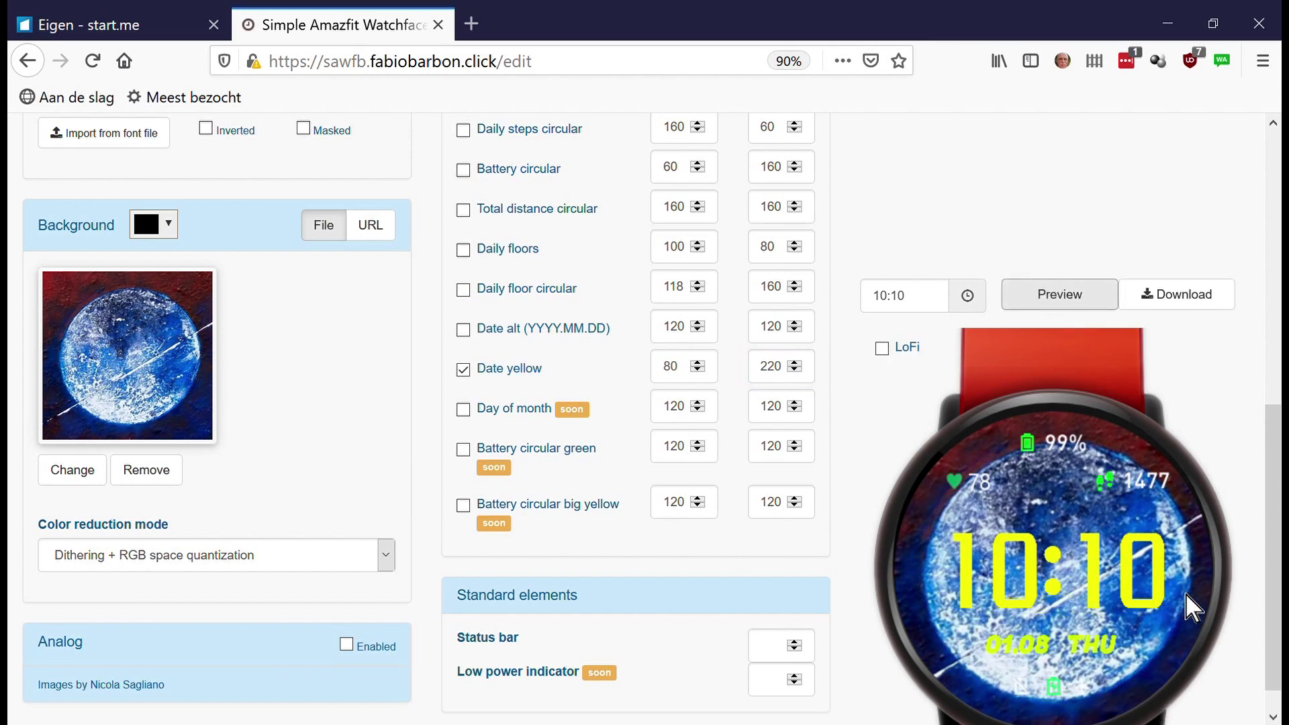
Set the Date yellow widget's X position to 84 and preview the watchface
left_click_drag(1269, 573, 1278, 601)
double_click(670, 332)
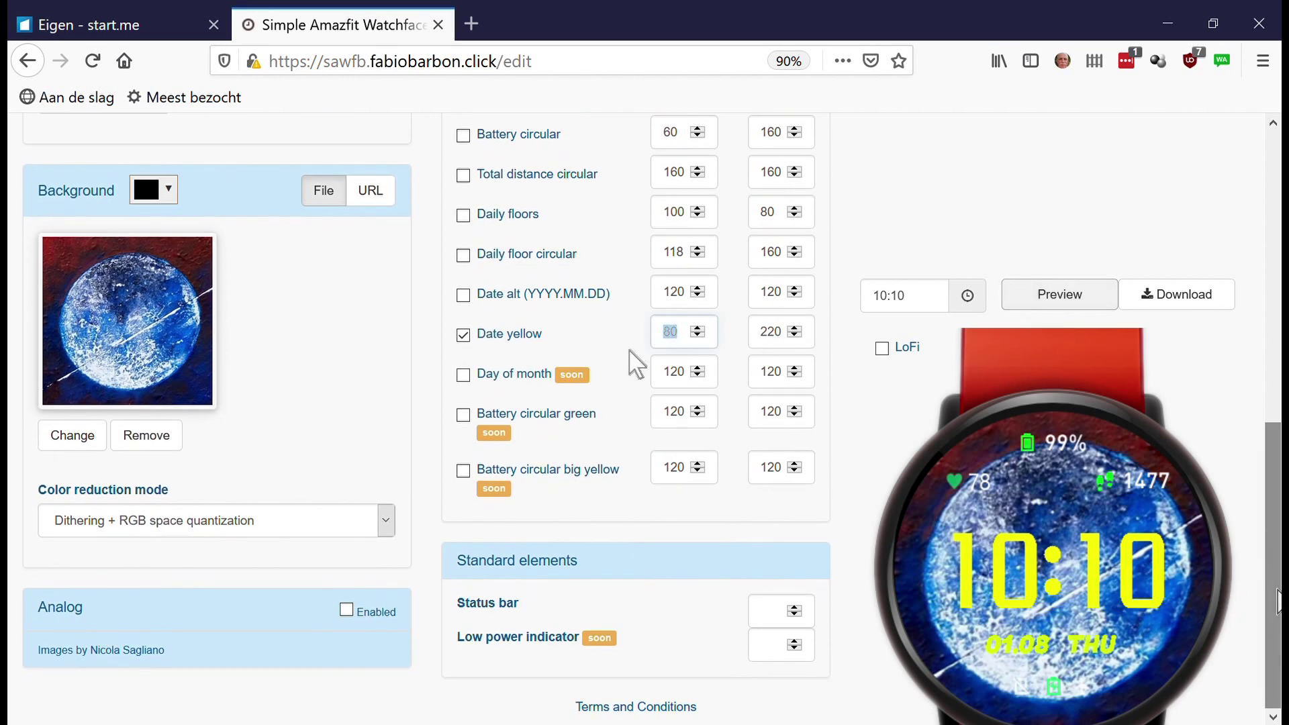
type("8")
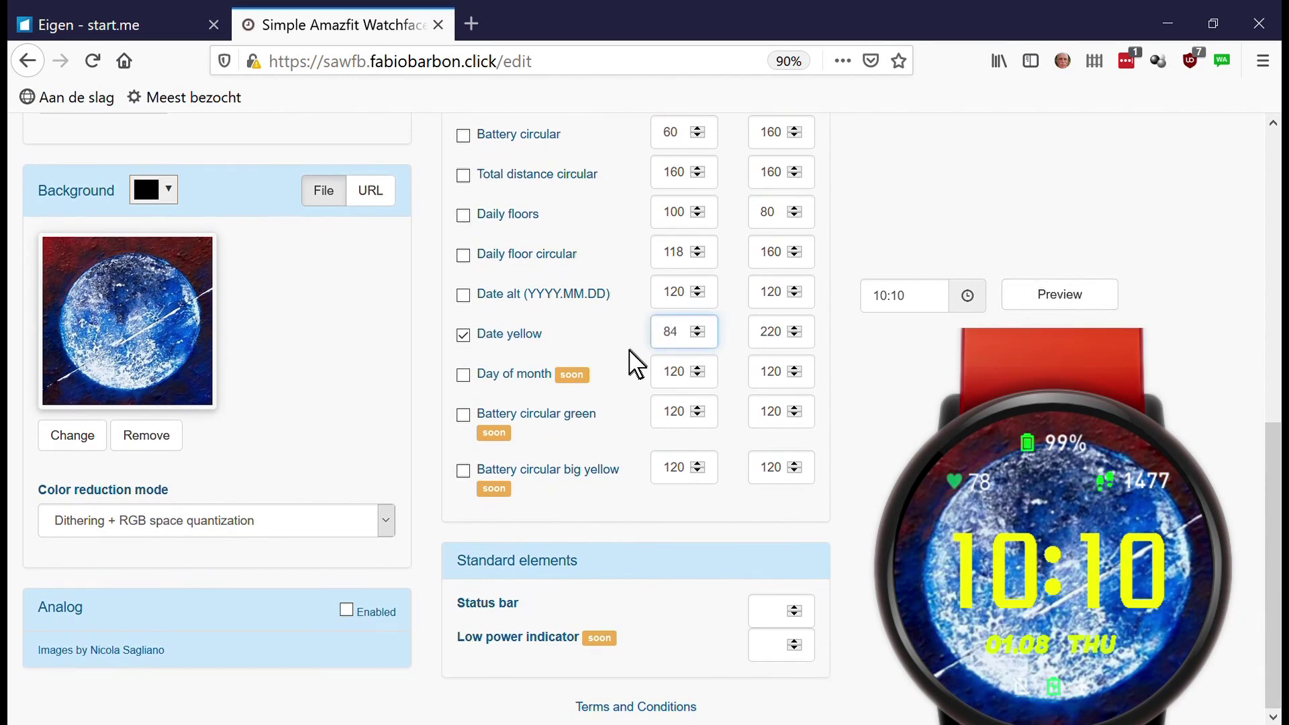
left_click(1048, 306)
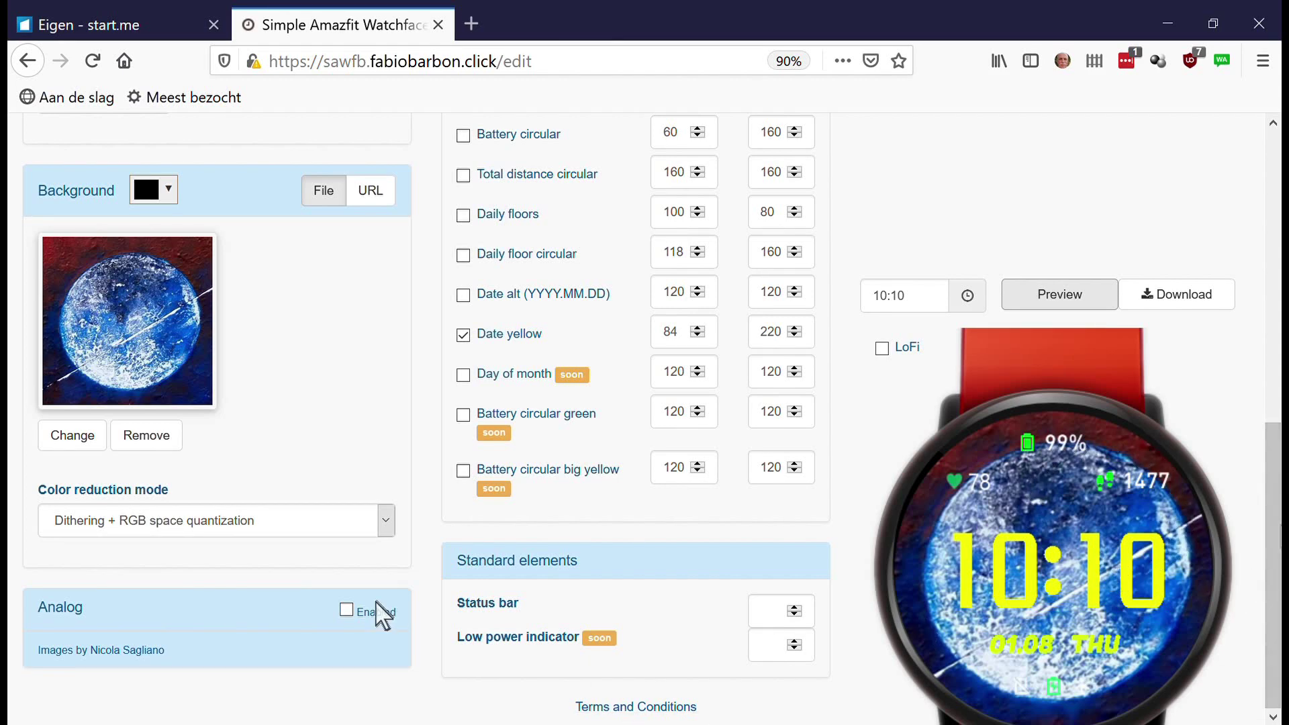
Download the finished SF_Grift watchface
scroll(789, 560, "up", 8)
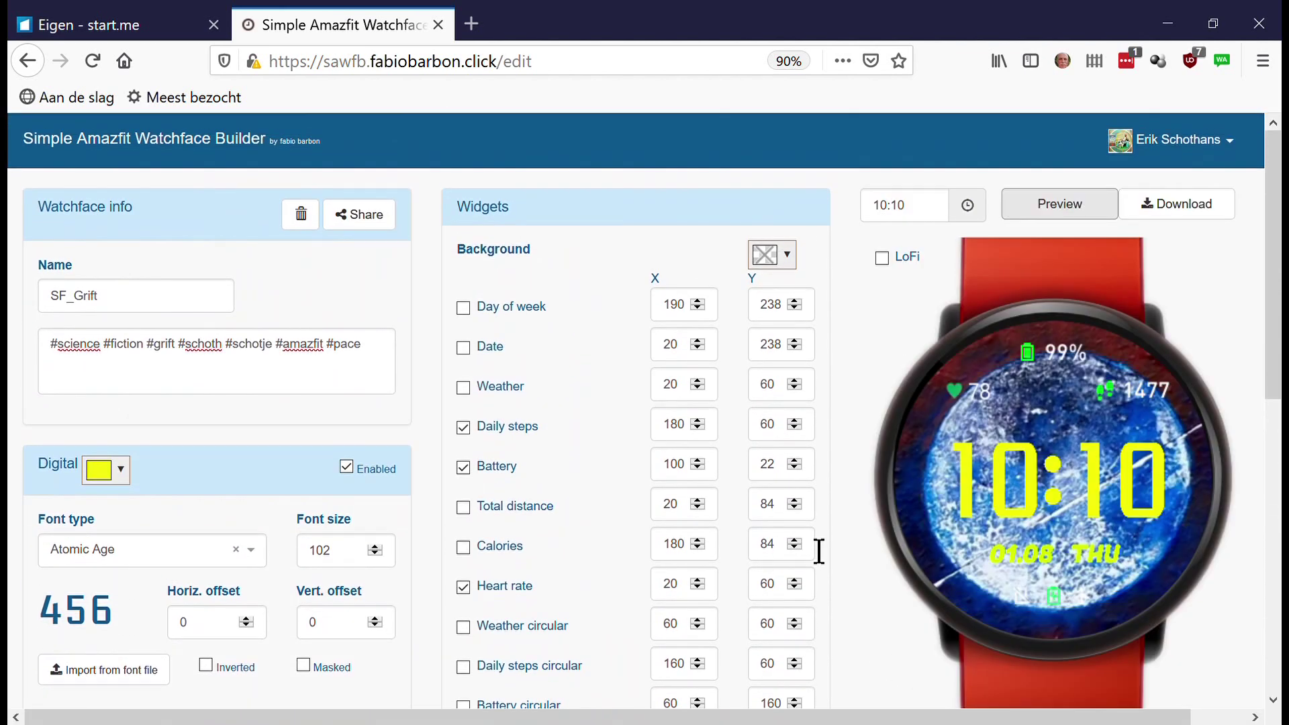
left_click(1190, 220)
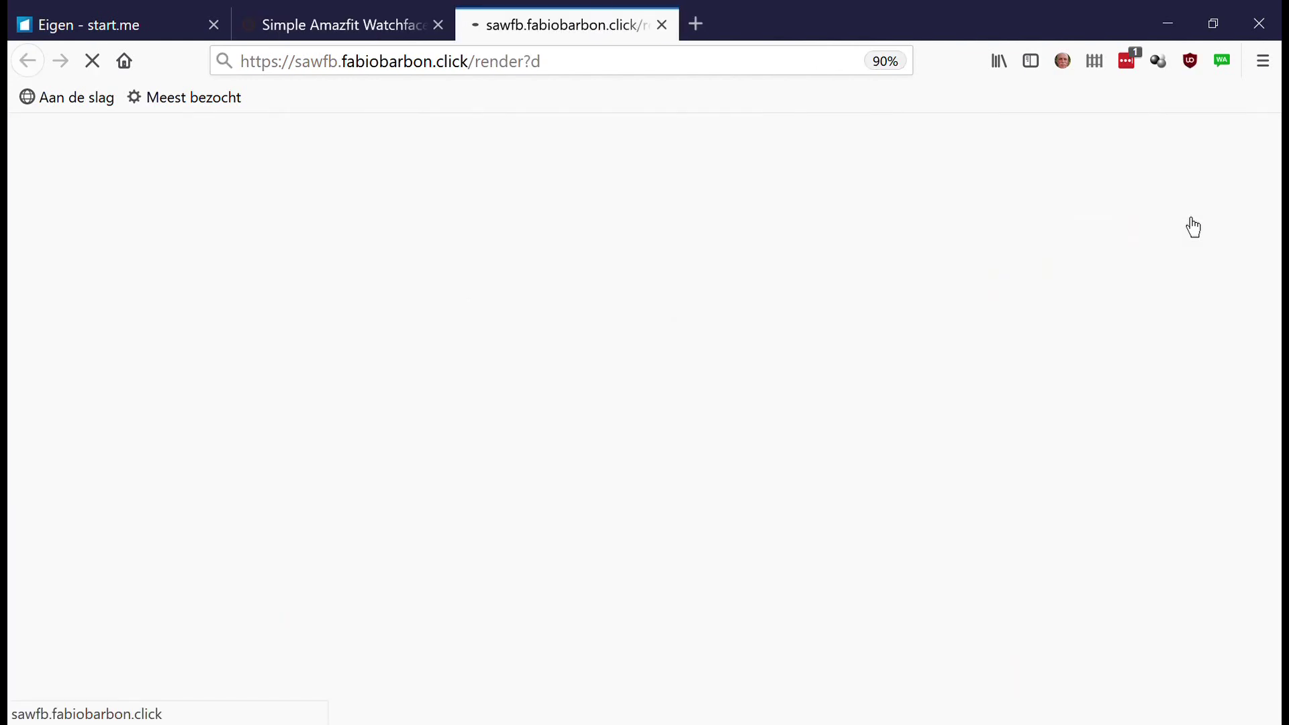